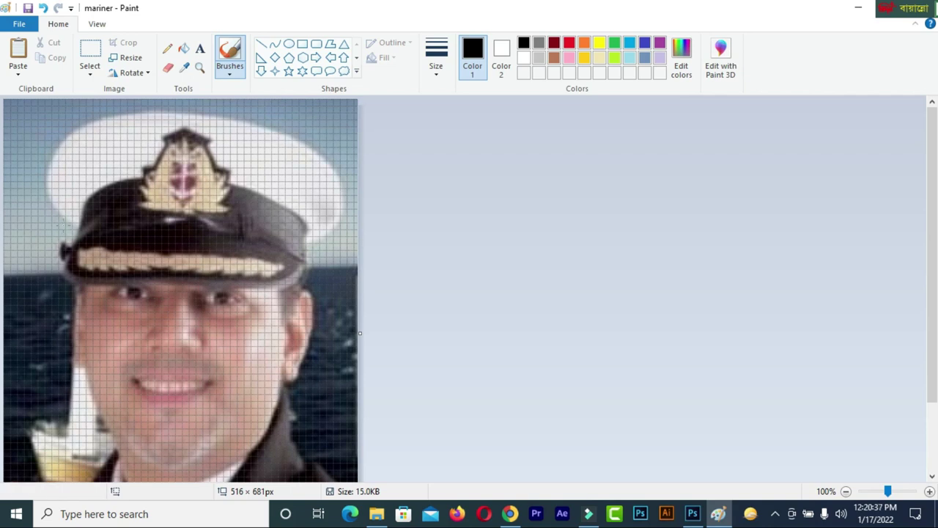
Try to save a copy of the photo to the Desktop as a JPEG named "mariner 300*300".
left_click(20, 26)
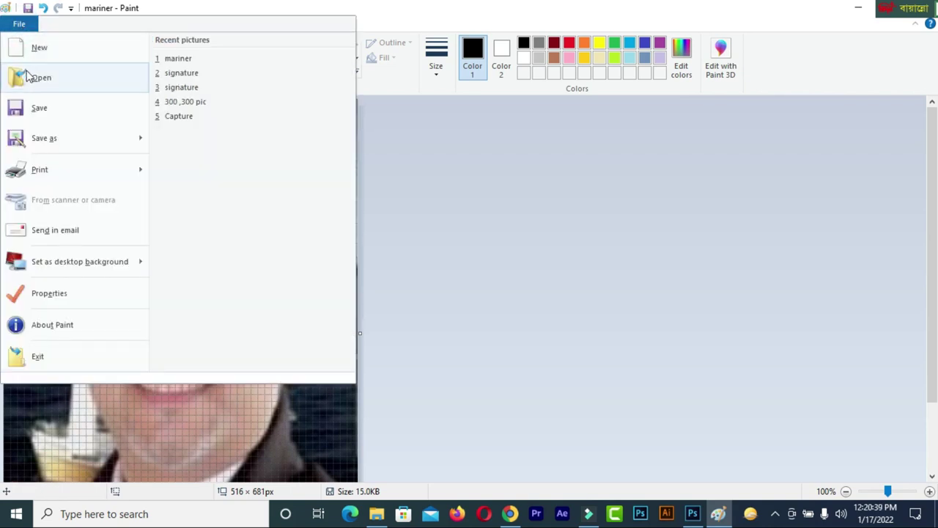
left_click(44, 139)
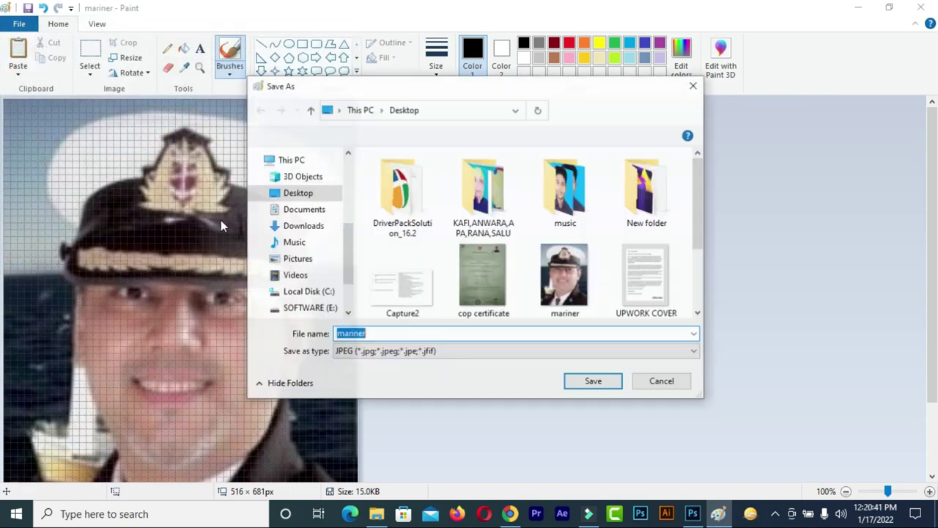
left_click(393, 334)
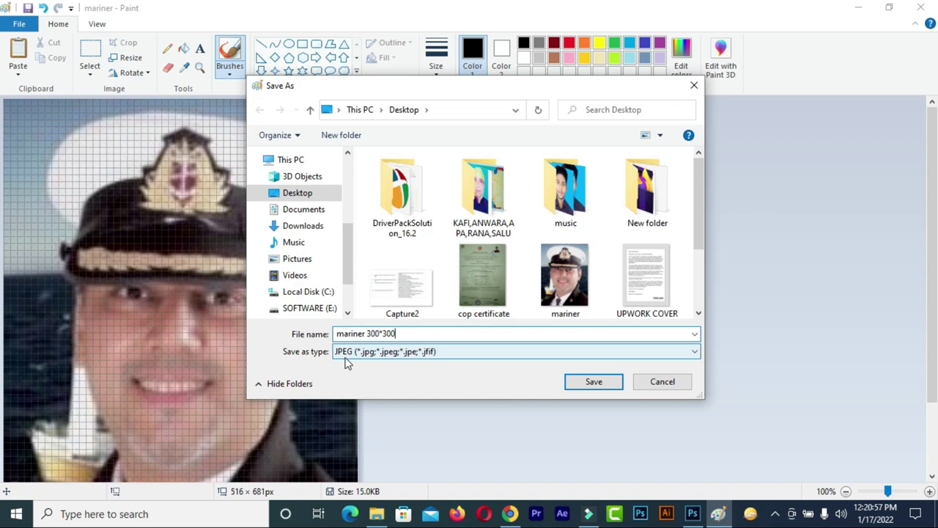
left_click(437, 354)
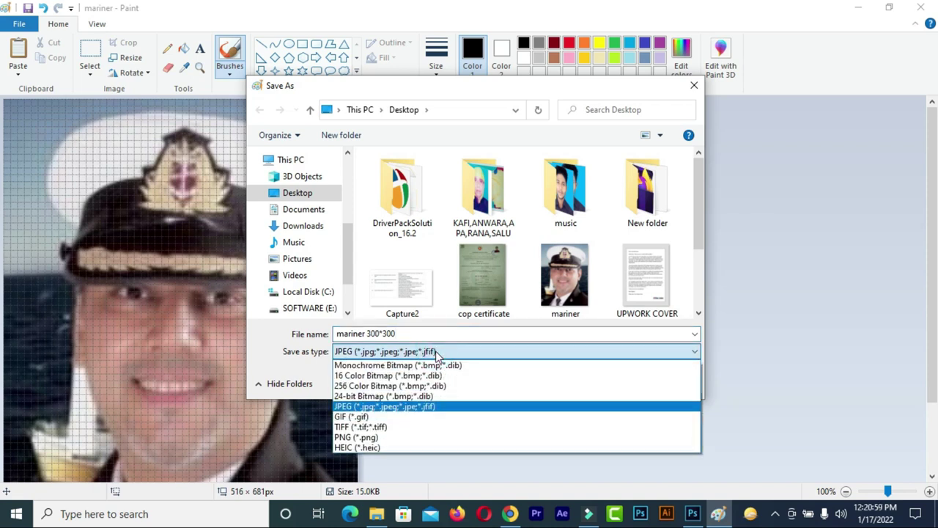
left_click(386, 412)
left_click(594, 384)
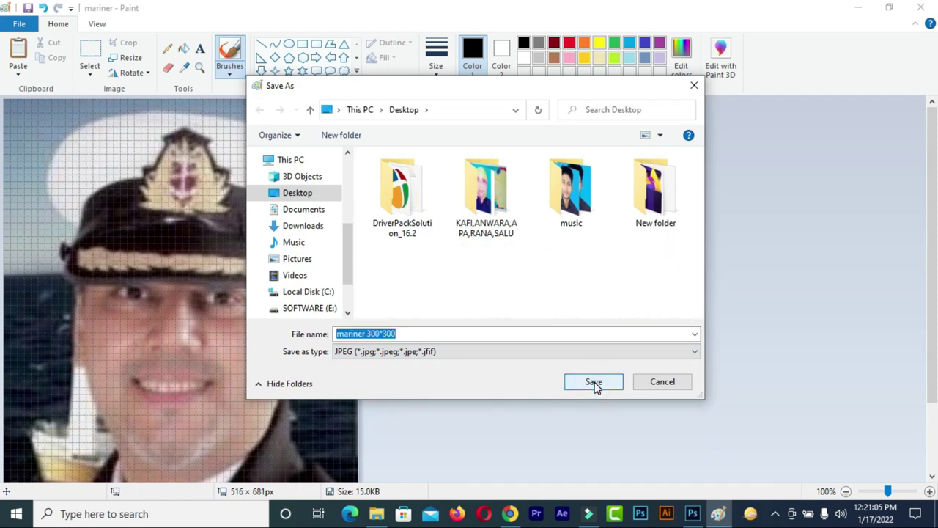
left_click(595, 385)
left_click(595, 386)
left_click(595, 384)
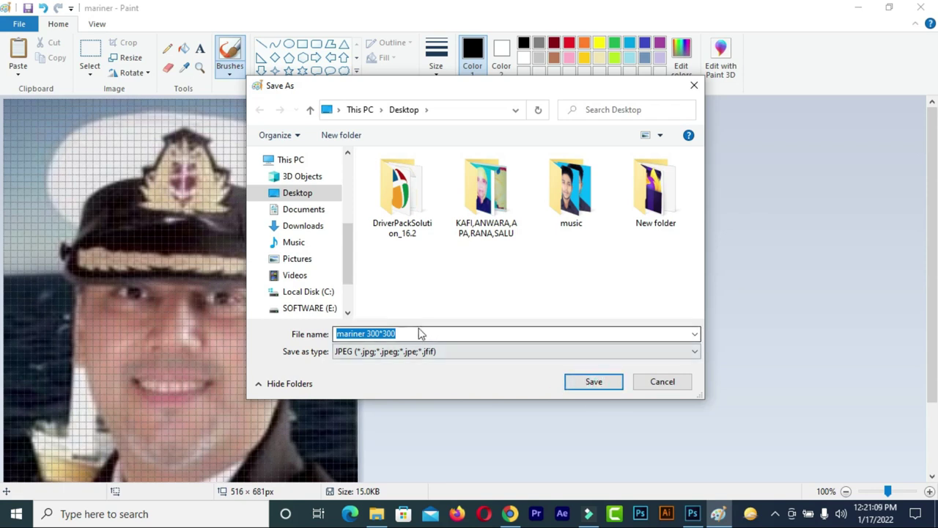
Correct the file name to "mariner 300 300" and save the JPEG copy of the photo.
double_click(379, 333)
left_click(382, 334)
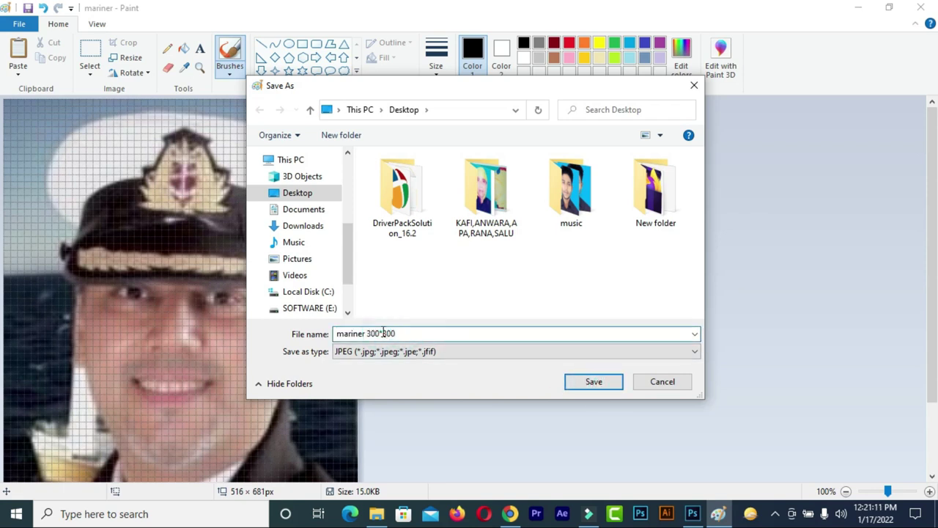
left_click(592, 384)
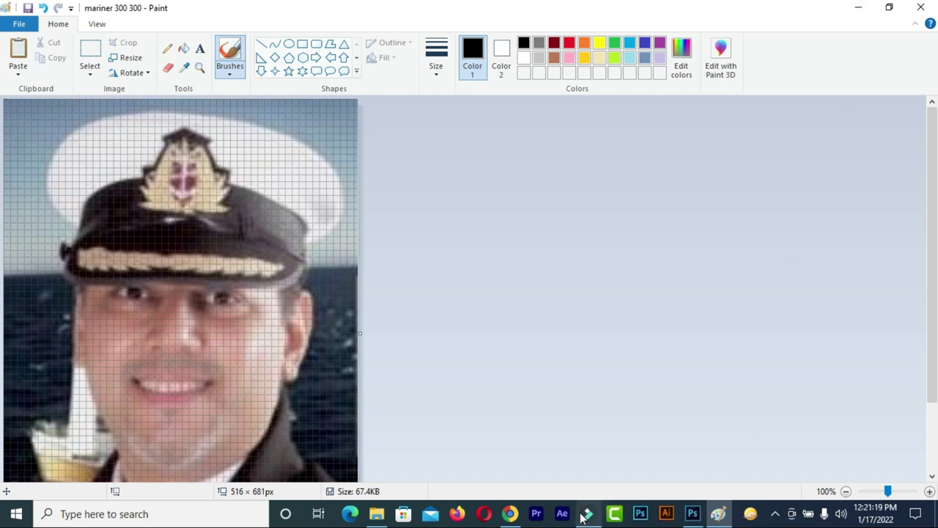
Switch to the profile form in Chrome and browse for "mariner 300 300" as the Photo file, cancelling without uploading it.
left_click(509, 513)
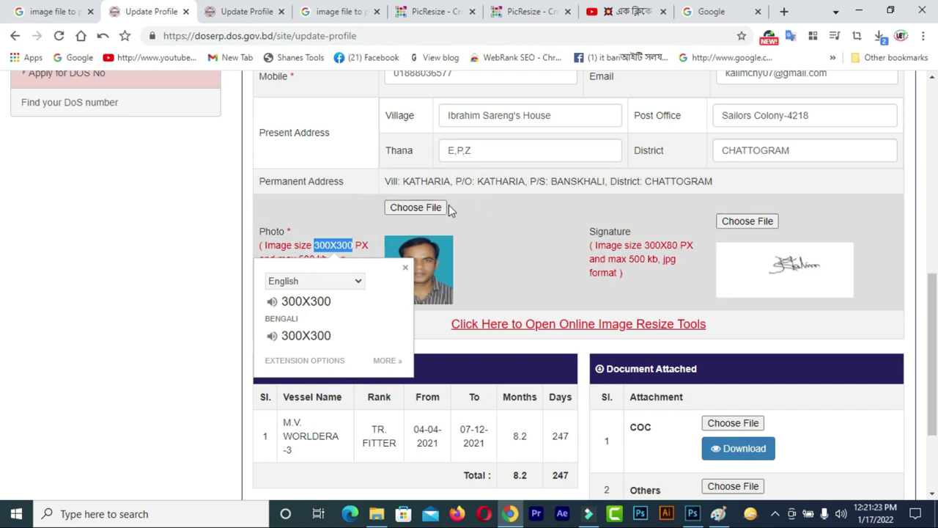
left_click(425, 207)
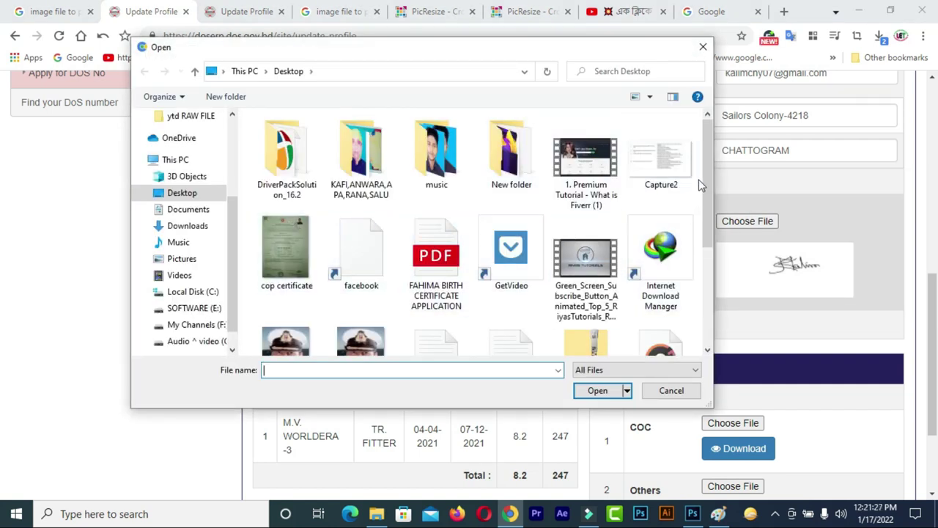
left_click_drag(708, 168, 709, 233)
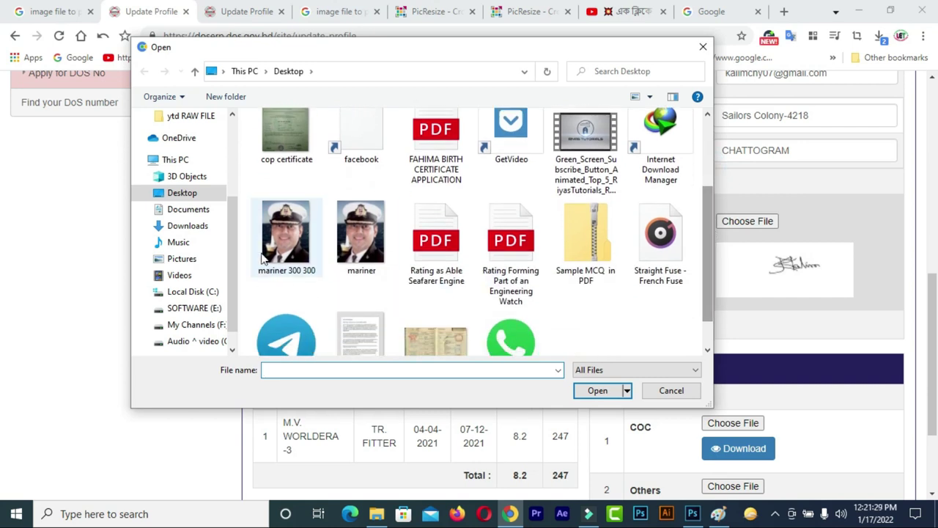
left_click(291, 241)
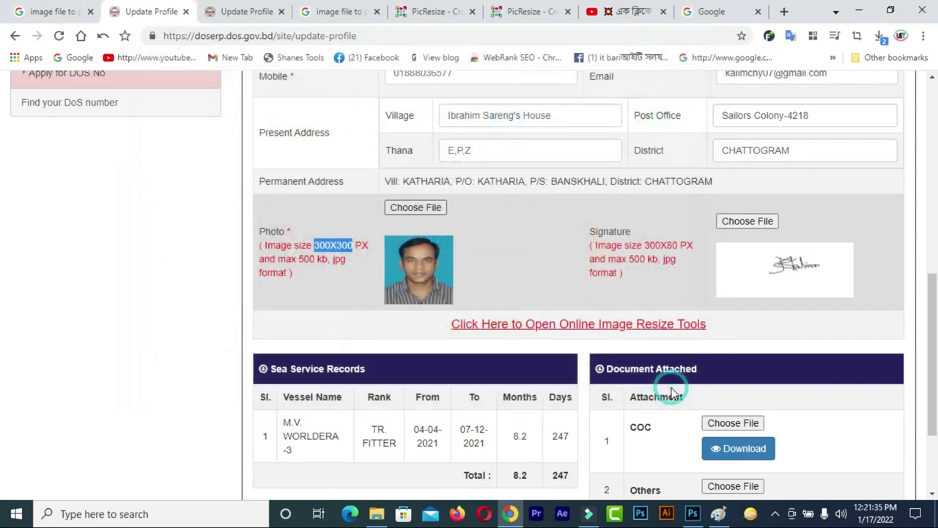
left_click(670, 390)
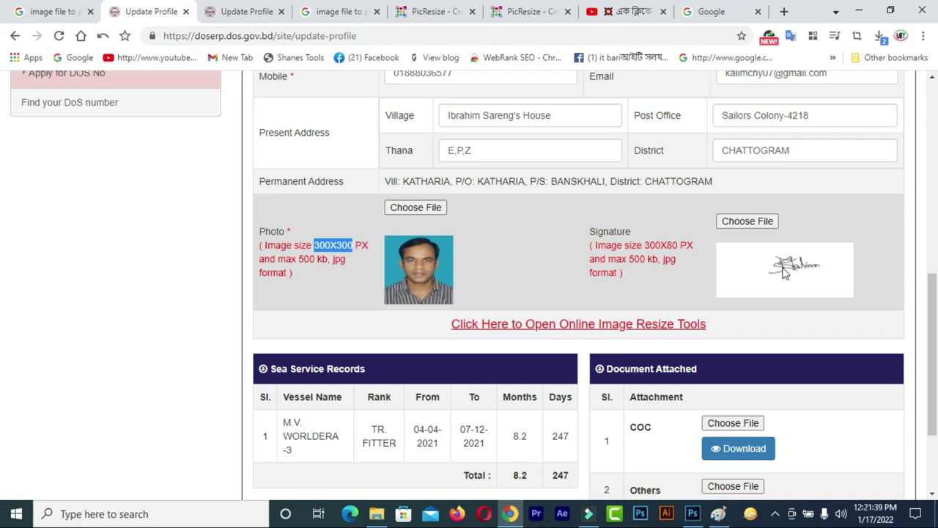
Check the image size required for the signature on the profile form.
left_click_drag(586, 232, 628, 232)
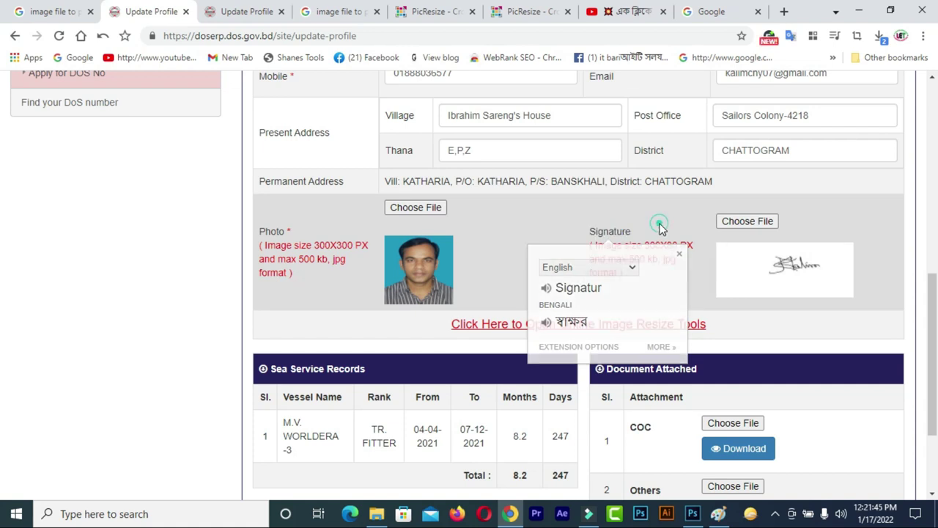
left_click(651, 244)
left_click_drag(645, 244, 680, 252)
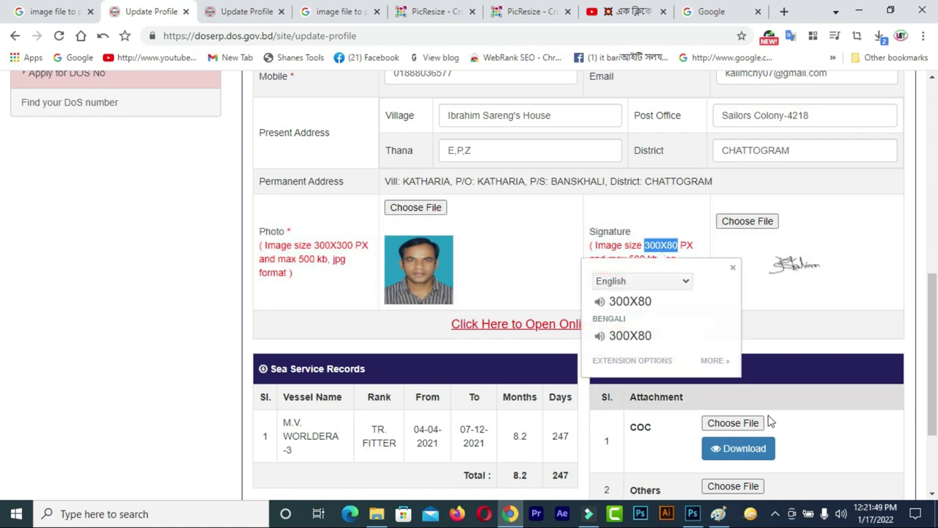
Switch to Paint, start a new blank picture and brush a looped black signature with a long diagonal stroke through it.
left_click(718, 513)
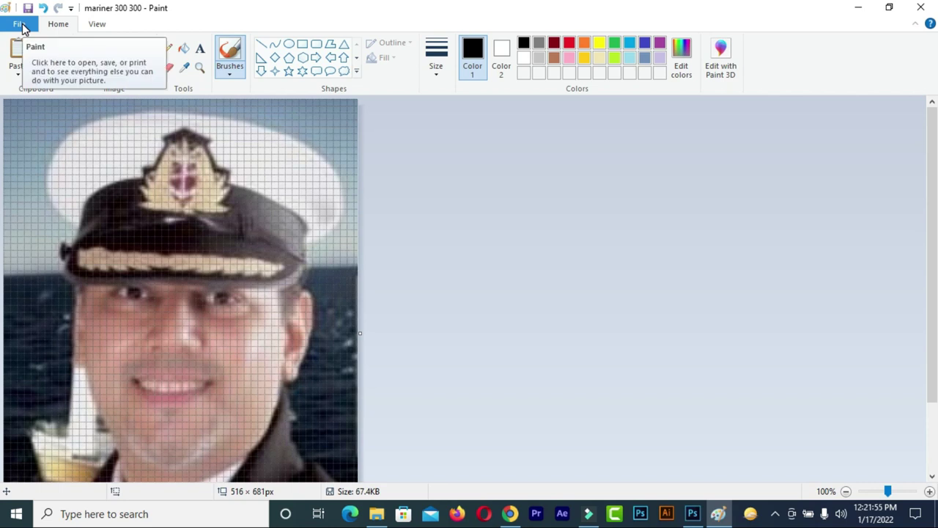
left_click(22, 26)
left_click(34, 46)
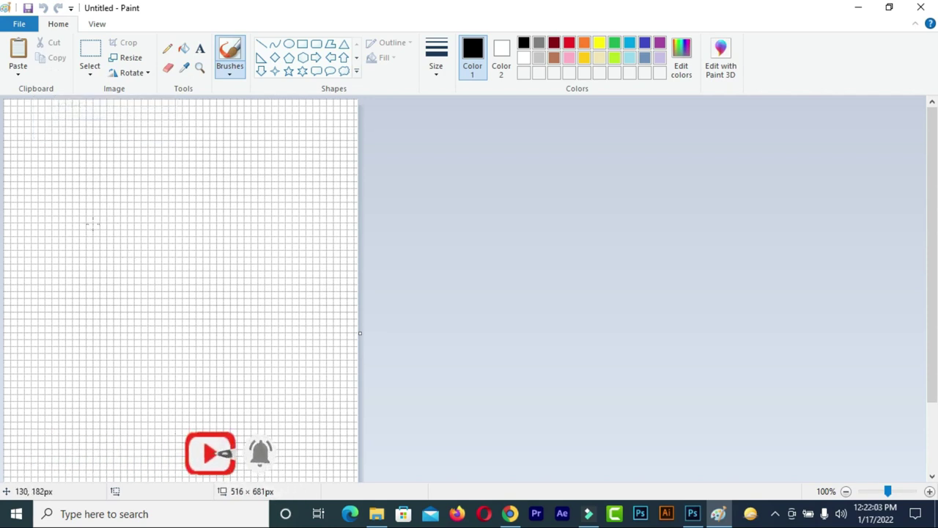
mouse_move(88, 233)
left_mouse_down()
mouse_move(88, 292)
mouse_move(87, 242)
mouse_move(111, 282)
mouse_move(98, 255)
mouse_move(135, 256)
mouse_move(133, 283)
mouse_move(124, 256)
mouse_move(186, 254)
left_mouse_up()
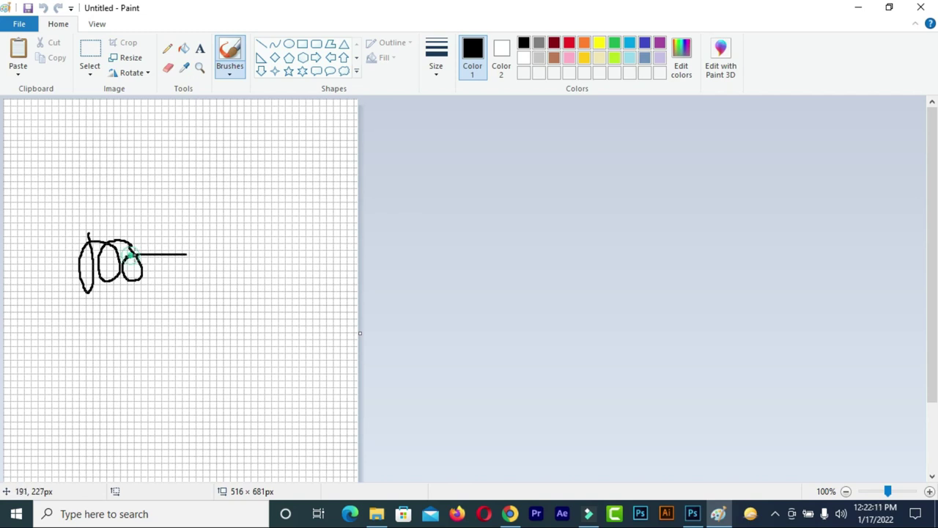
left_click_drag(54, 296, 379, 195)
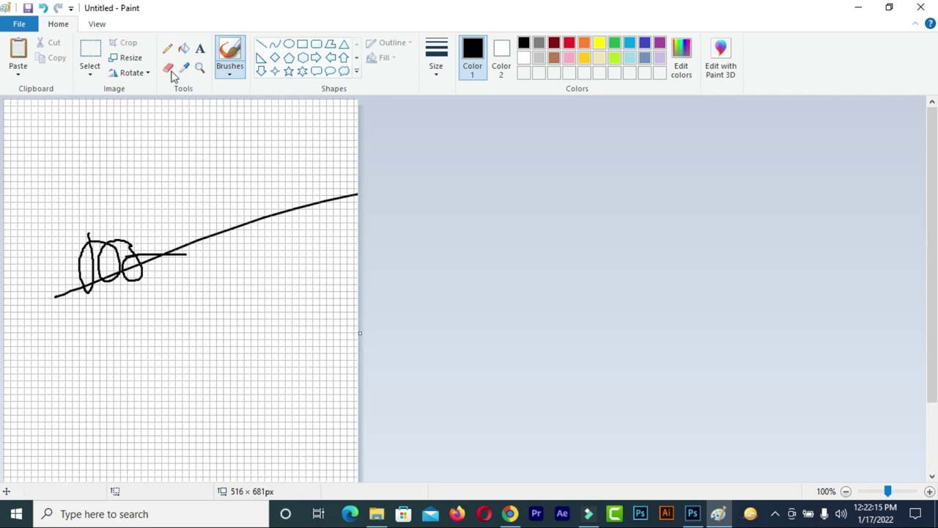
Resize the signature picture to 300 percent horizontally and 80 percent vertically, without maintaining the aspect ratio.
left_click(128, 57)
left_click_drag(139, 72, 475, 50)
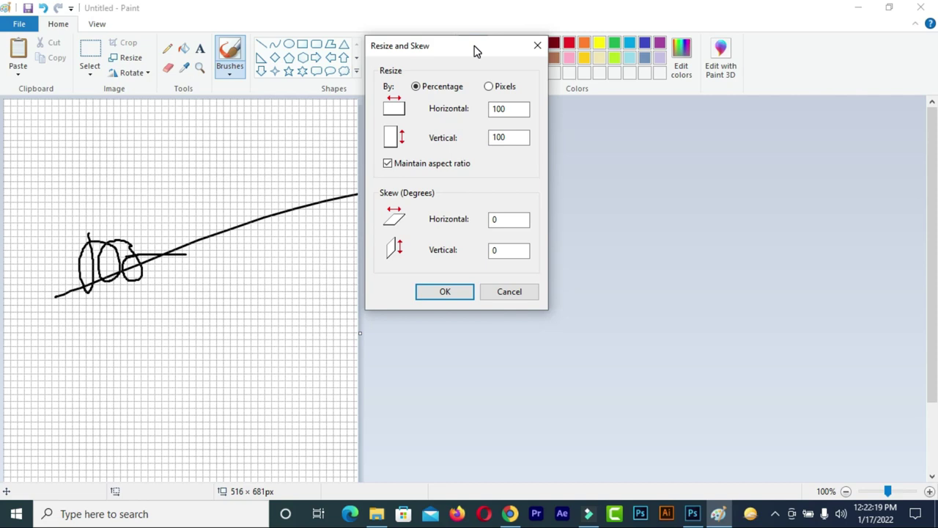
left_click(494, 108)
left_click(500, 138)
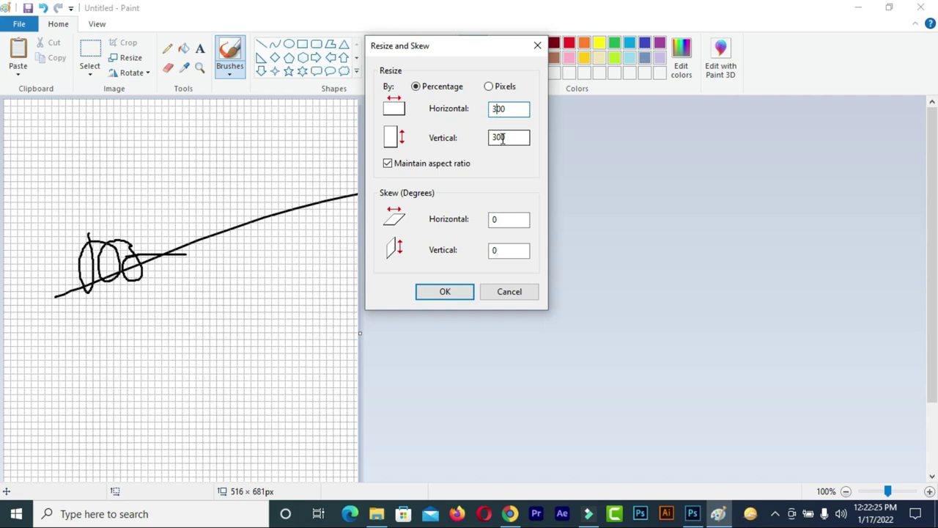
left_click(388, 163)
double_click(500, 138)
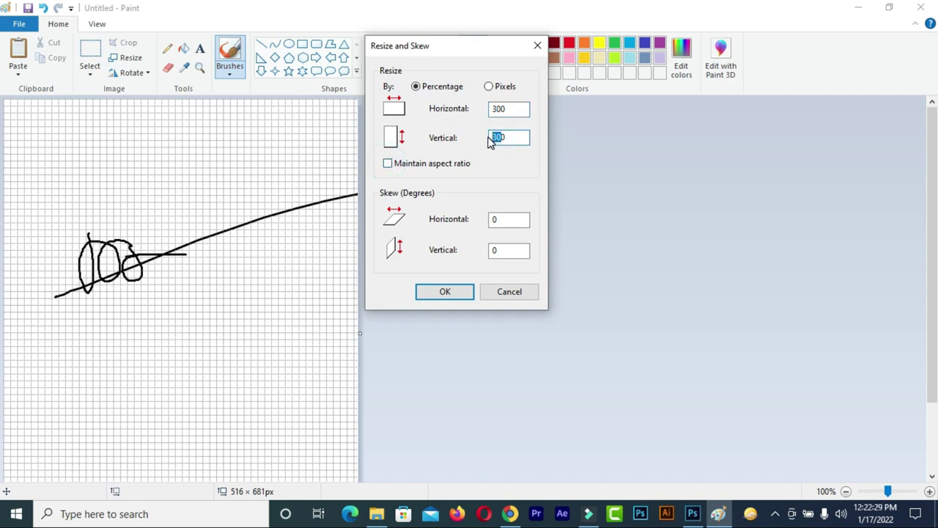
type("80")
left_click(445, 292)
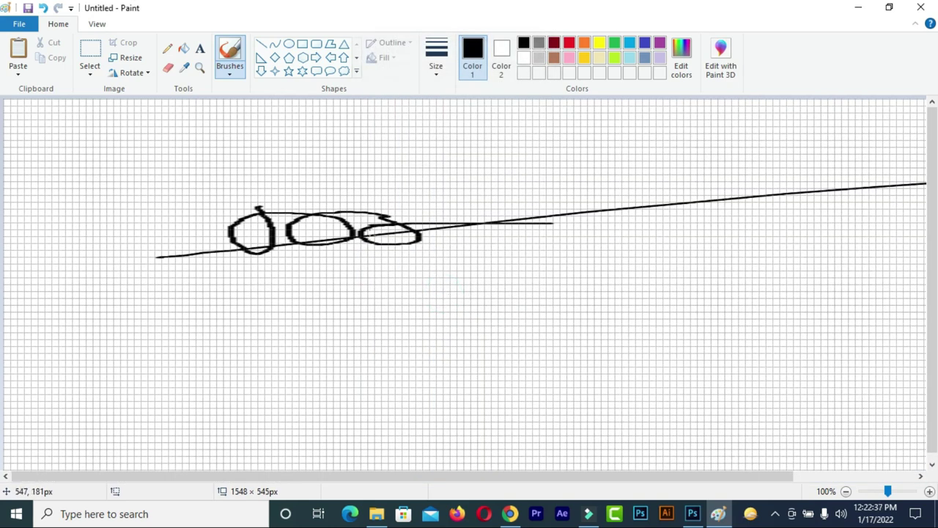
Save the signature picture to the Desktop as a JPEG named "signature".
left_click(18, 25)
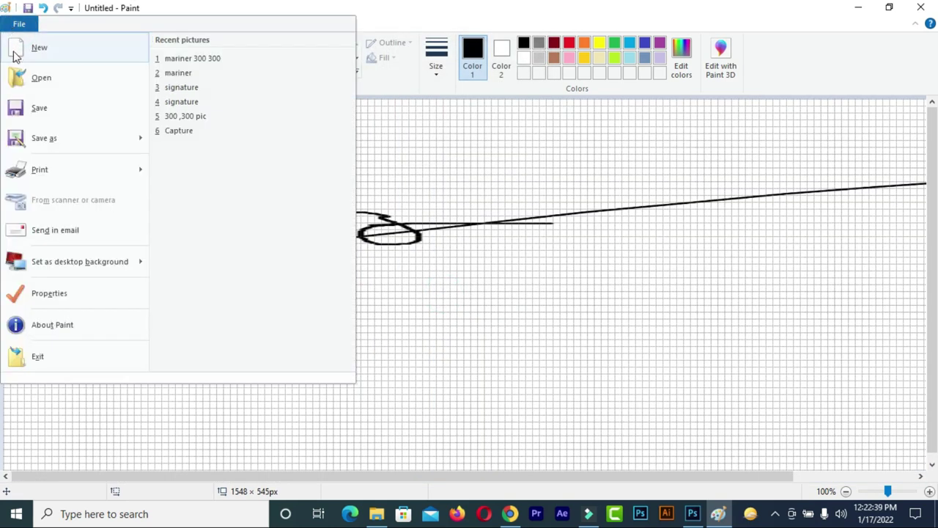
left_click(42, 139)
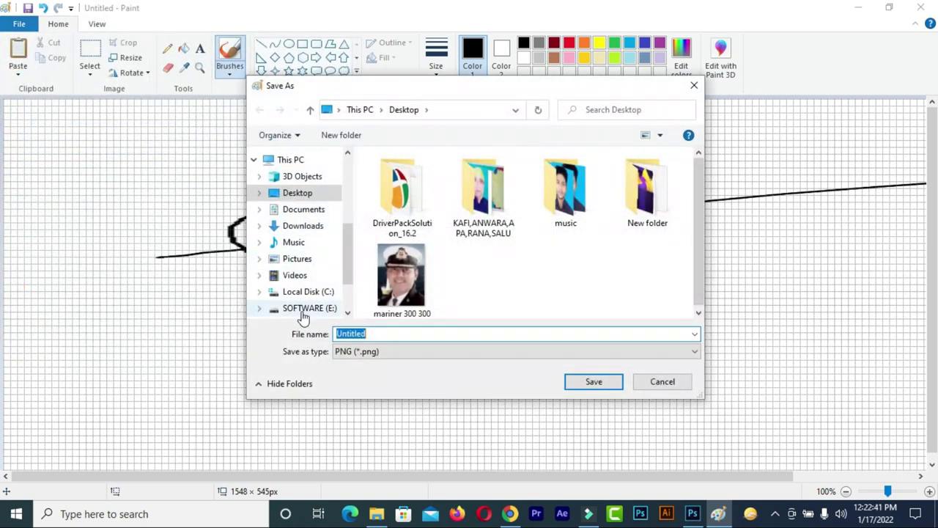
type("signature")
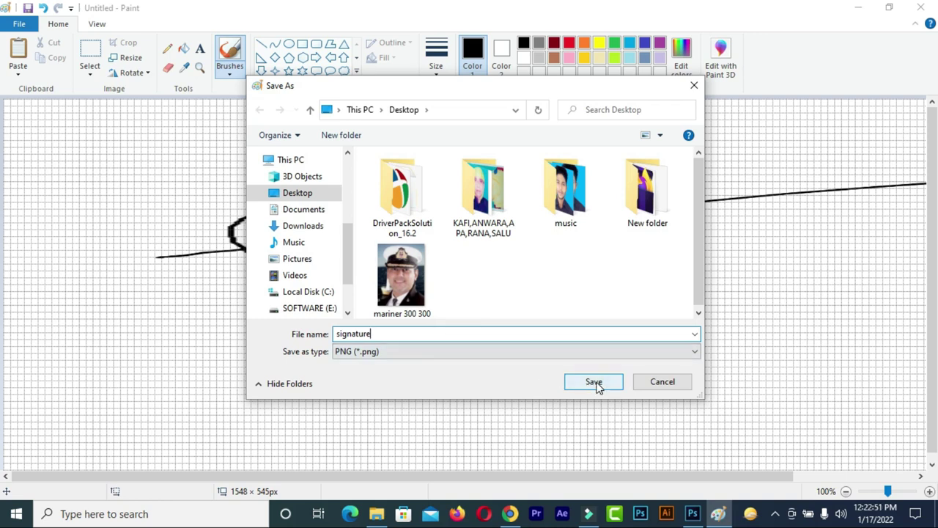
left_click(603, 352)
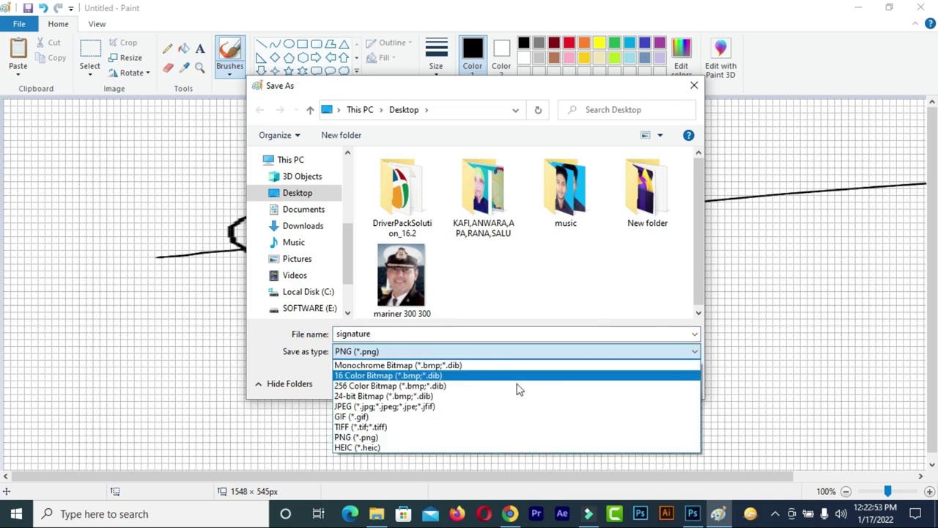
left_click(410, 408)
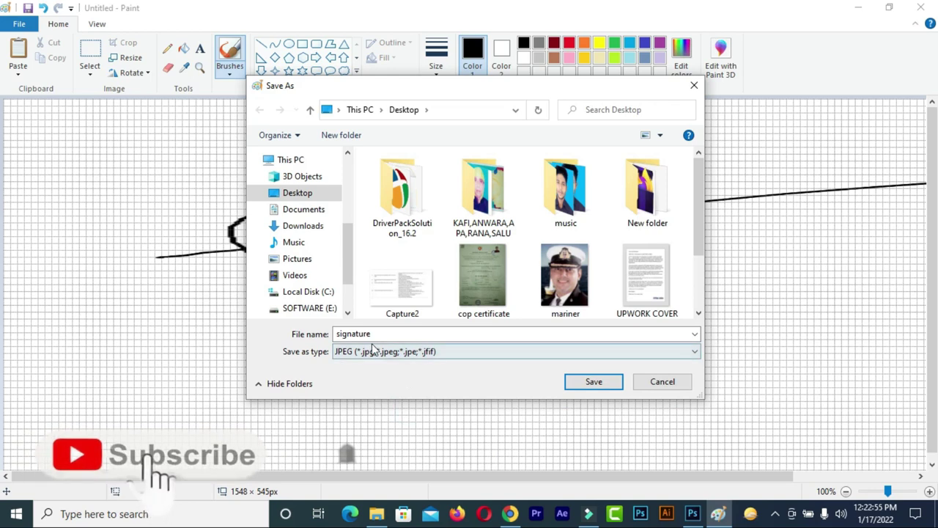
left_click(595, 382)
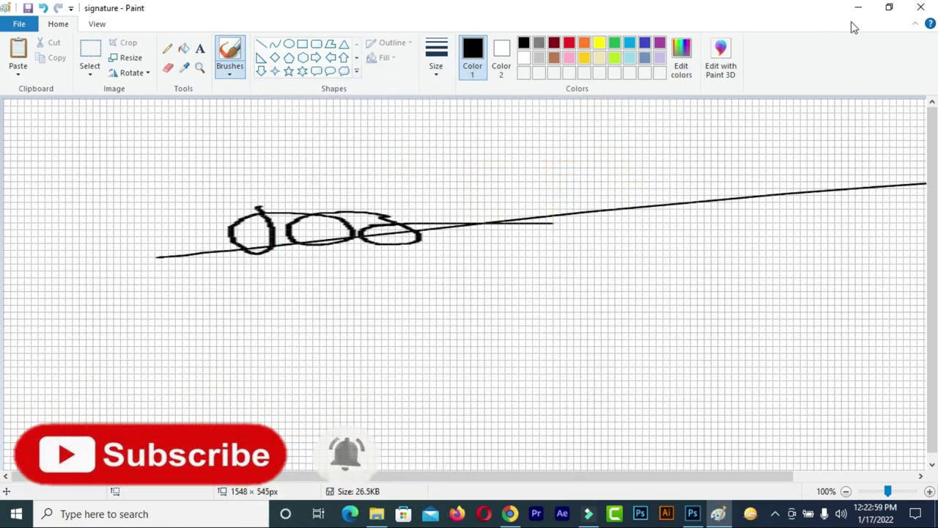
Minimize Paint and move the "signature" and "mariner 300 300" files side by side into the desktop's empty upper area.
left_click(861, 8)
left_click(863, 12)
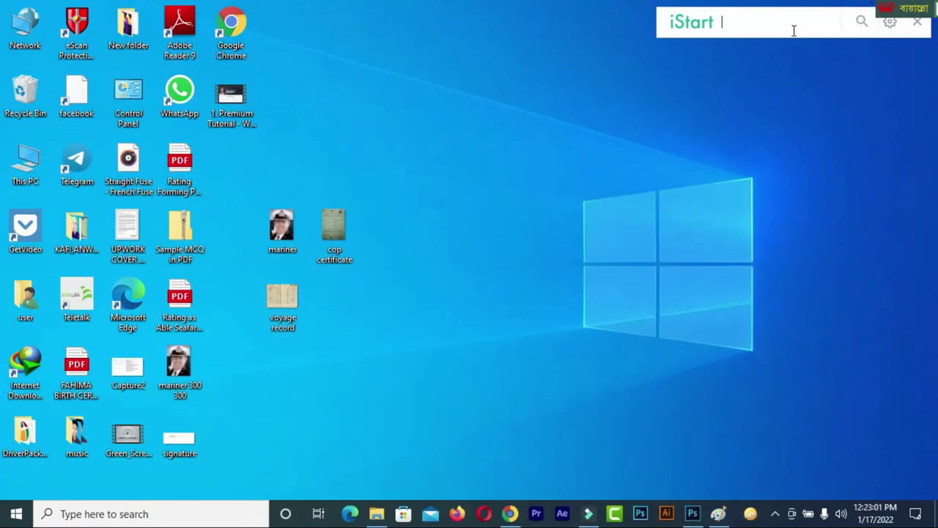
left_click_drag(182, 446, 234, 425)
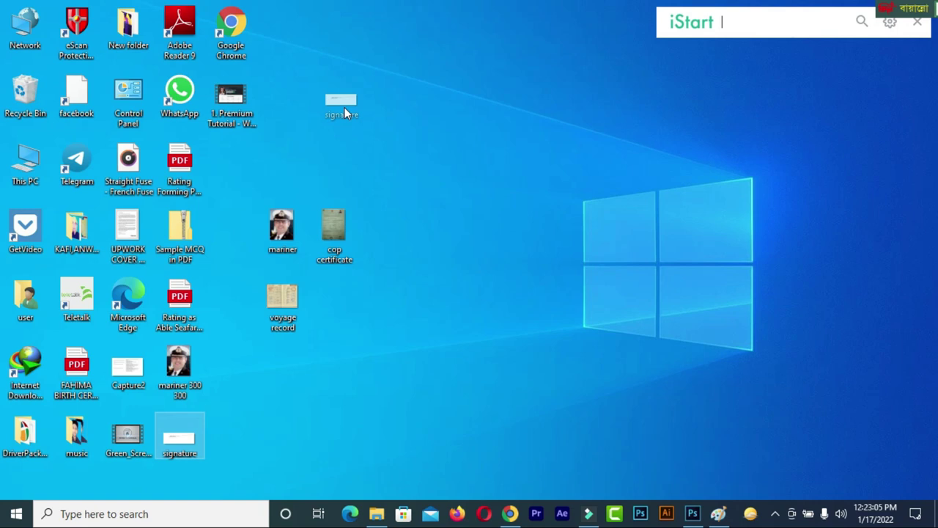
left_click_drag(343, 107, 343, 107)
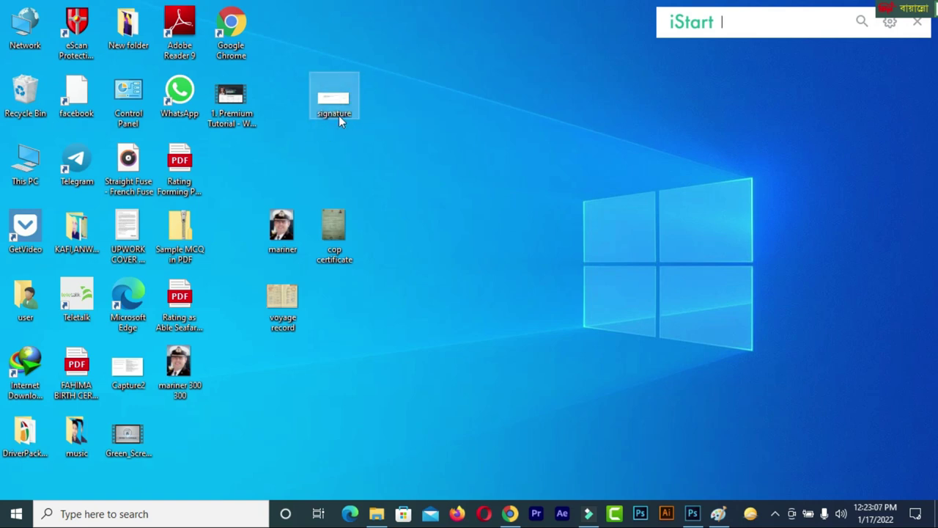
left_click_drag(176, 377, 393, 118)
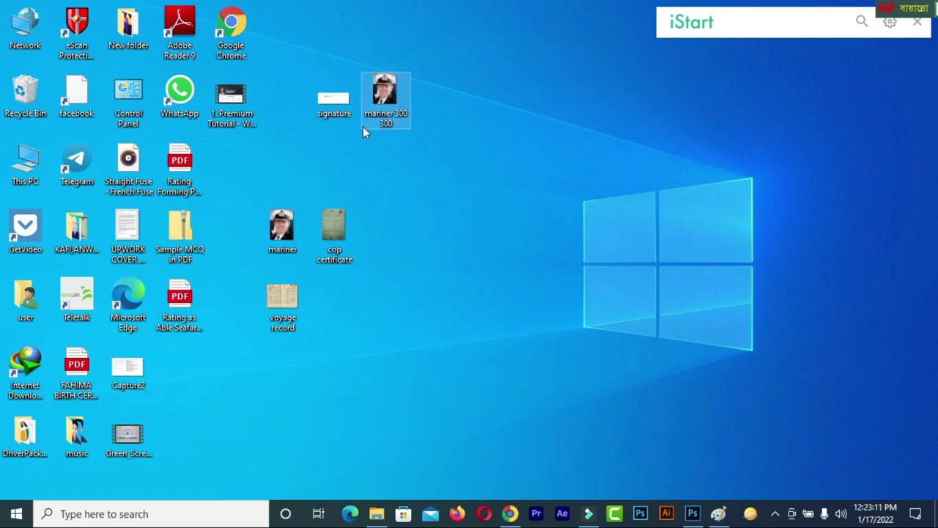
Switch to Chrome and select the "signature" file for the profile form's Signature upload, cancelling the file choice.
left_click(510, 513)
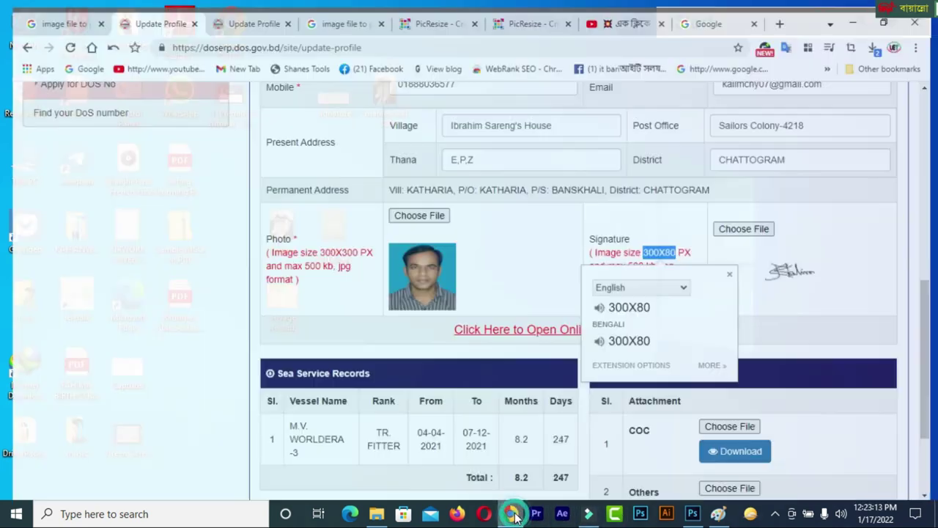
left_click(739, 222)
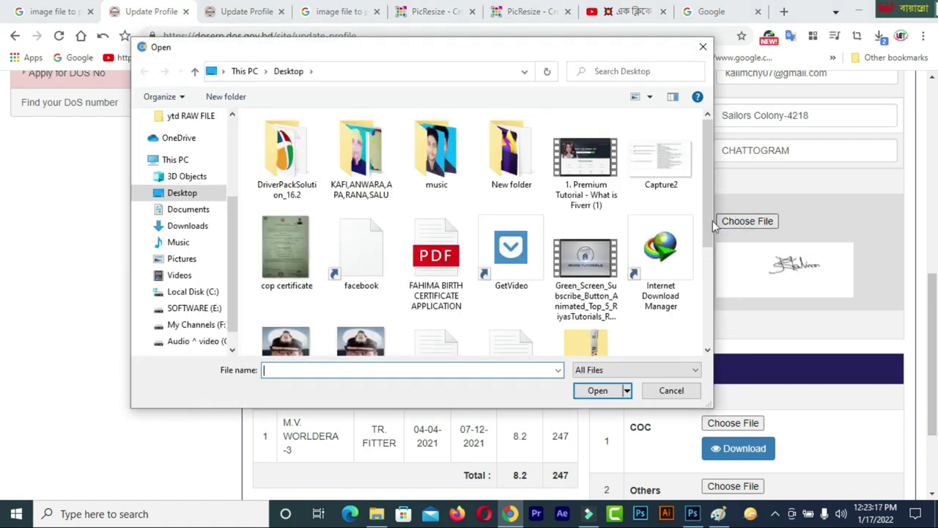
left_click_drag(706, 134, 705, 227)
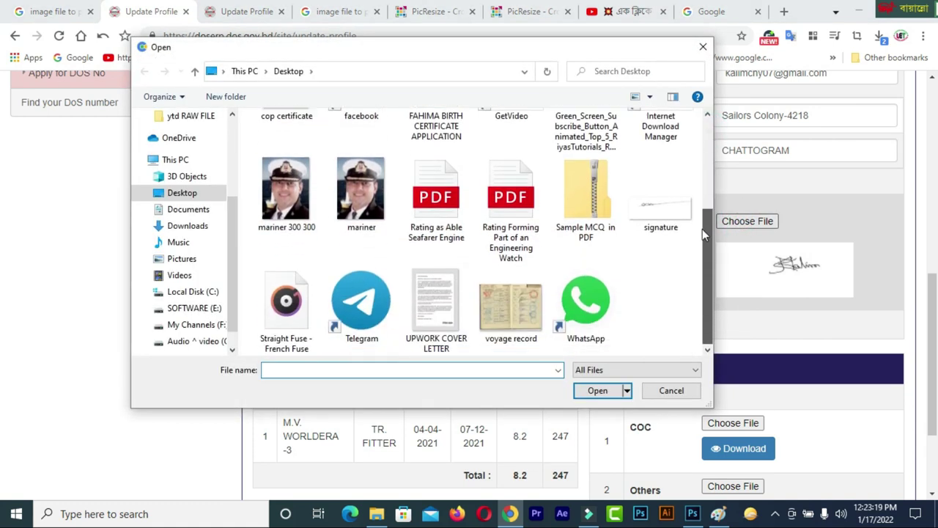
left_click(662, 220)
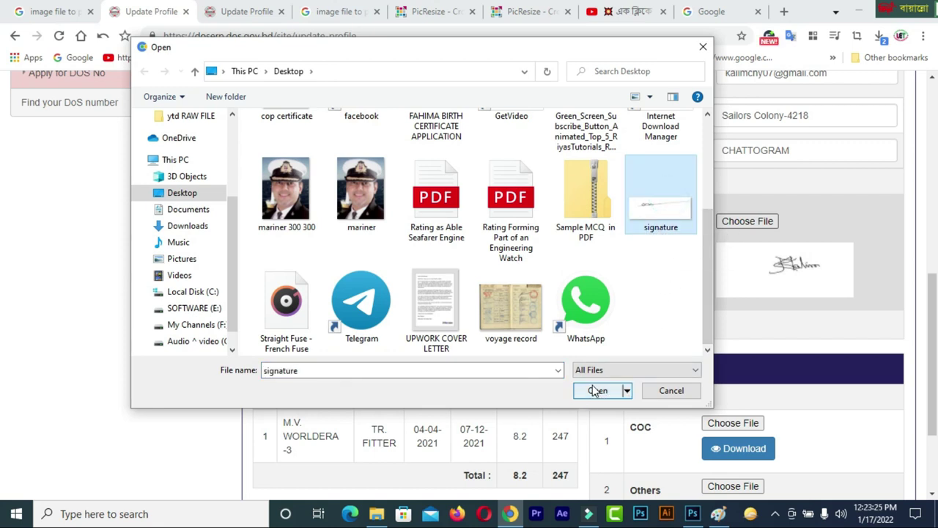
left_click(671, 390)
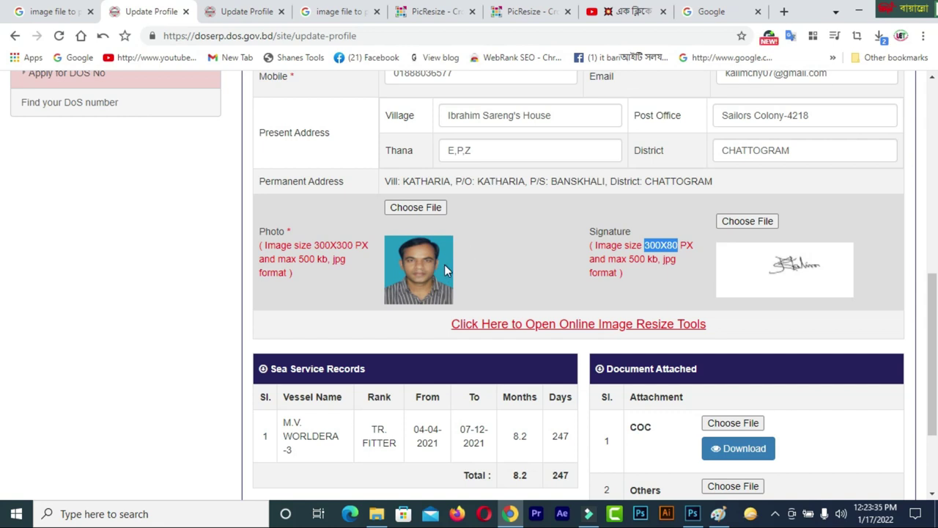
Try to attach the "voyage record" image as the COC document in the profile form's Document Attached section.
left_click_drag(933, 286, 931, 381)
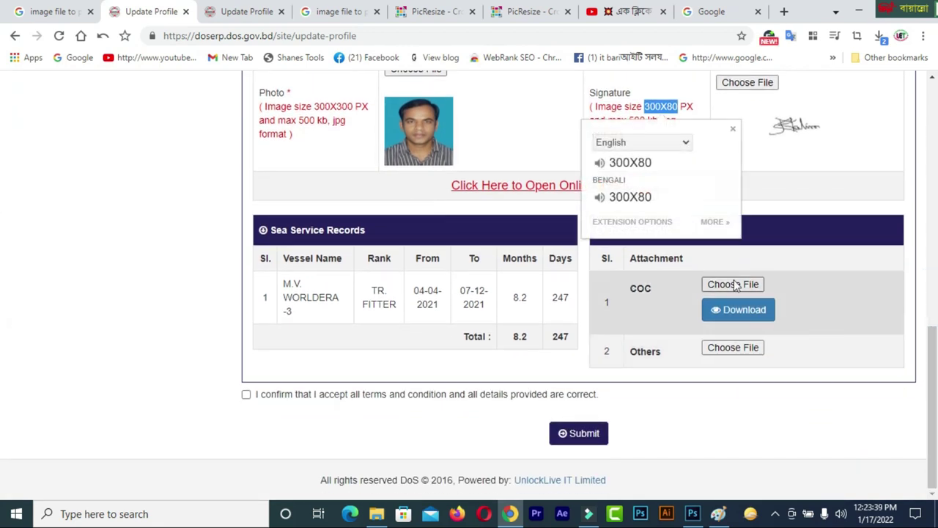
left_click_drag(681, 257, 629, 258)
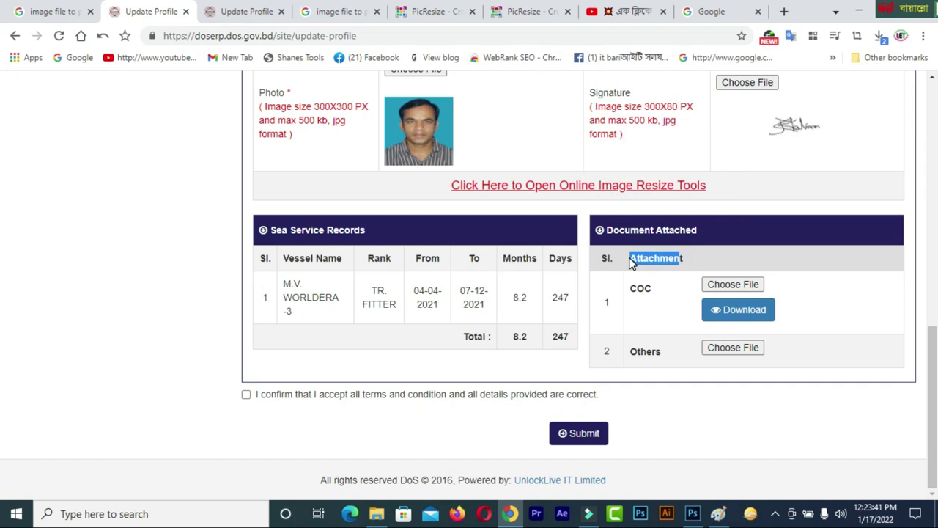
left_click(821, 254)
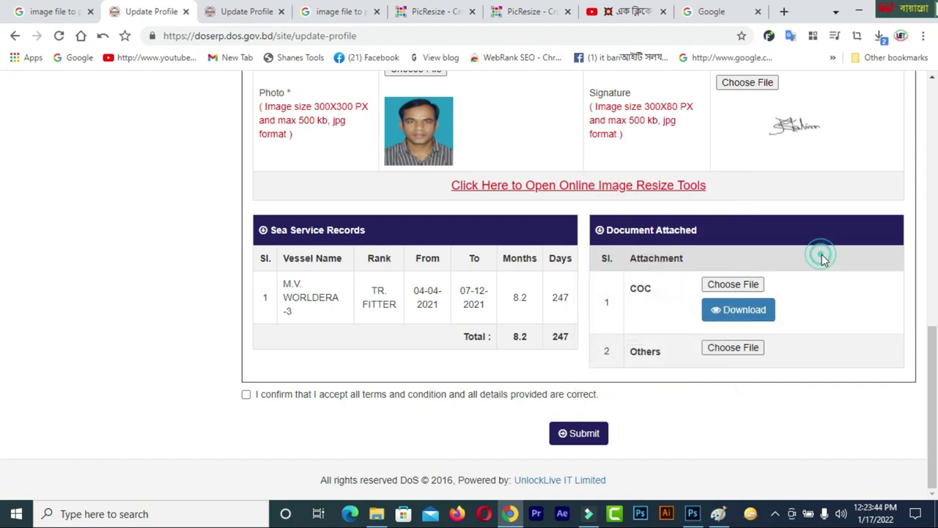
left_click(748, 285)
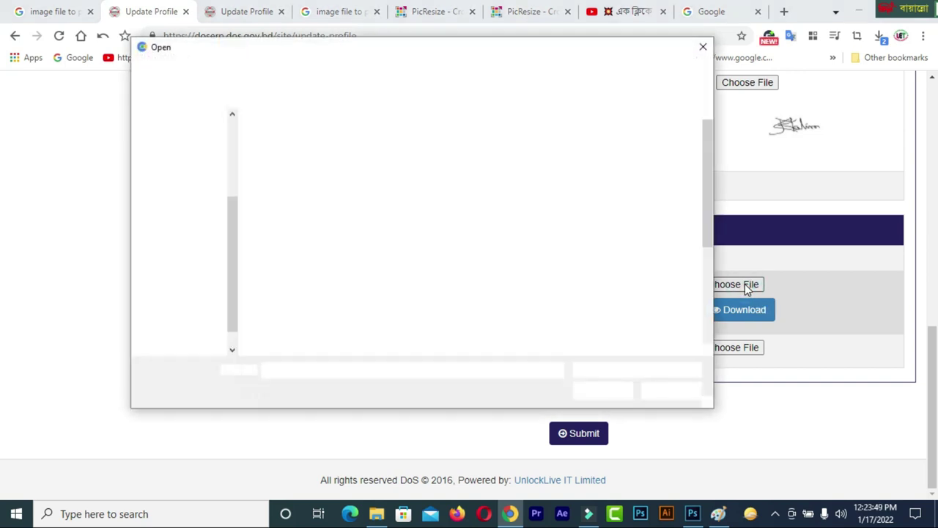
left_click_drag(708, 181, 702, 290)
left_click(512, 313)
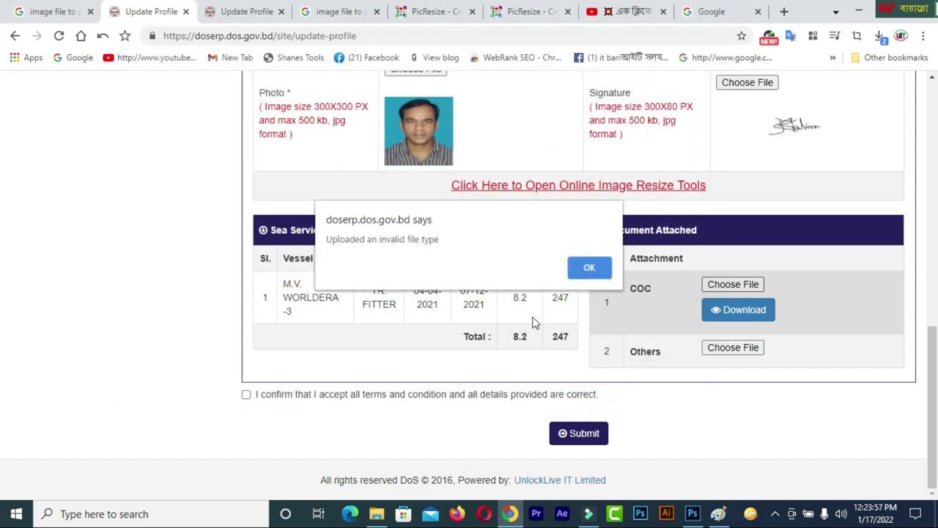
left_click_drag(328, 239, 401, 240)
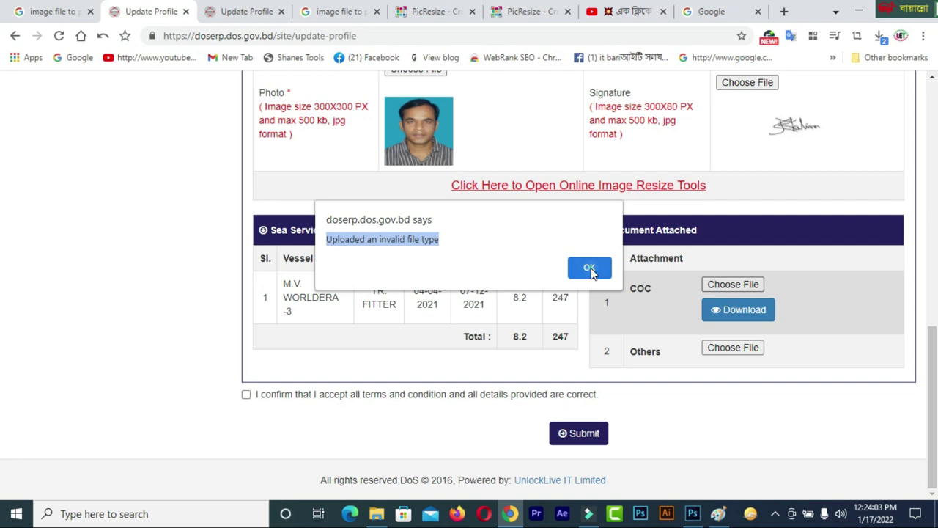
left_click(590, 269)
Open Smallpdf's JPG to PDF converter in a new tab from the "image file to pdf" Google search results.
left_click(321, 16)
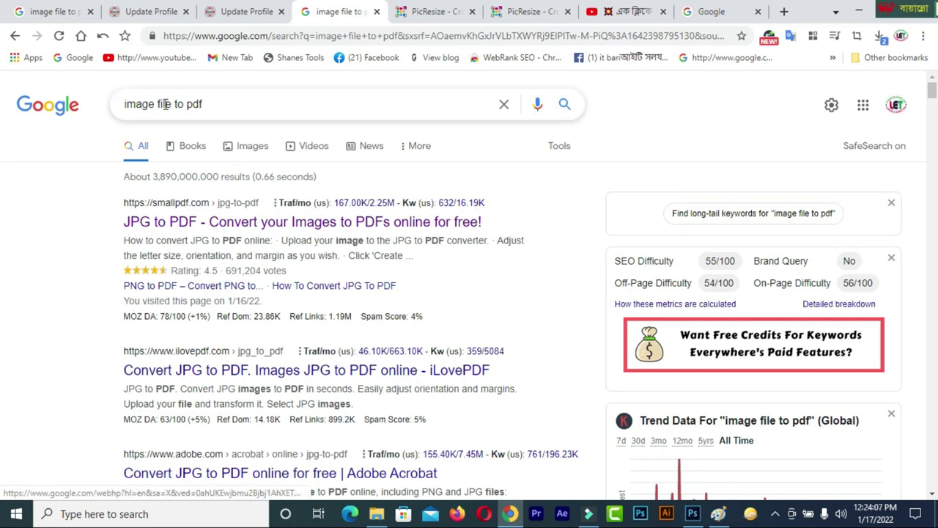
left_click_drag(236, 100, 170, 104)
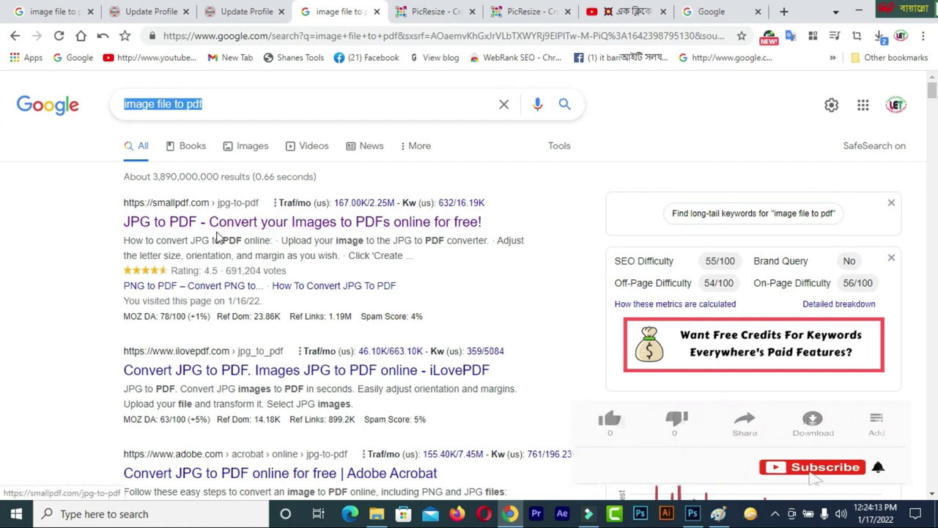
right_click(286, 230)
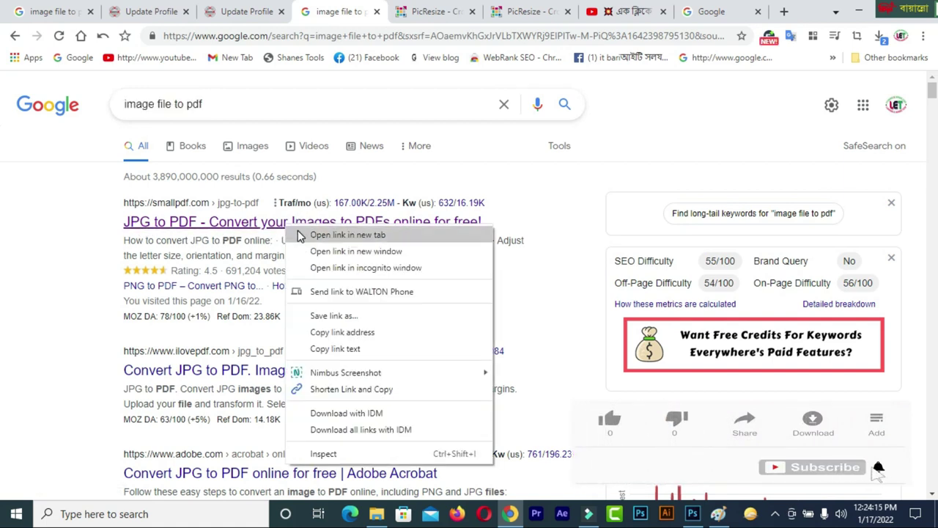
left_click(301, 235)
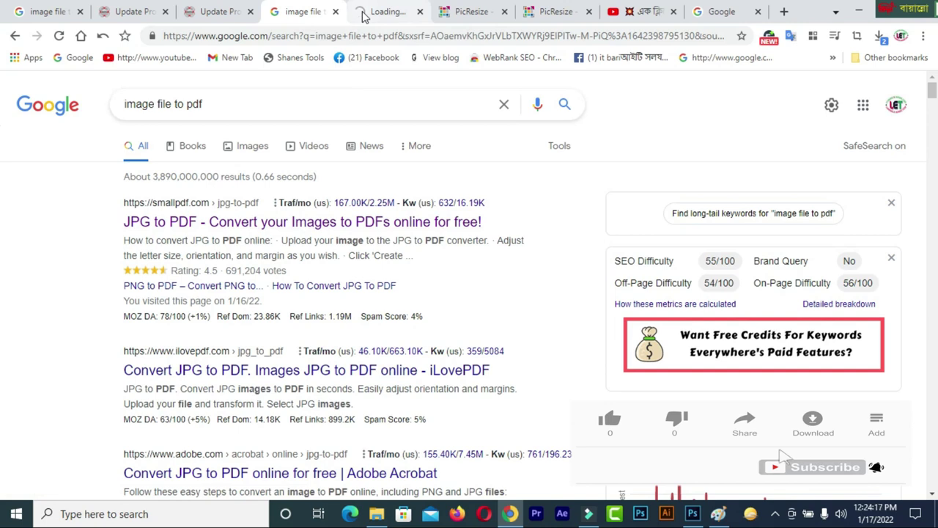
left_click(362, 13)
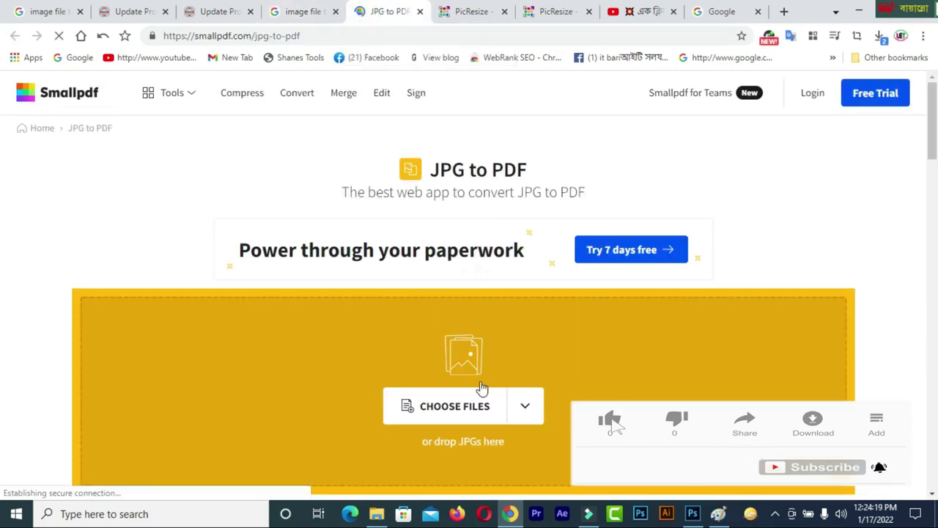
Load the "voyage record" image from the Desktop into the converter and convert it to PDF.
left_click(460, 413)
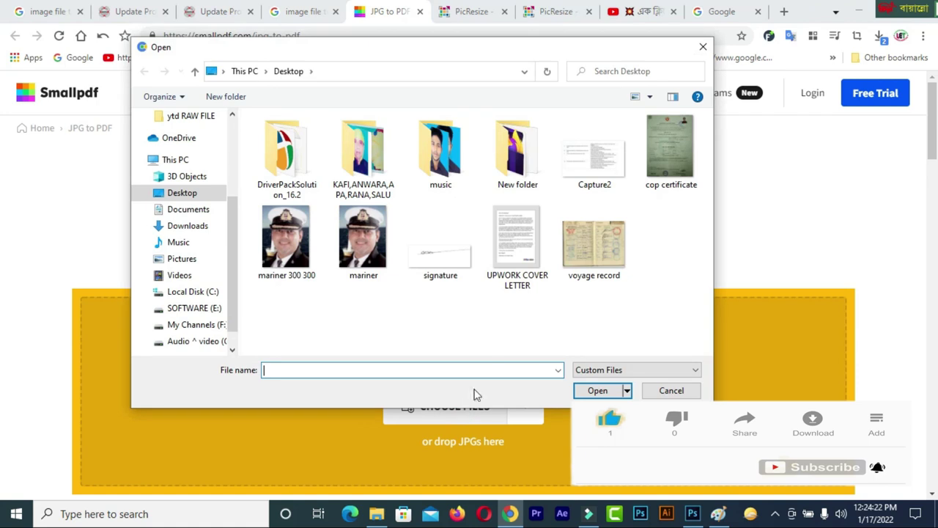
left_click(590, 246)
left_click(603, 390)
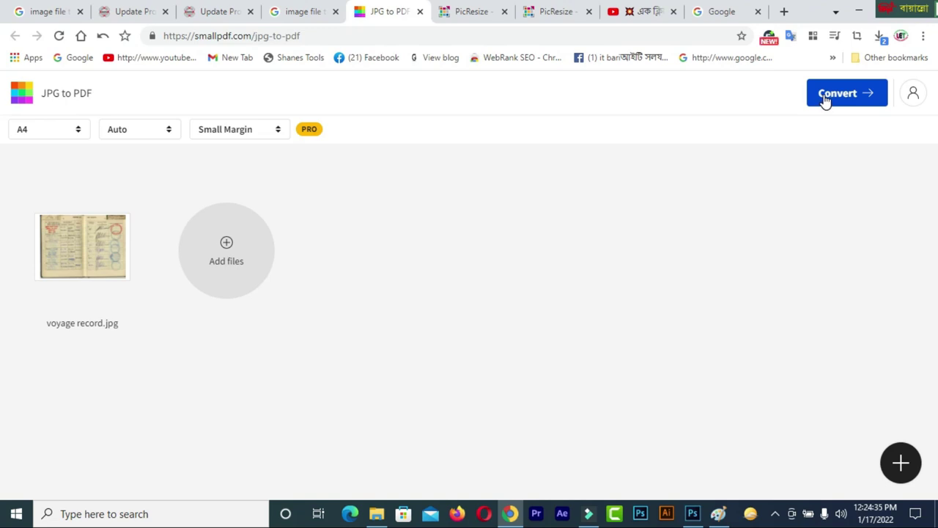
left_click(824, 100)
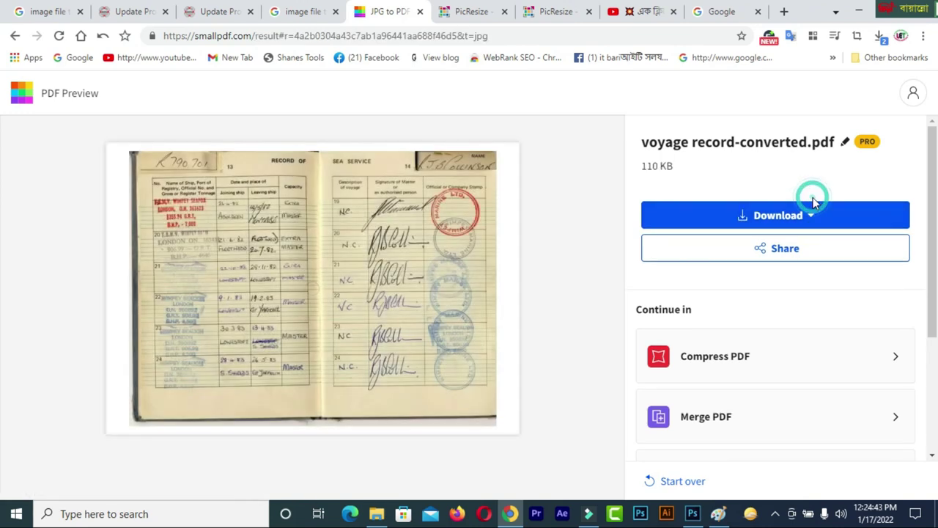
Download "voyage record-converted.pdf" to the Desktop and minimize Chrome to show the desktop.
left_click(813, 219)
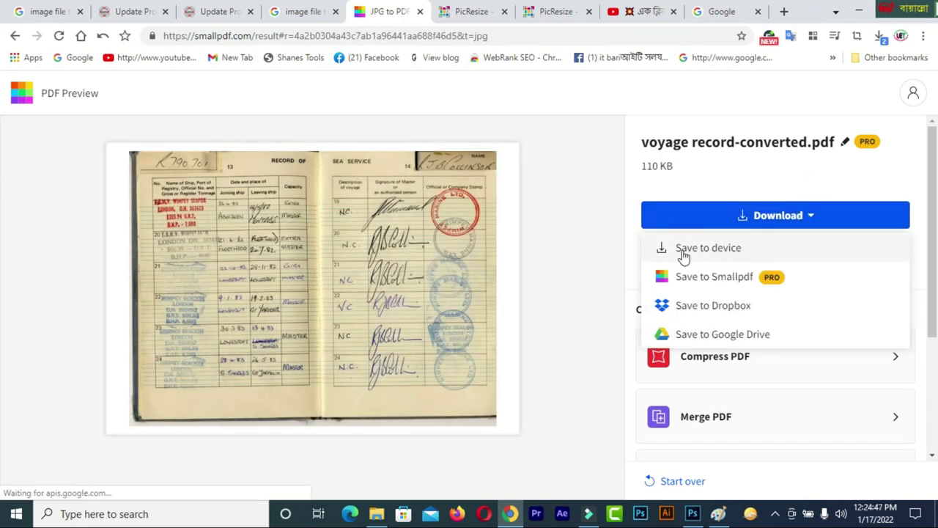
left_click(708, 248)
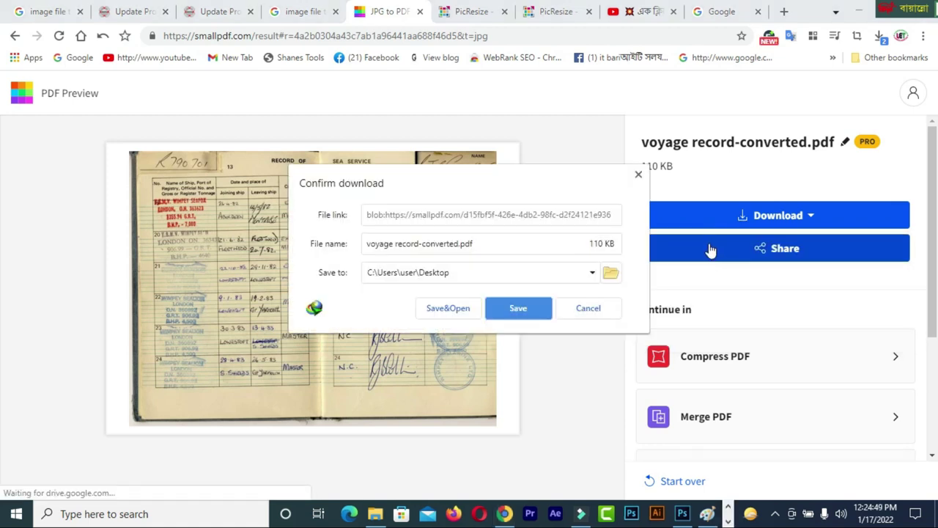
left_click(508, 313)
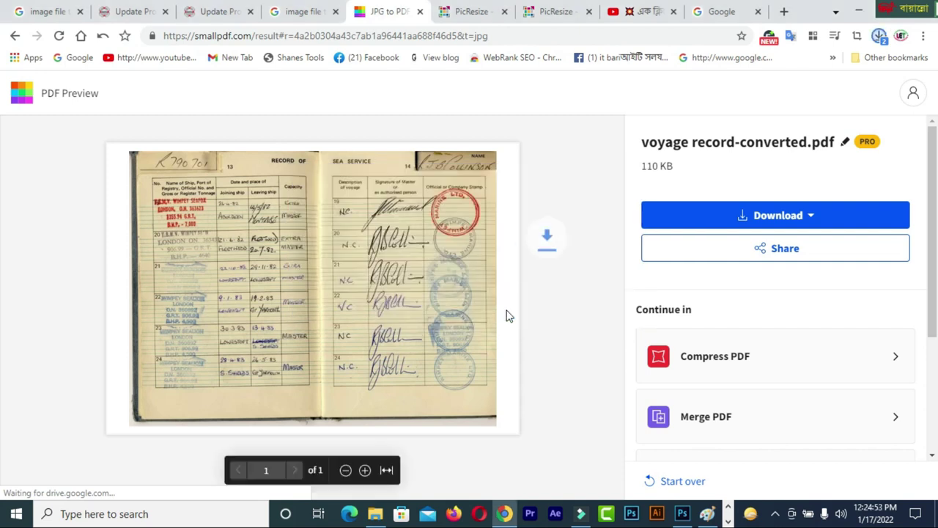
left_click(859, 11)
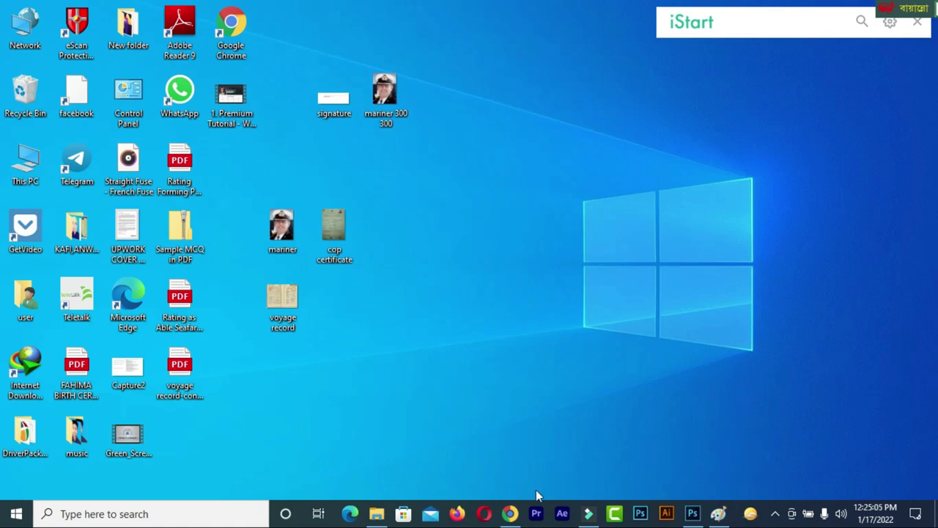
Return to the Update Profile form in Chrome and point out the Attachment heading in the Document Attached section.
left_click(511, 515)
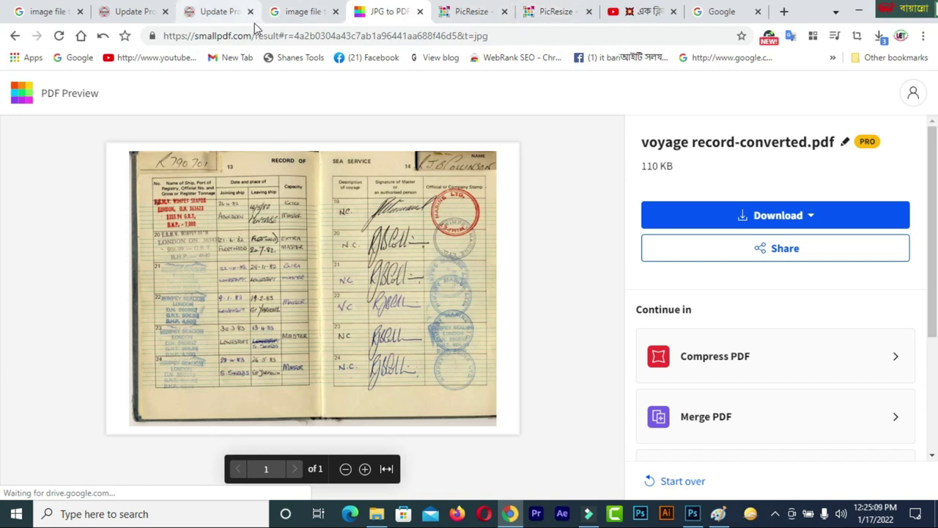
left_click(223, 13)
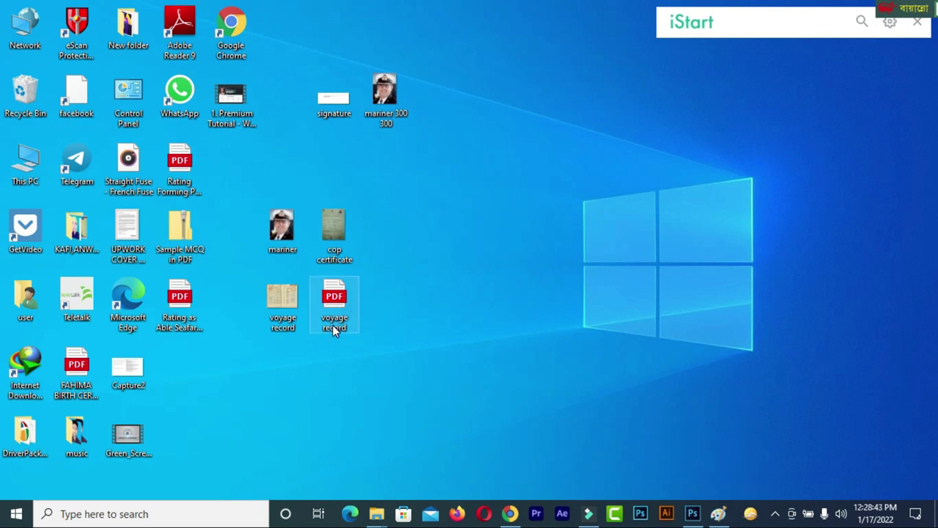
left_click(509, 515)
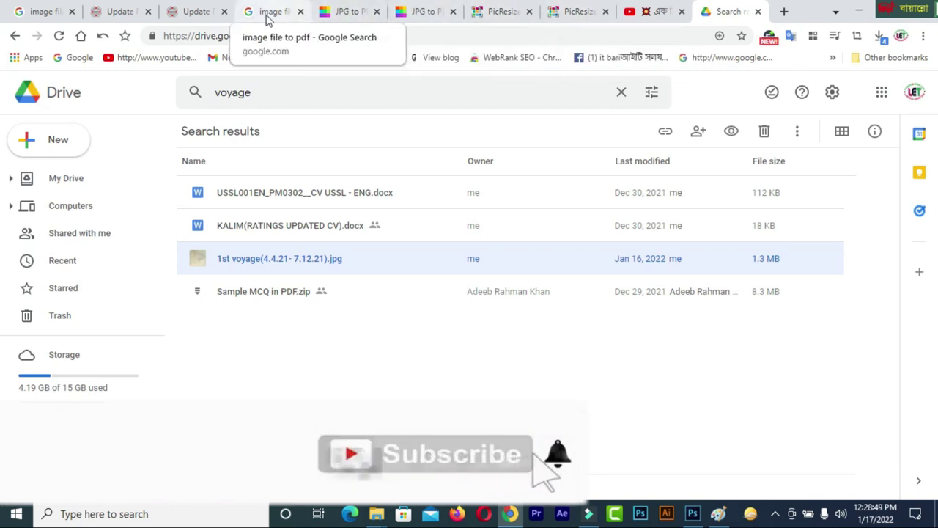
left_click(203, 18)
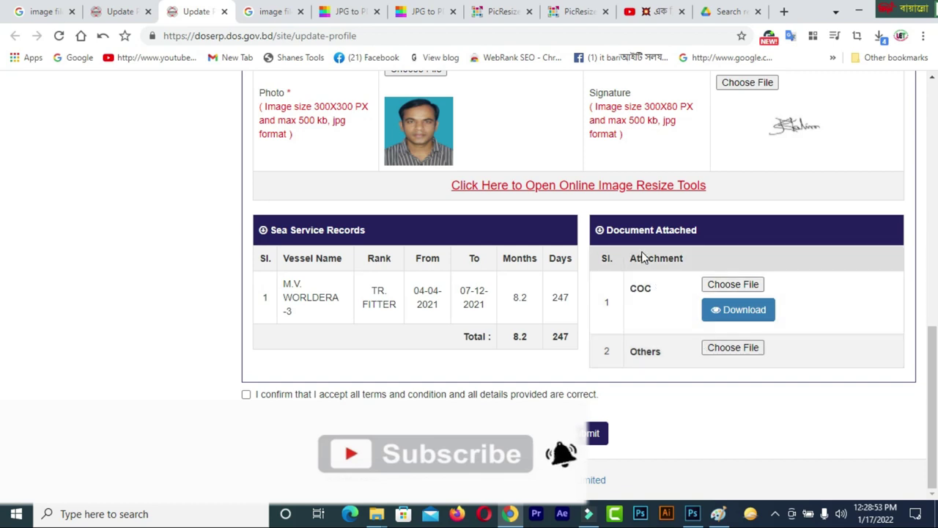
left_click_drag(630, 257, 687, 256)
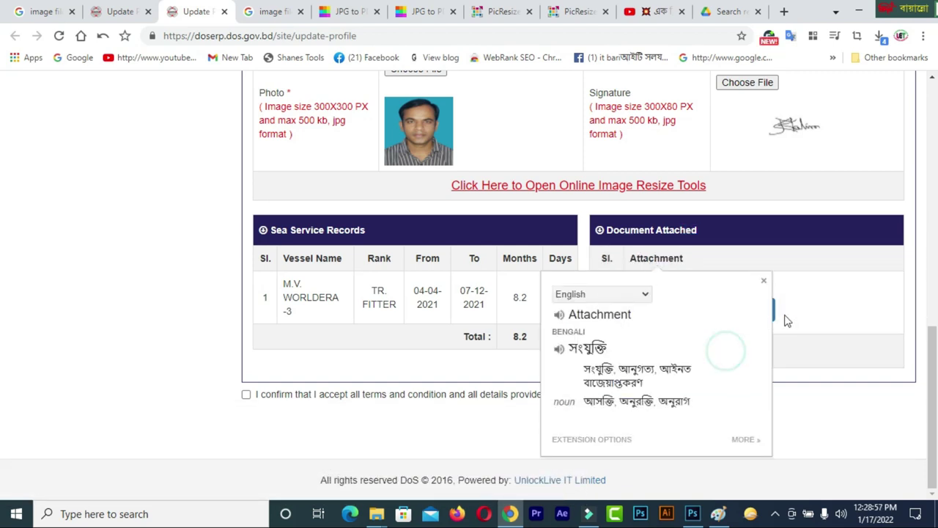
left_click(875, 430)
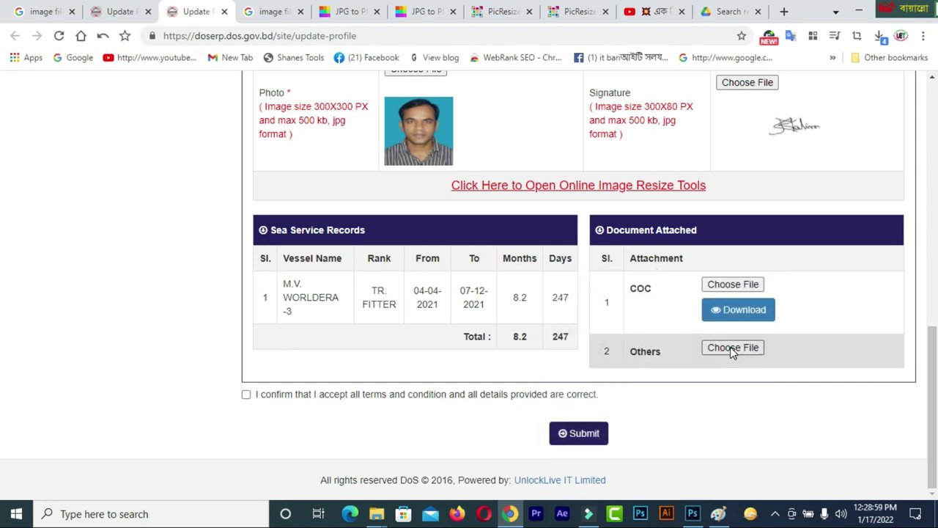
Select the "voyage record" PDF on the Desktop as the file for the Others attachment.
left_click(730, 348)
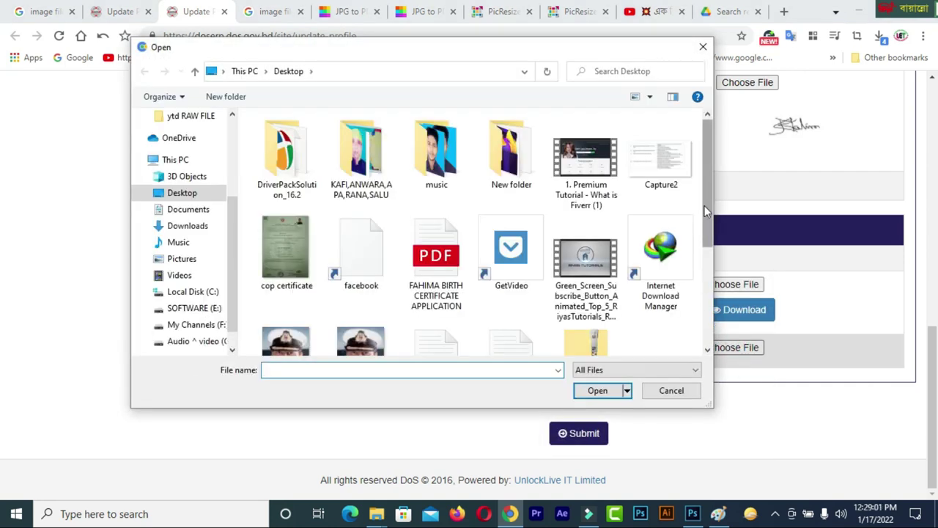
left_click_drag(712, 192, 707, 310)
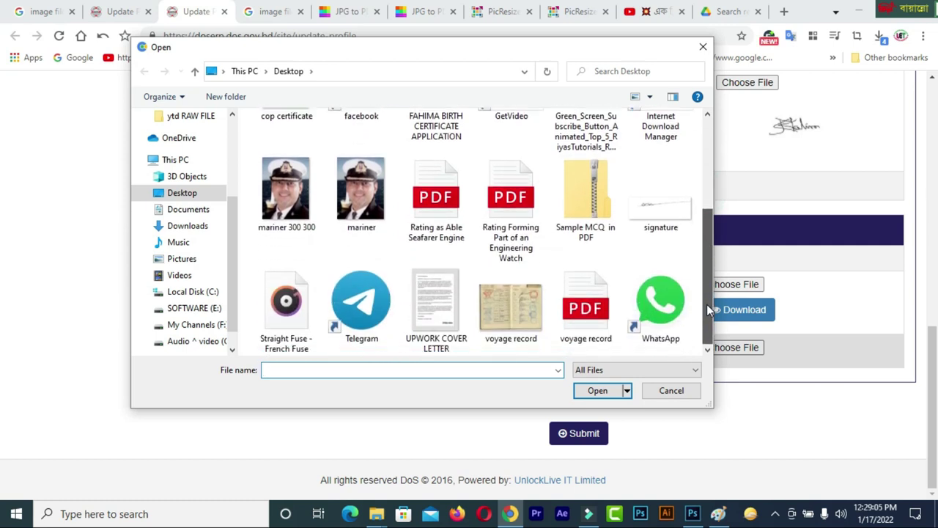
left_click(586, 309)
Check the file type and size of the "voyage record" PDF in its properties, including the details, and close them.
right_click(589, 308)
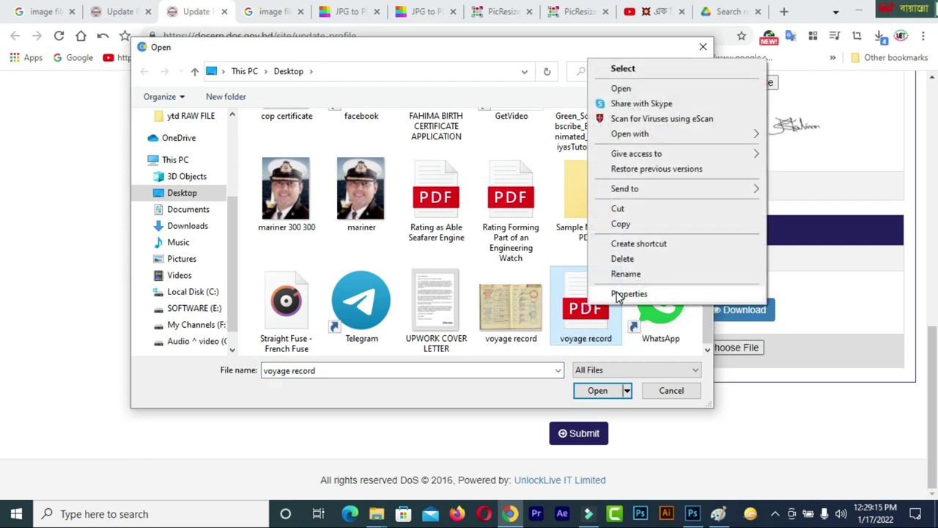
left_click(623, 293)
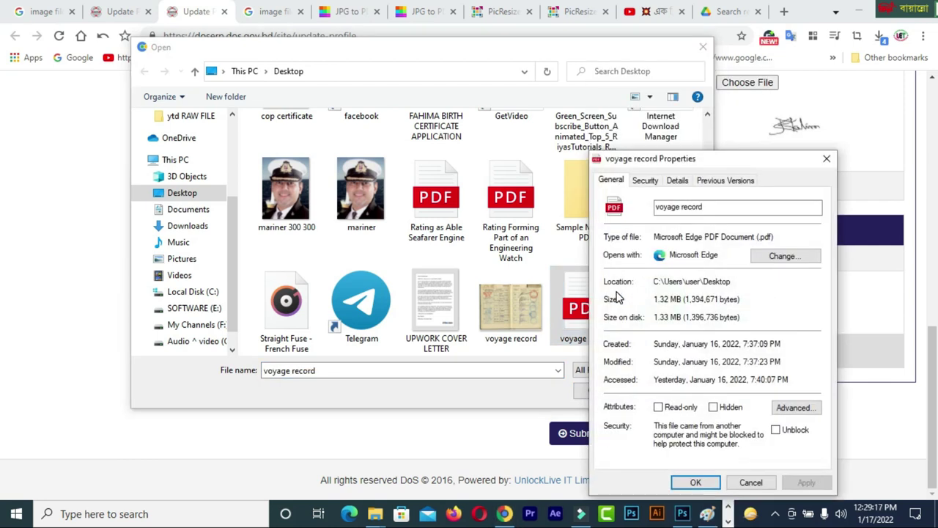
left_click(676, 183)
left_click_drag(702, 161, 709, 54)
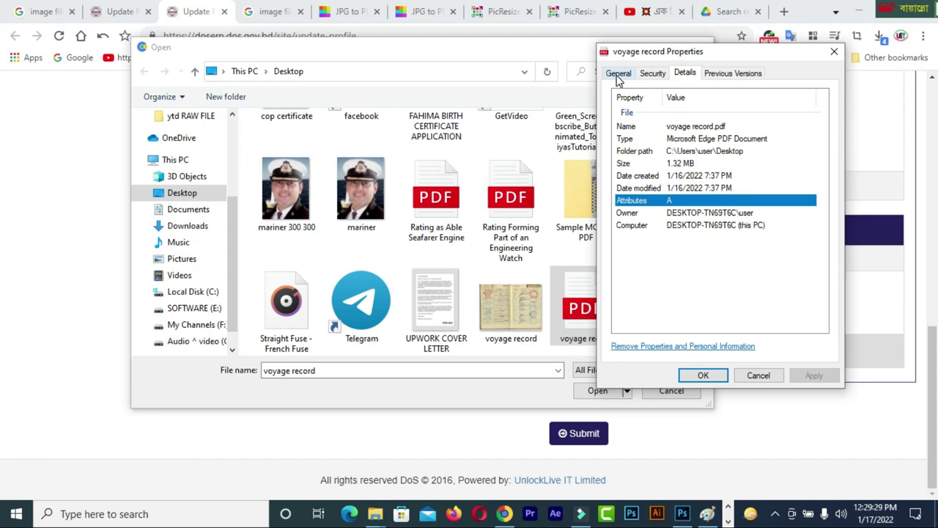
left_click(722, 141)
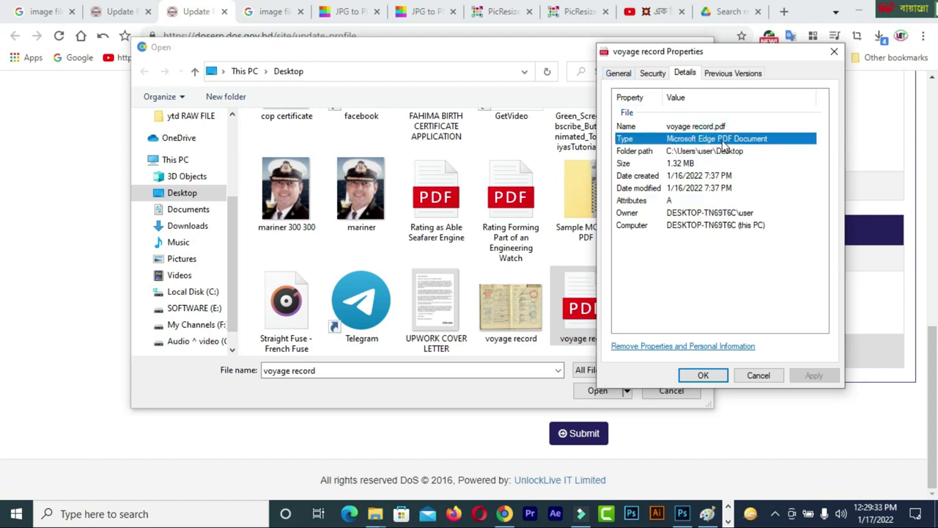
left_click(753, 380)
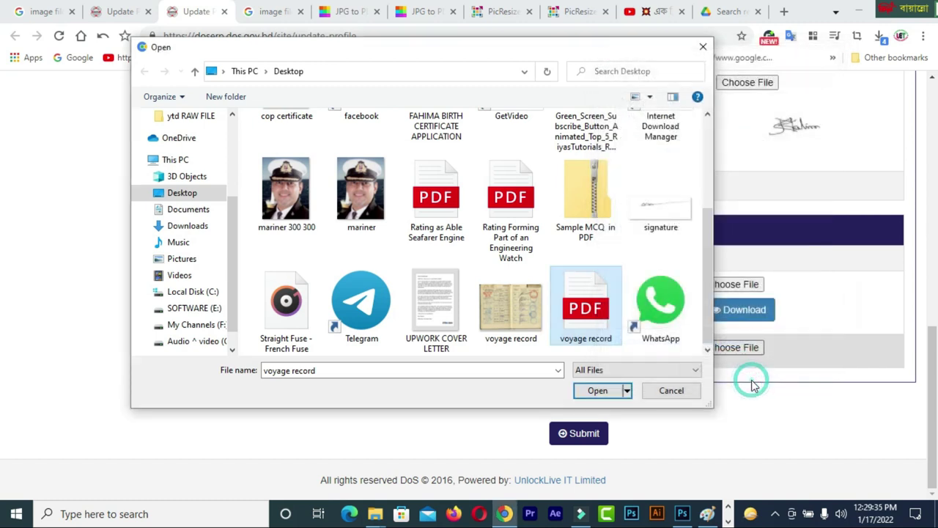
Check the item type and other file details of the "voyage record" image in its properties and close them.
left_click(503, 325)
right_click(518, 322)
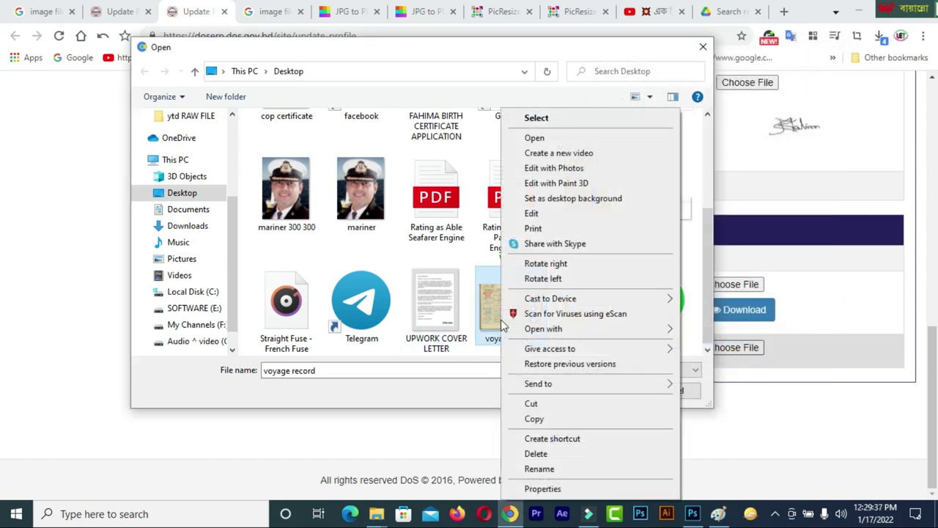
left_click(549, 488)
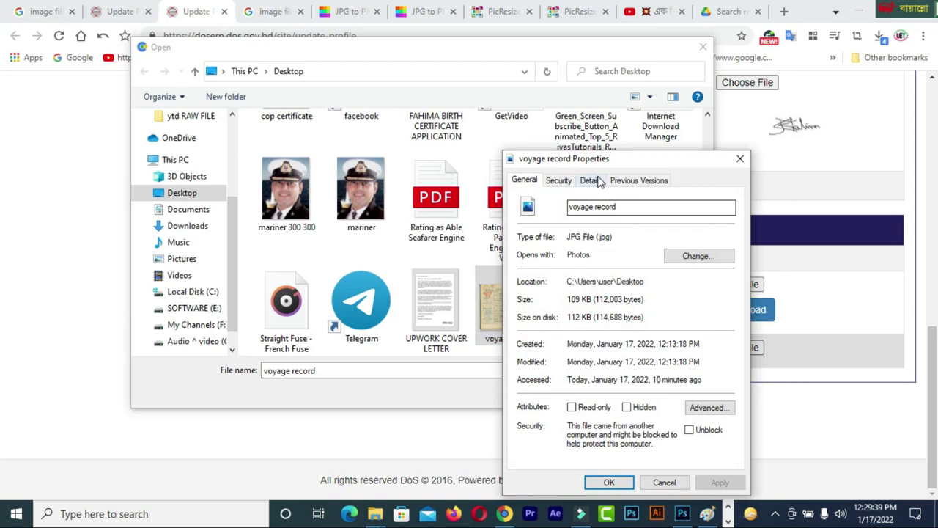
left_click(592, 184)
left_click_drag(725, 229, 733, 270)
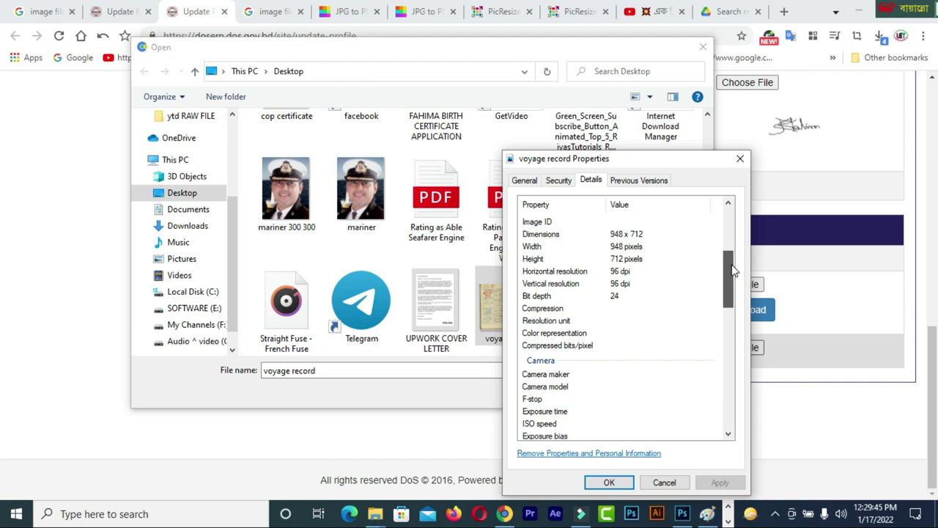
left_click_drag(733, 271, 761, 396)
left_click(676, 291)
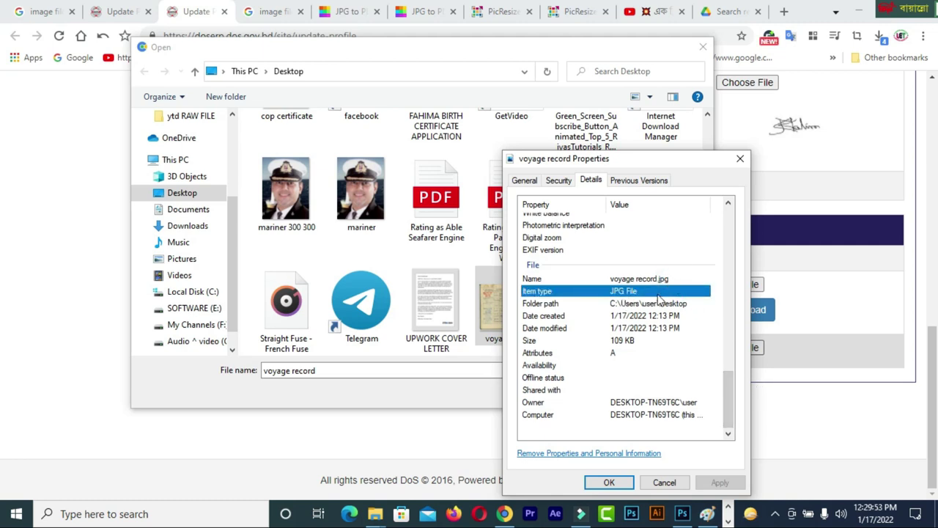
left_click(739, 161)
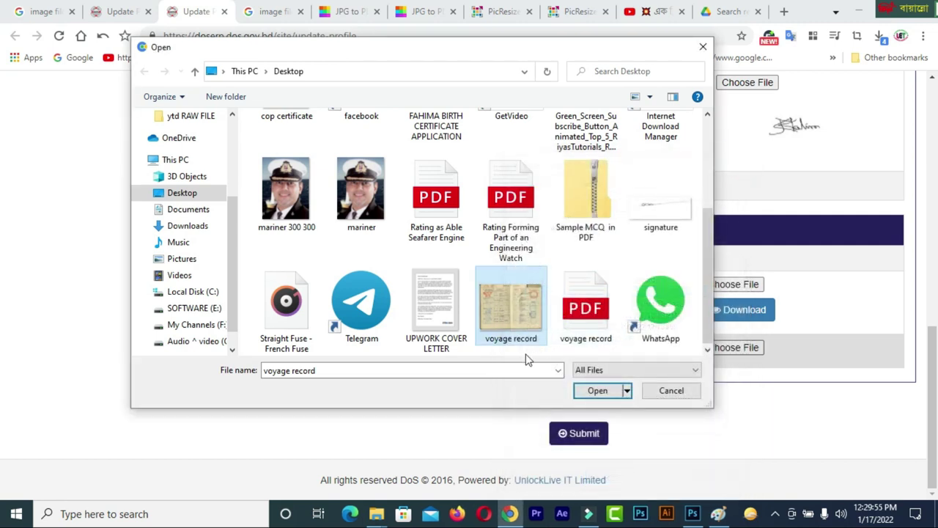
Try to attach the "voyage record" PDF as the Others document, highlight the size limit in the alert and dismiss it.
left_click(585, 308)
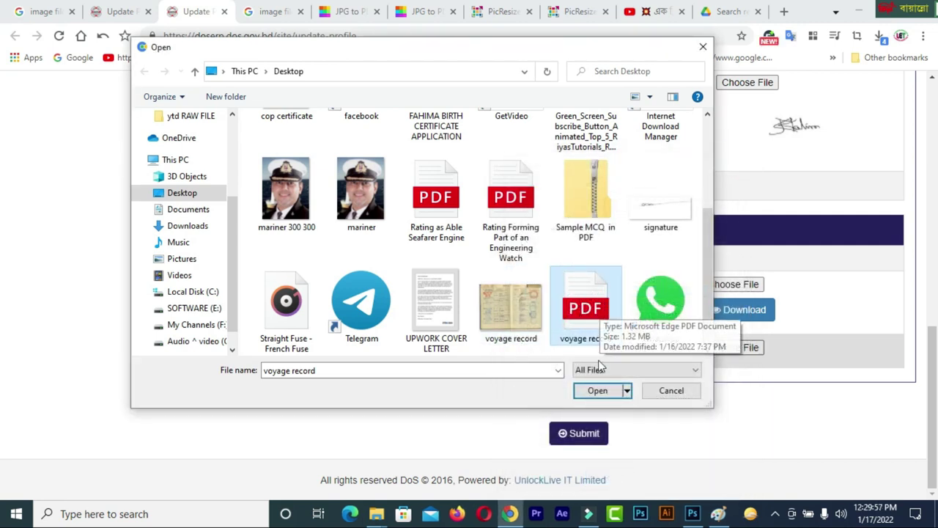
left_click(599, 390)
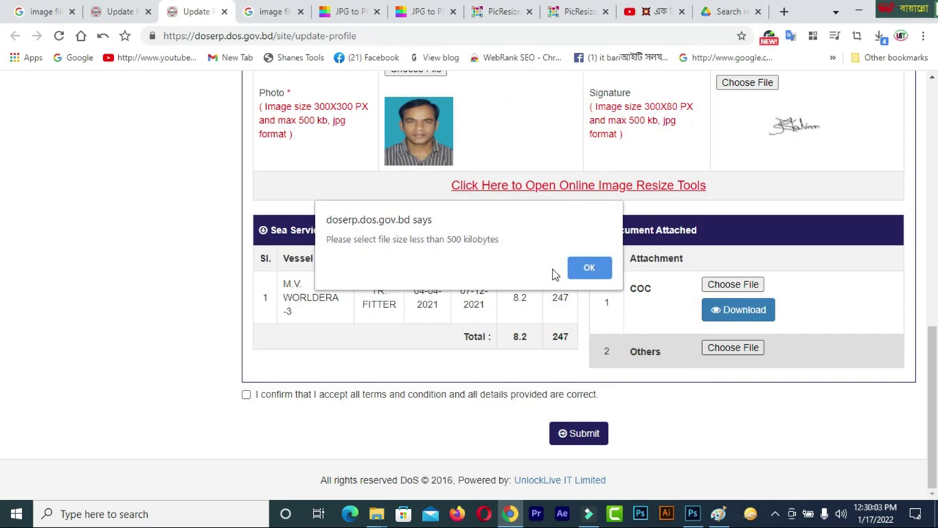
left_click_drag(447, 239, 498, 238)
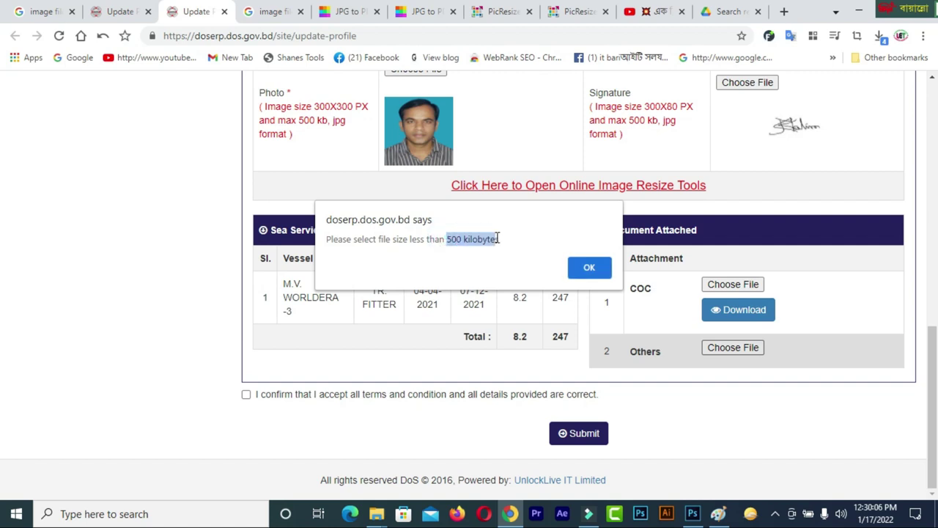
left_click(589, 269)
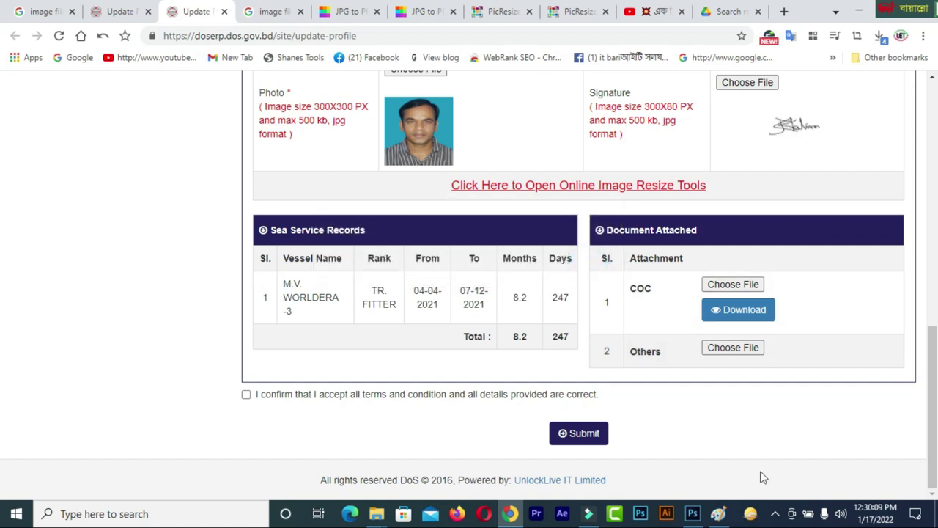
left_click(773, 517)
right_click(816, 465)
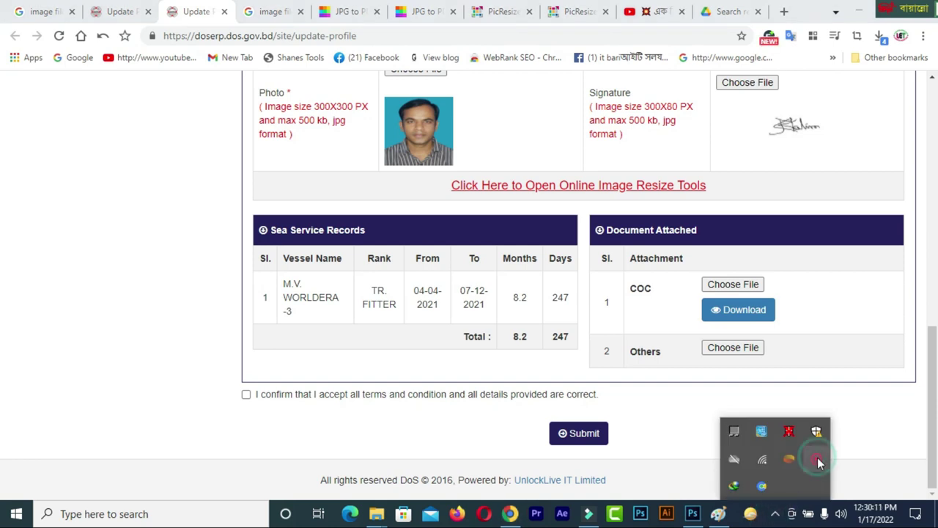
left_click(815, 471)
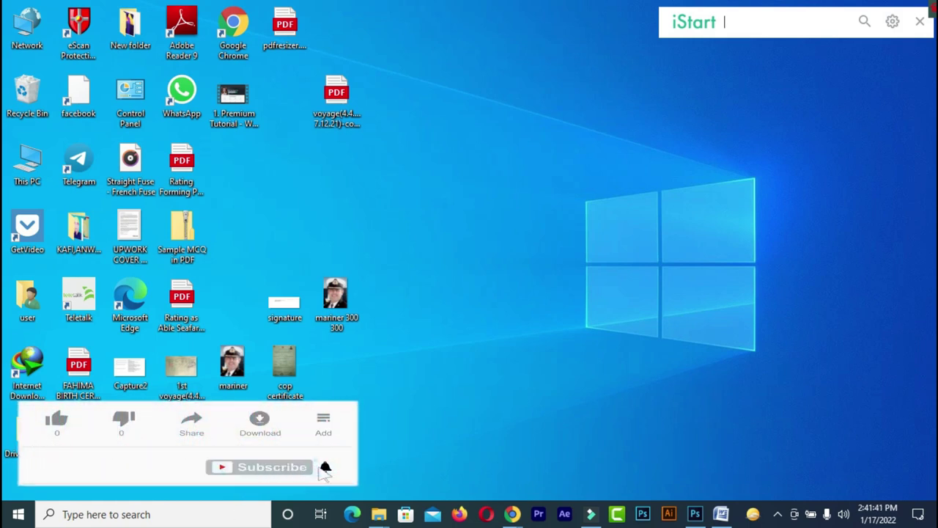
Open the properties of the "voyage(4.4.21- 7.12.21)-converted" PDF on the desktop, highlight its size on disk and move the window aside.
right_click(335, 117)
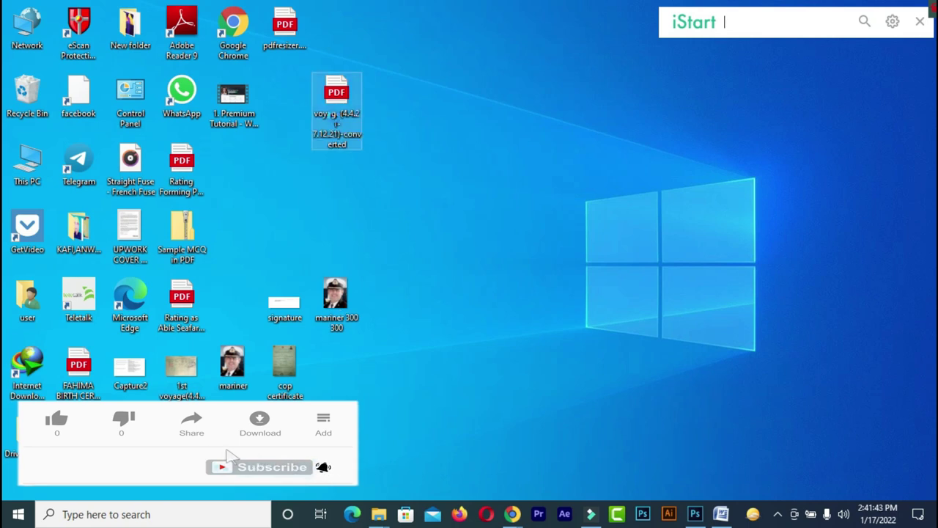
left_click(386, 349)
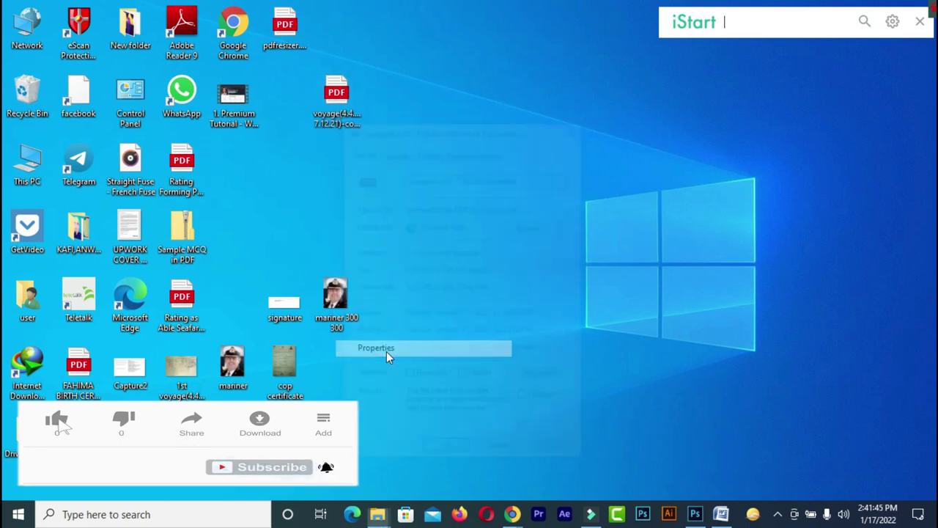
left_click_drag(404, 288, 432, 288)
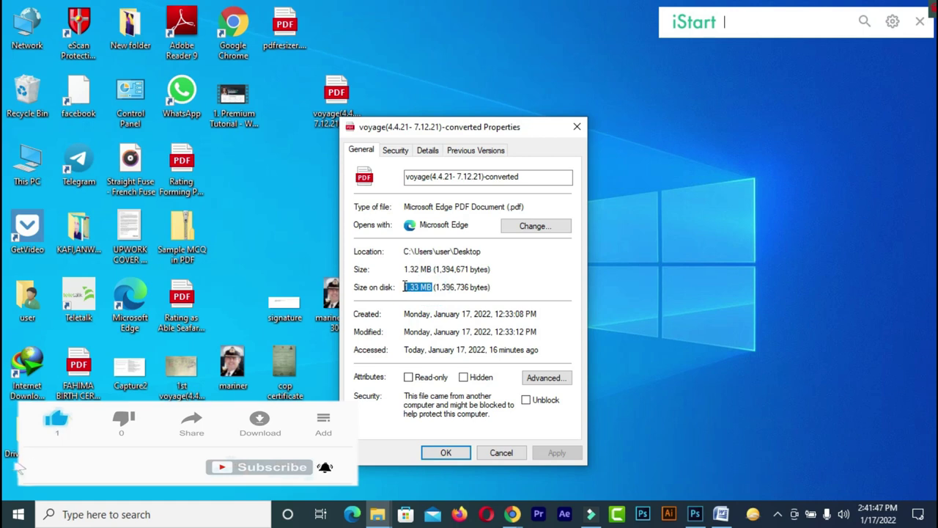
left_click_drag(509, 129, 268, 25)
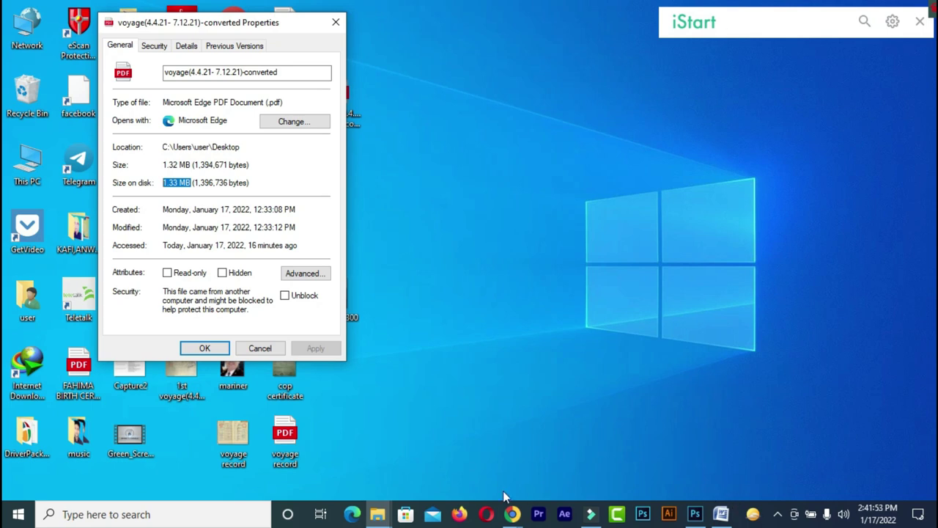
Place the Word note beside the file properties, highlight the megabyte conversion and the file size limit, and clear both windows away.
left_click(722, 514)
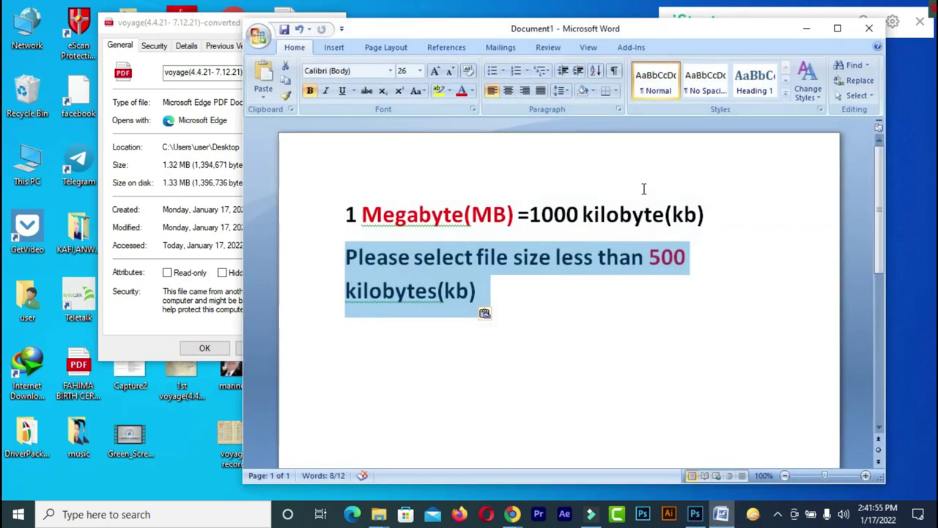
left_click_drag(619, 36, 722, 2)
left_click(892, 8)
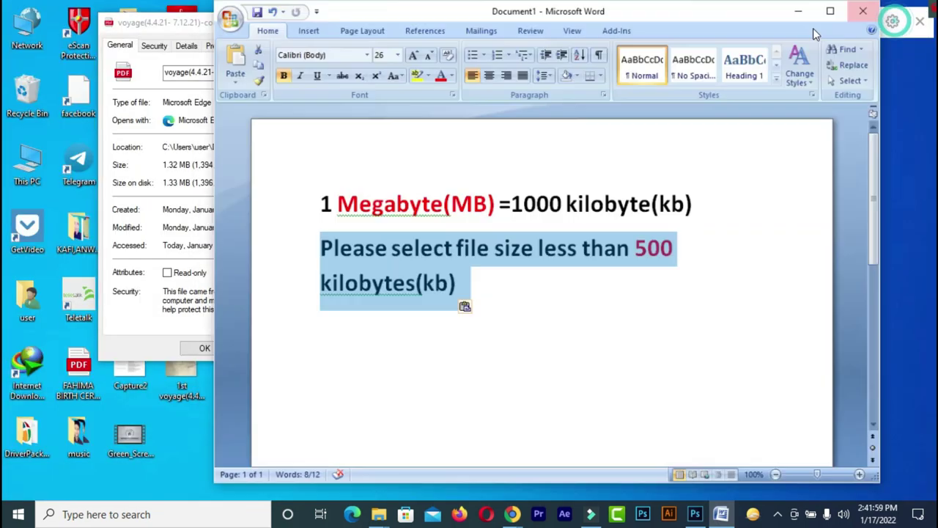
left_click_drag(682, 35, 770, 17)
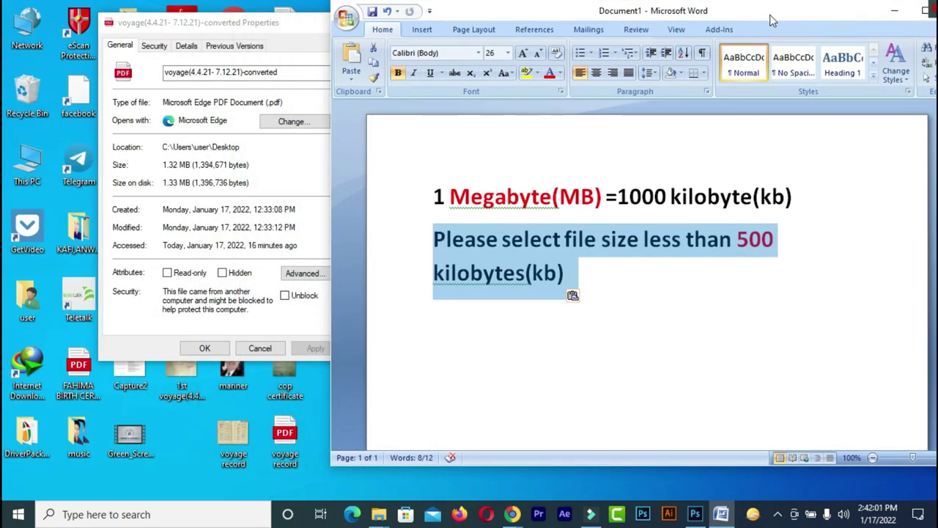
left_click_drag(438, 197, 804, 198)
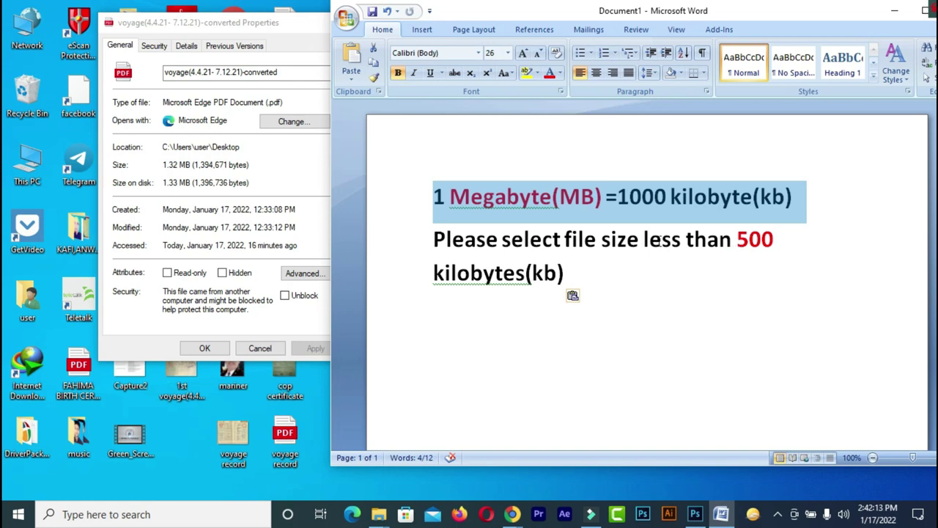
left_click_drag(644, 239, 778, 277)
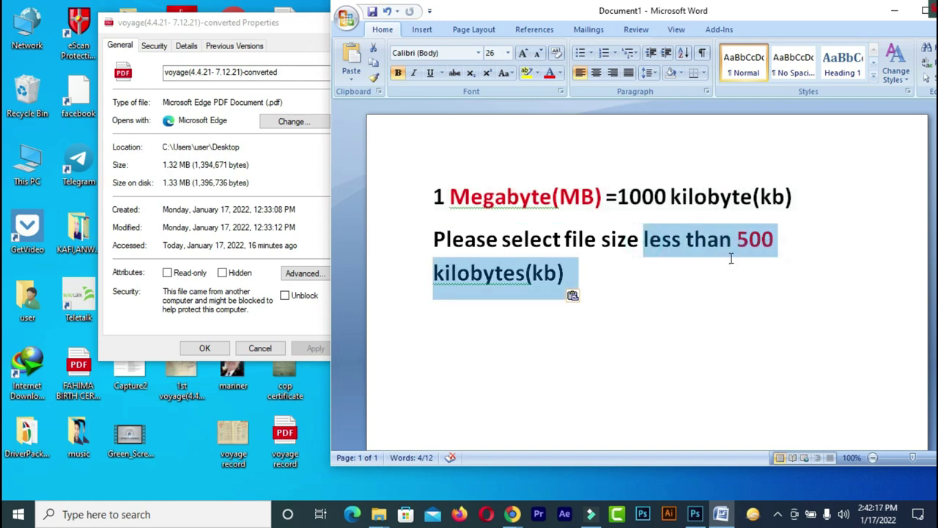
left_click(894, 10)
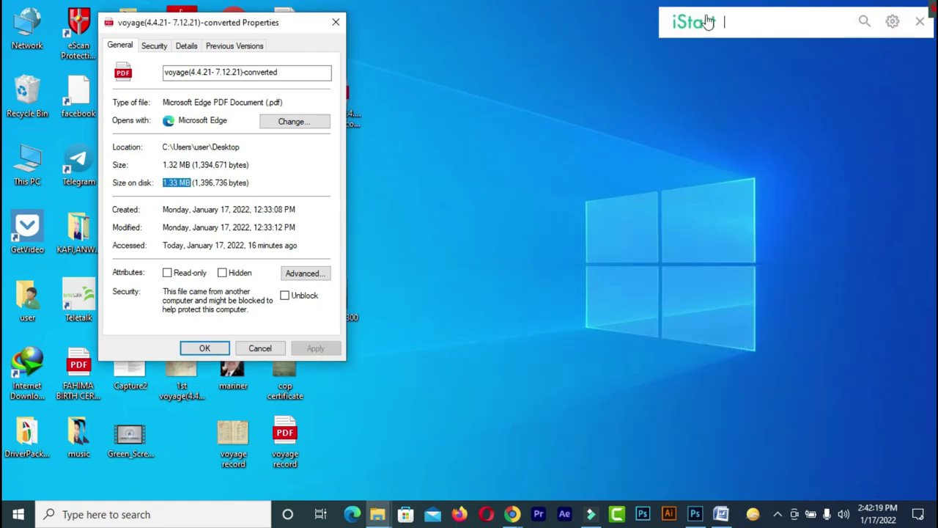
left_click(336, 22)
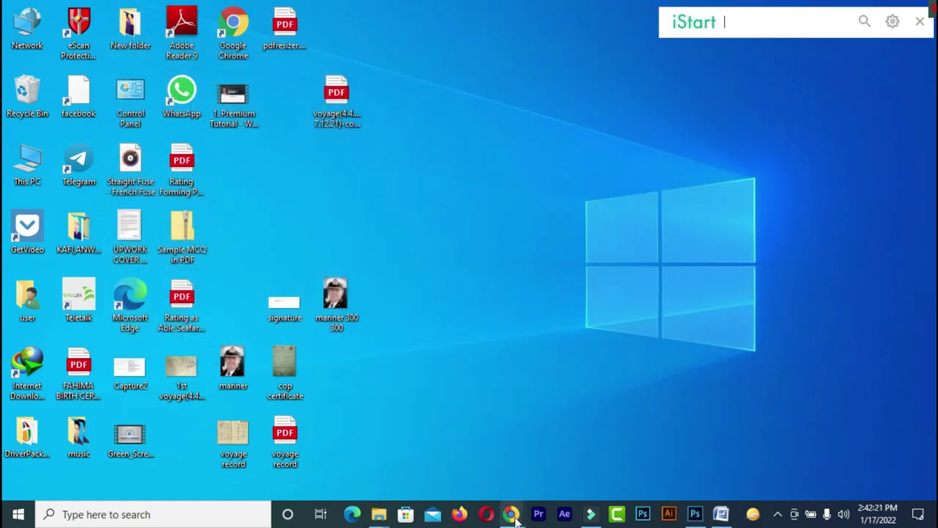
Switch to the Update Profile form in Chrome and dismiss the file size alert.
mouse_move(516, 517)
left_click(461, 465)
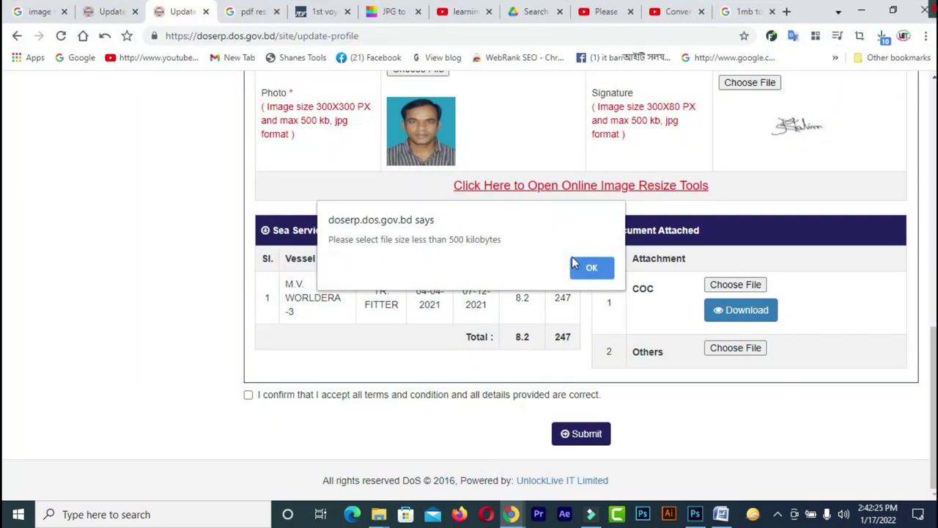
left_click(579, 268)
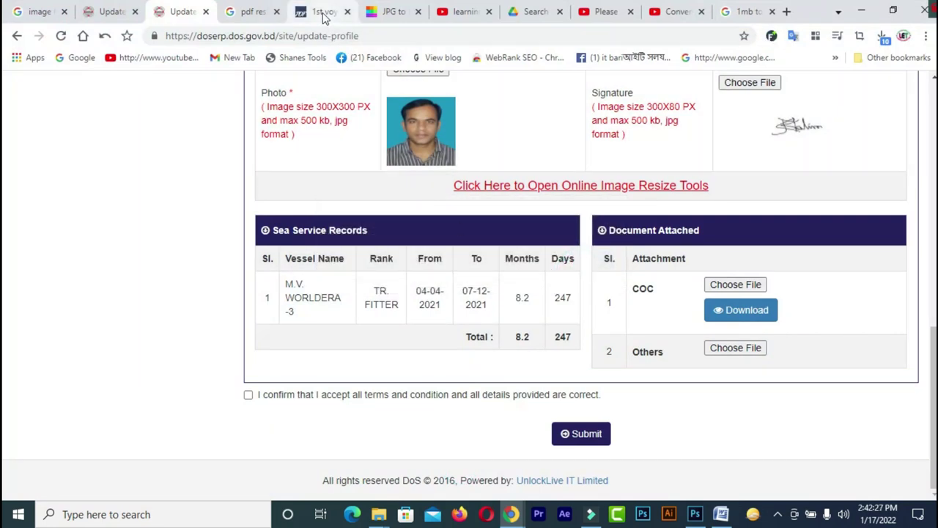
Open the PDF Resizer site in a new tab from the "pdf resize" Google results and switch to it.
left_click(323, 14)
left_click(252, 13)
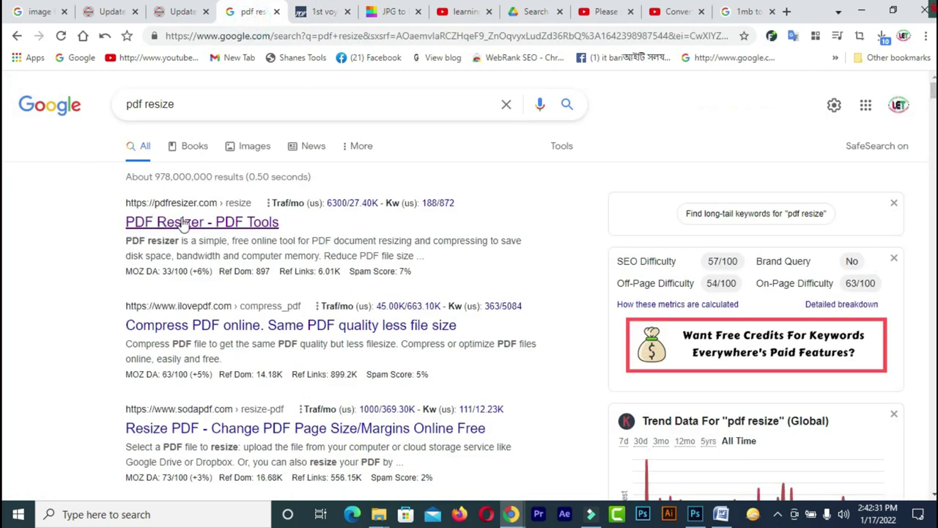
right_click(251, 225)
left_click(260, 234)
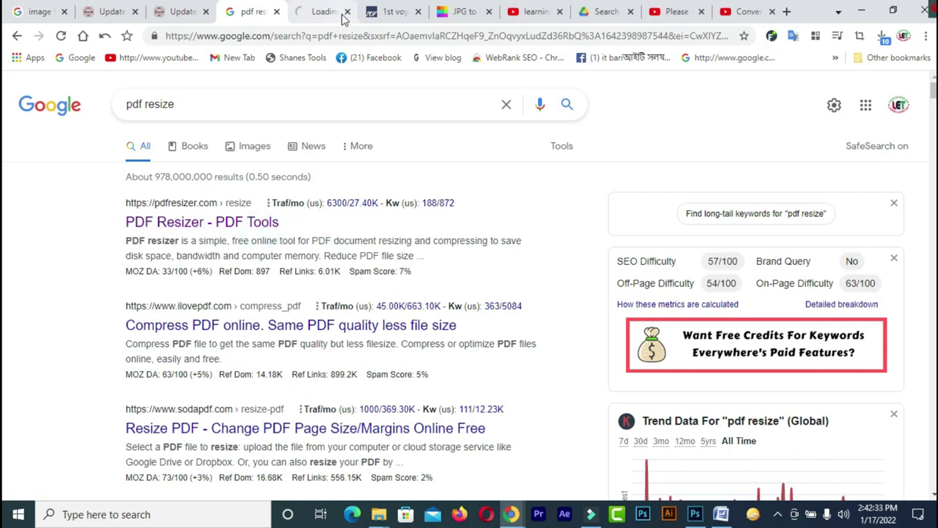
left_click(327, 13)
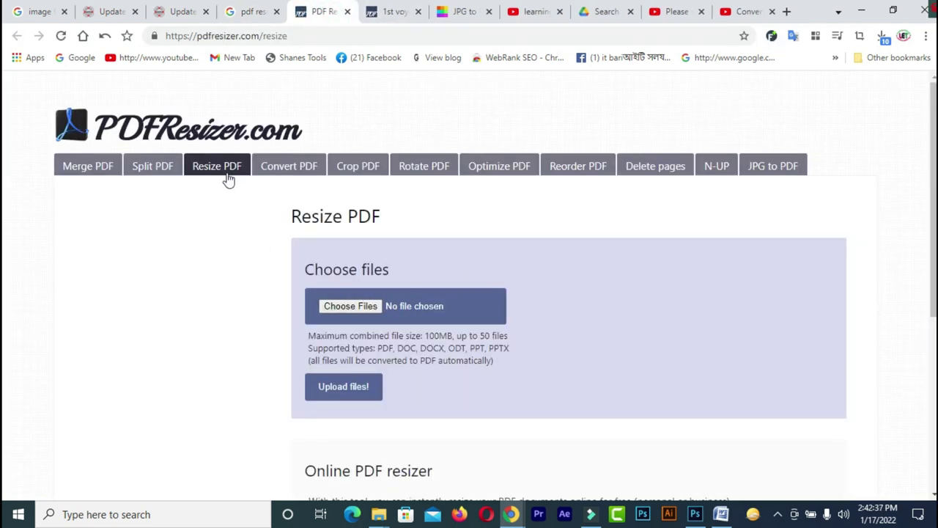
Choose the "voyage(4.4.21- 7.12.21)-converted" PDF from the Desktop as the file to resize.
left_click(347, 308)
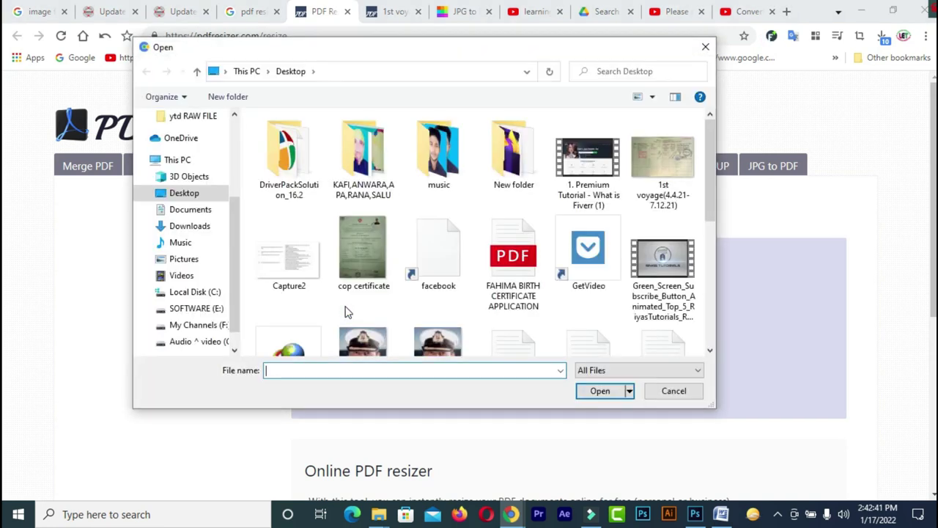
left_click_drag(711, 169, 715, 311)
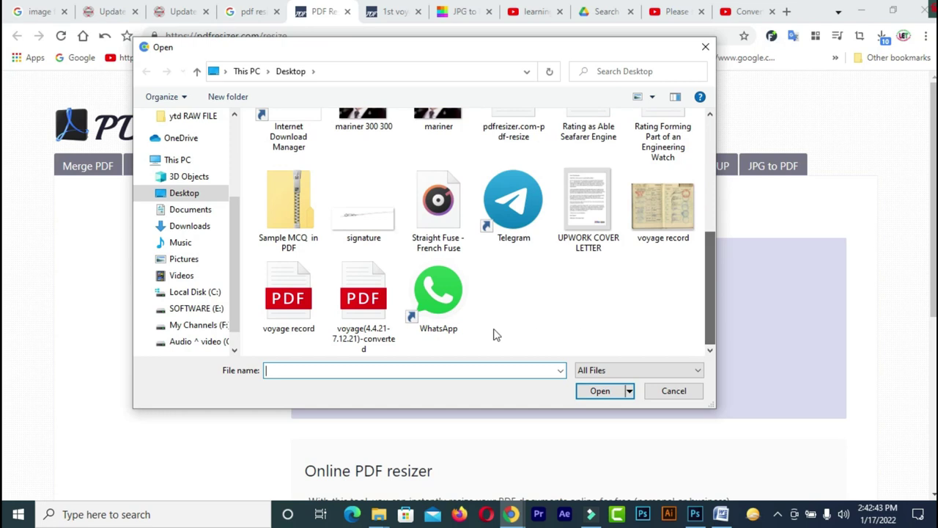
left_click(370, 317)
left_click(601, 391)
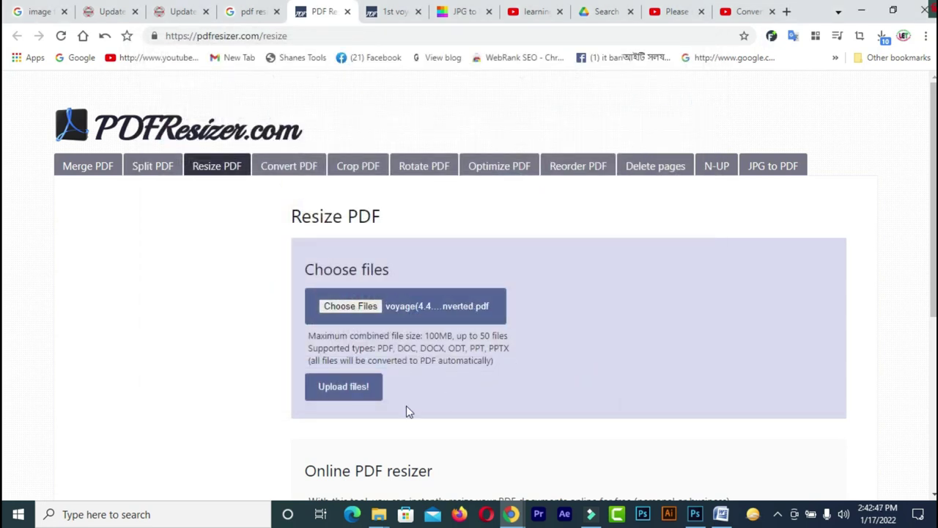
Upload the chosen voyage PDF and resize it at low 72dpi resolution with the paper size kept unchanged.
left_click(338, 392)
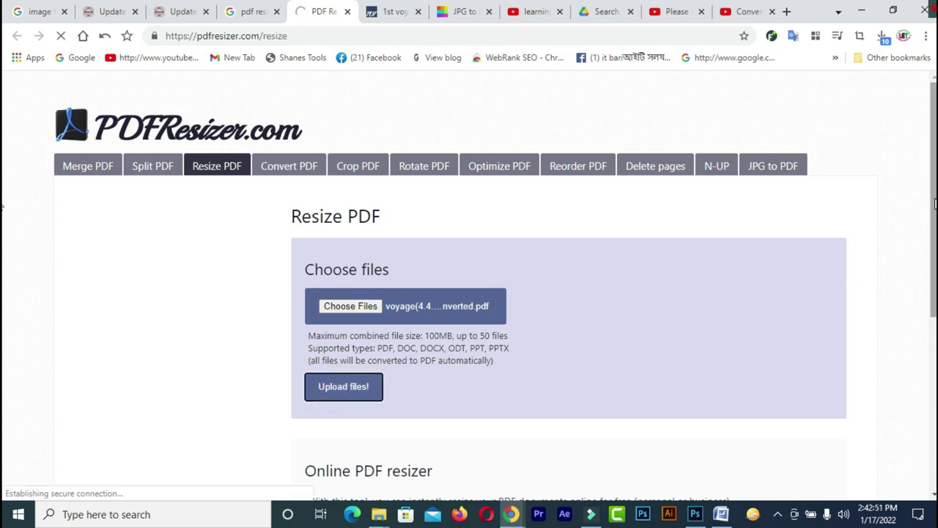
scroll(931, 216, "down", 2)
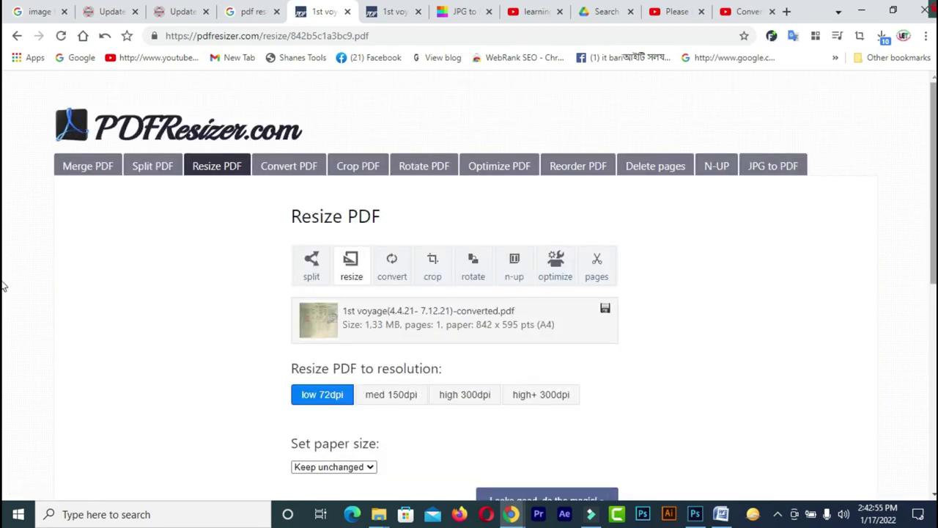
scroll(920, 343, "down", 3)
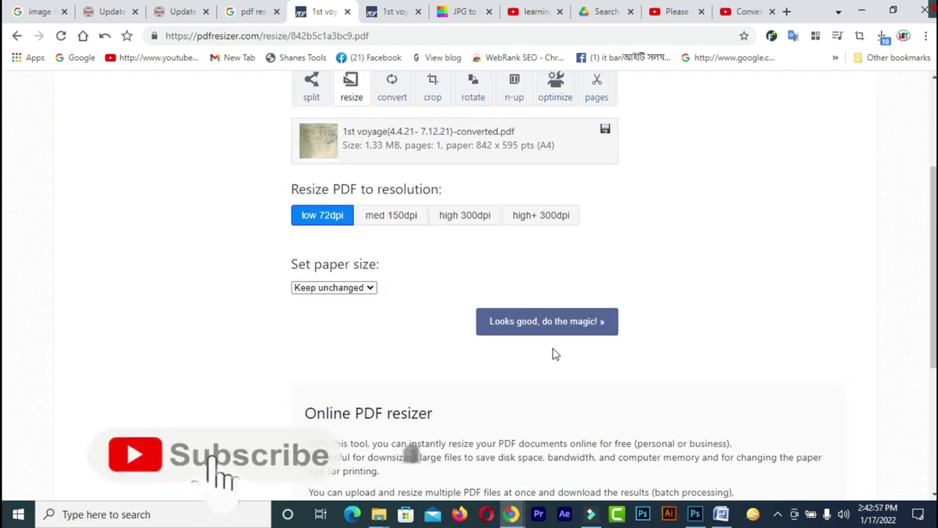
left_click(560, 332)
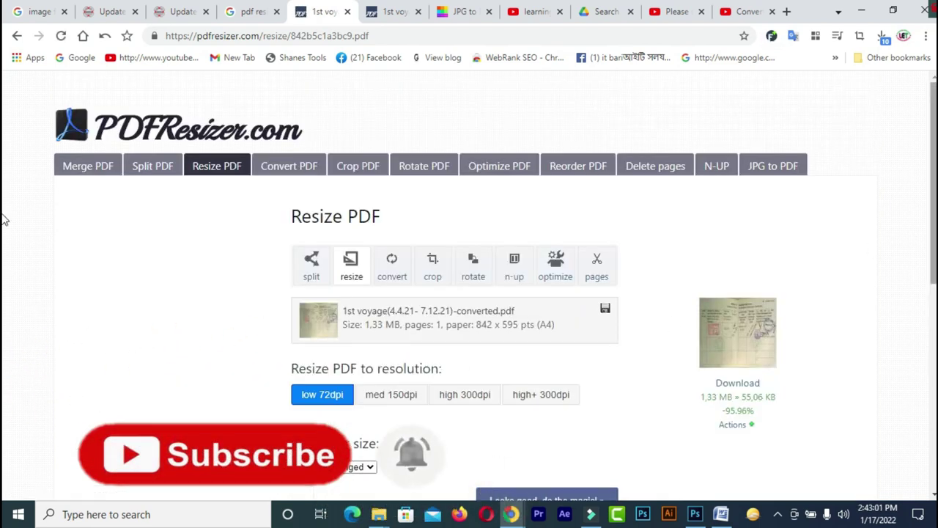
Download the resized PDF and save it to the Desktop as "pdfresizer.com-pdf-resize (1).pdf".
left_click_drag(930, 220, 930, 287)
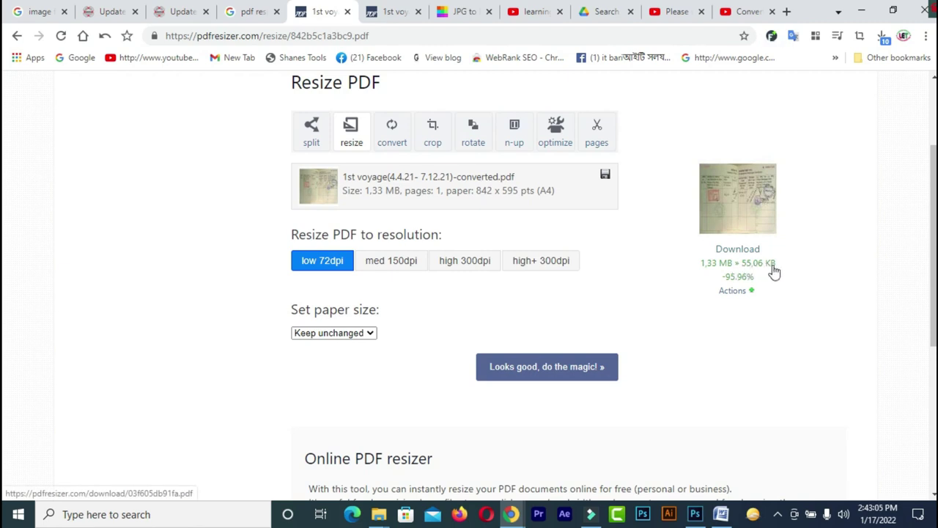
left_click(743, 251)
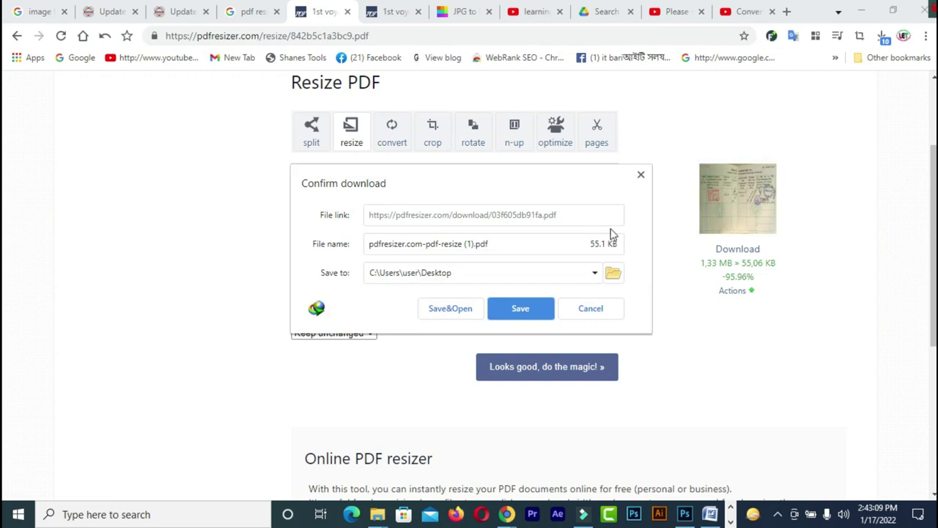
left_click(592, 242)
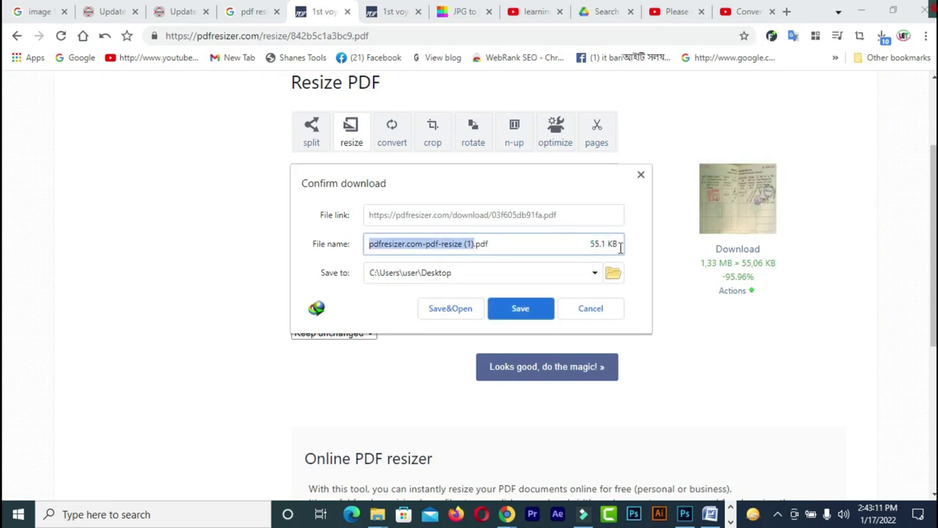
left_click(516, 308)
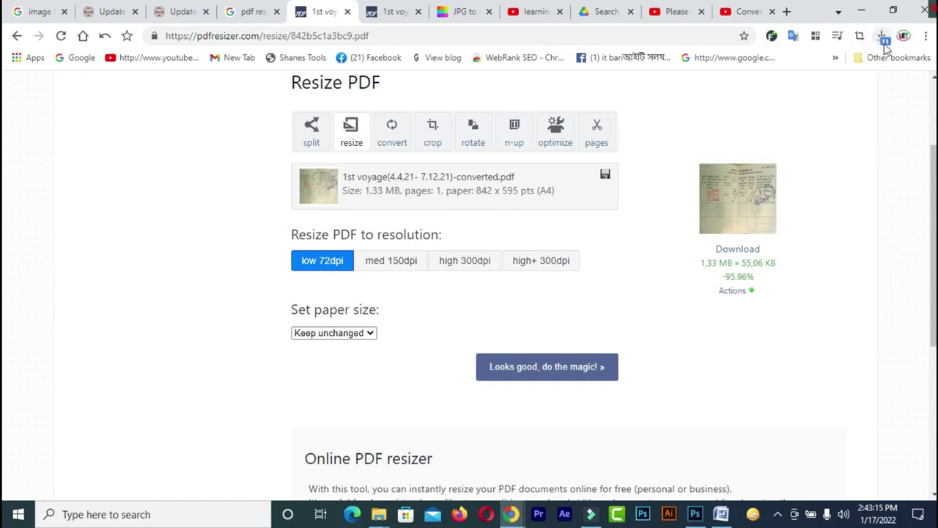
Set the "pdfresizer.com-pdf-resize" PDF apart on the desktop, then open its properties and highlight its file size.
left_click(862, 10)
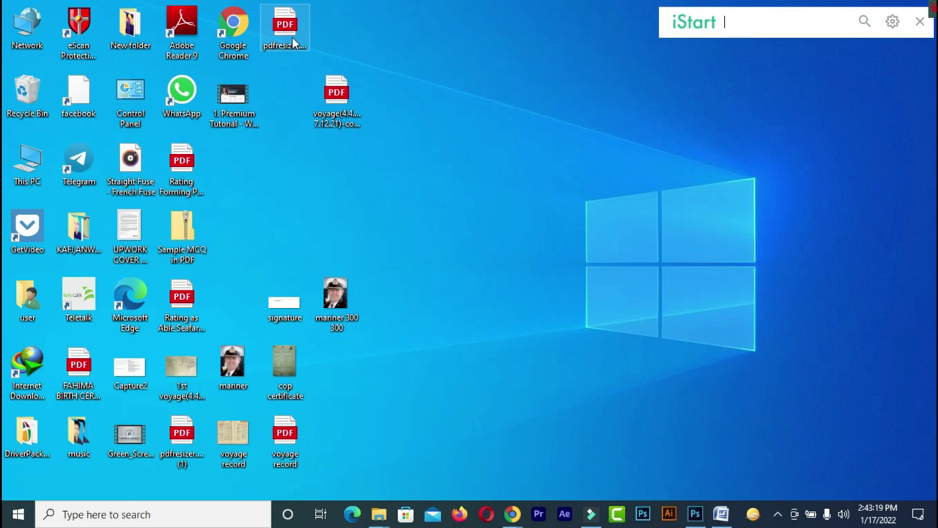
left_click_drag(292, 40, 456, 190)
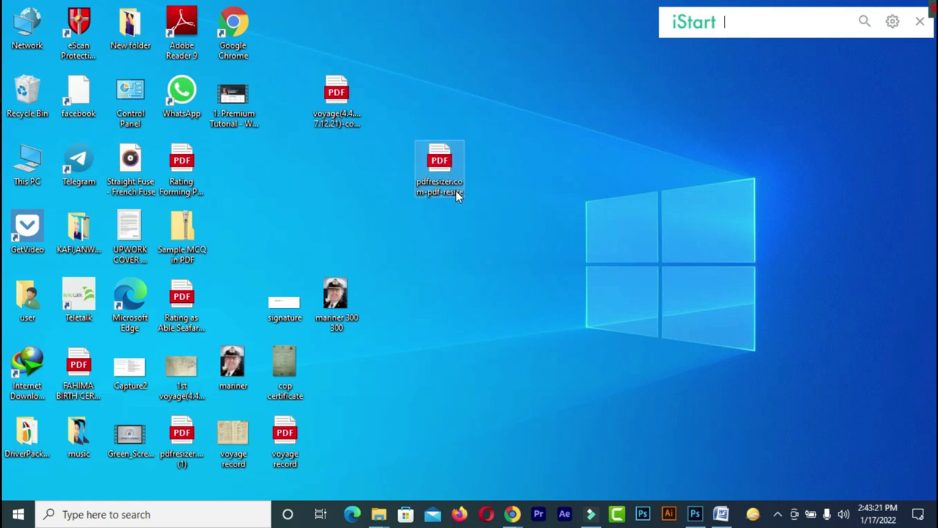
right_click(456, 191)
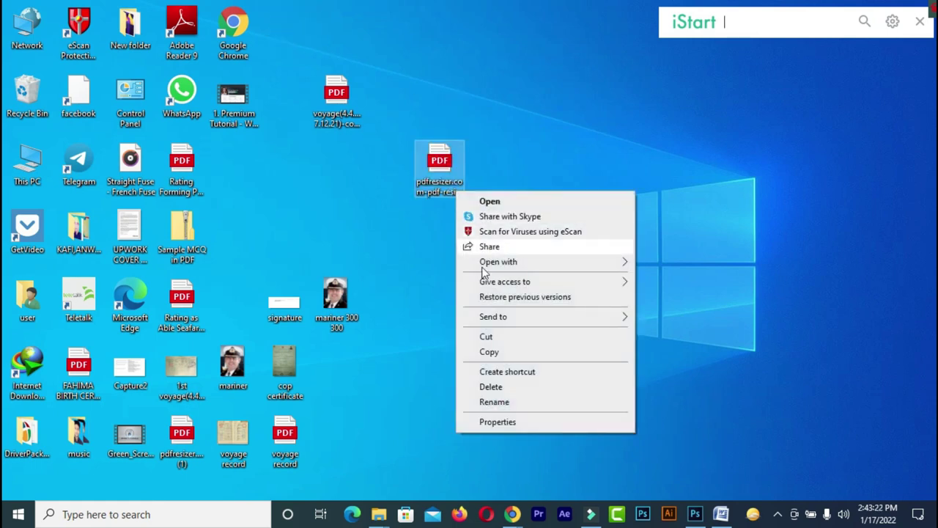
left_click(514, 422)
left_click_drag(553, 161, 576, 43)
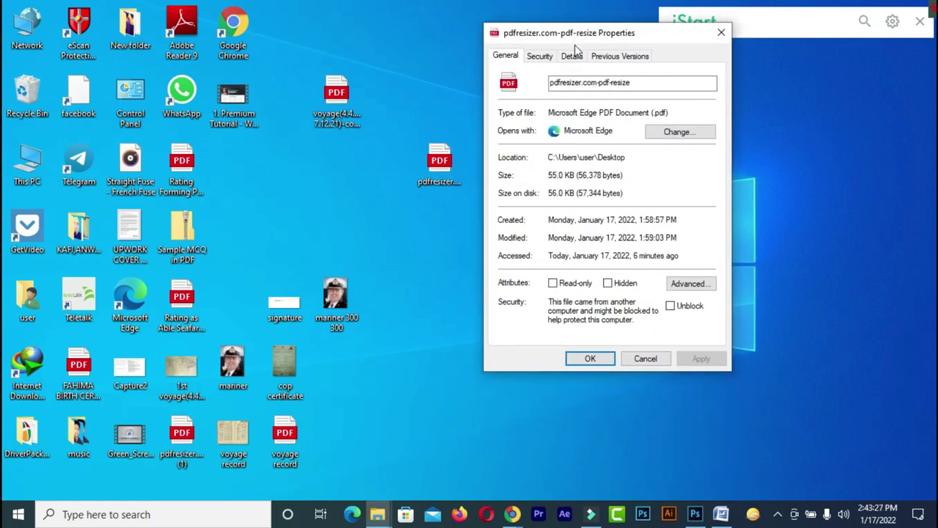
left_click_drag(549, 176, 562, 176)
Compare with the file size in the properties of the "voyage(4.4.21- 7.12.21)-converted" PDF, and close both properties windows.
left_click(322, 100)
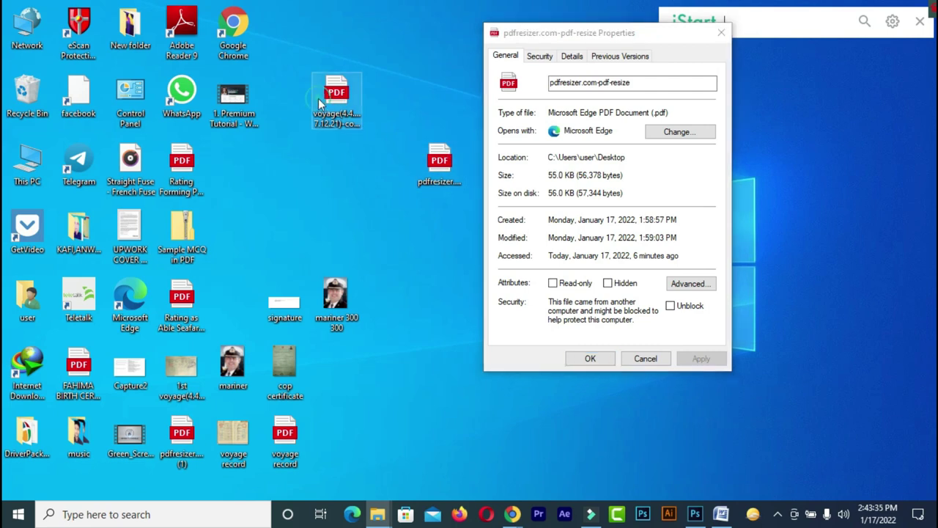
right_click(327, 98)
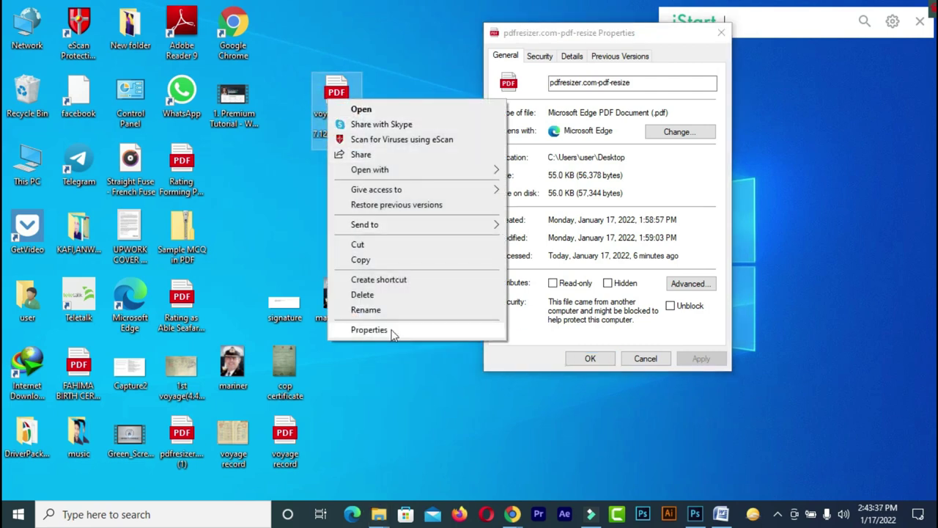
left_click(392, 330)
left_click_drag(470, 108, 194, 29)
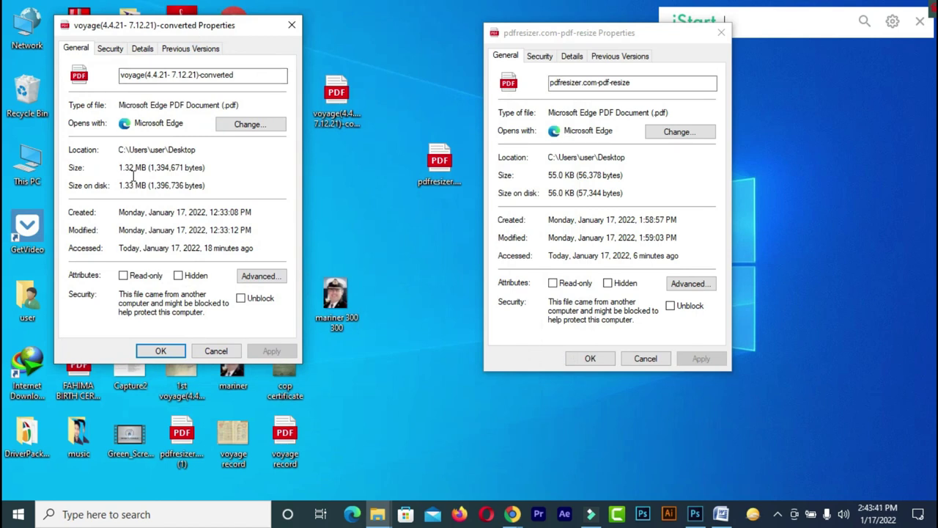
left_click_drag(119, 167, 135, 166)
left_click(292, 25)
left_click(721, 34)
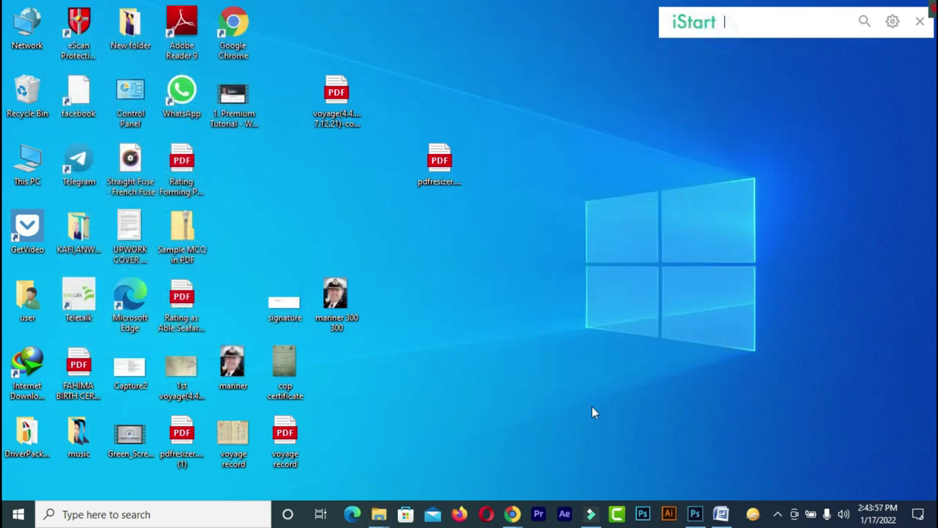
Switch to the Update Profile form in Chrome and pick "pdfresizer.com-pdf-resize" from the Desktop for the Others attachment.
mouse_move(520, 513)
left_click(472, 451)
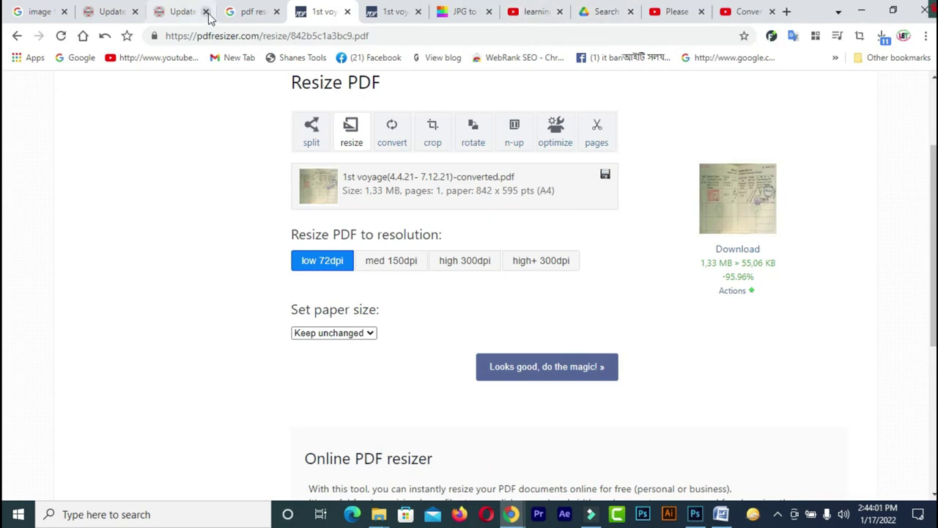
left_click(180, 13)
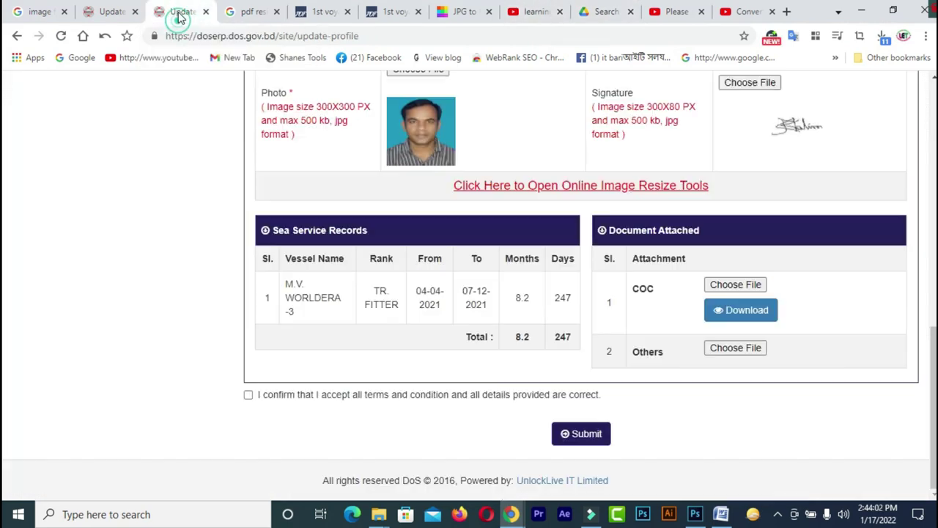
left_click(748, 349)
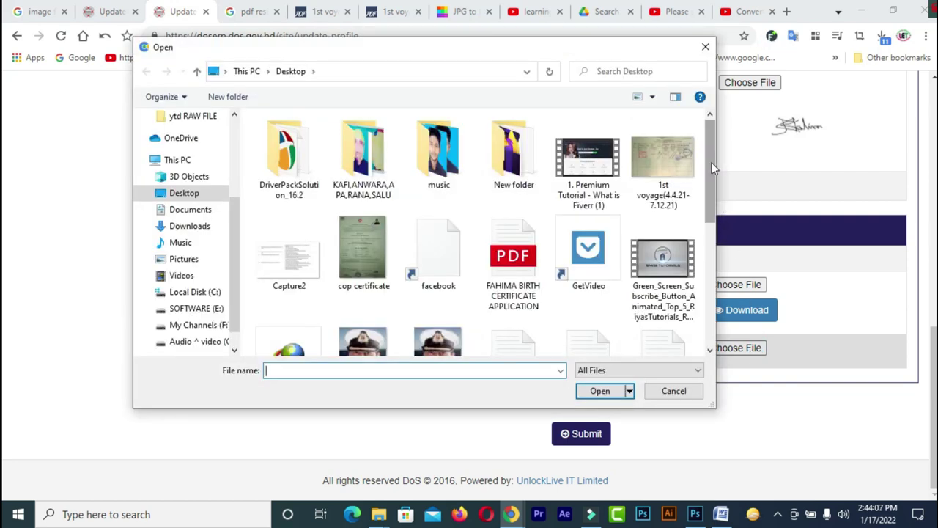
left_click_drag(709, 158, 718, 281)
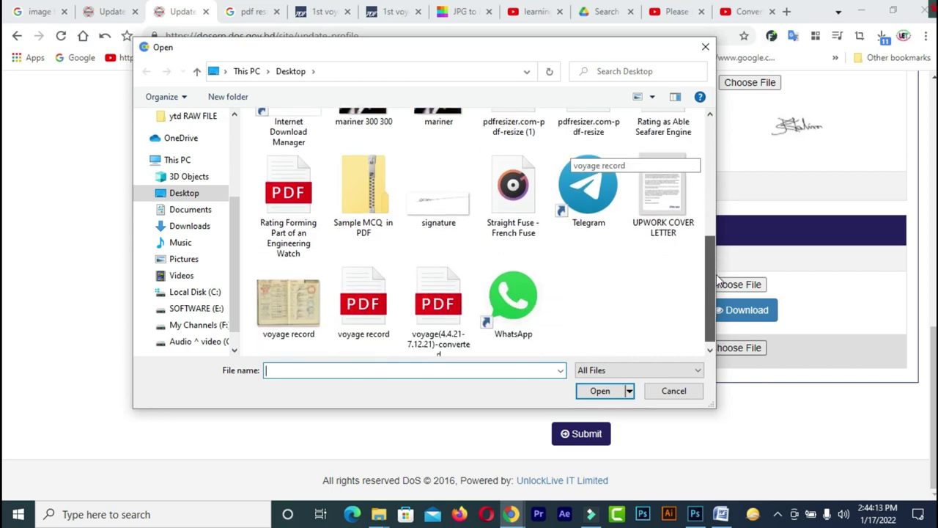
left_click_drag(718, 282, 712, 231)
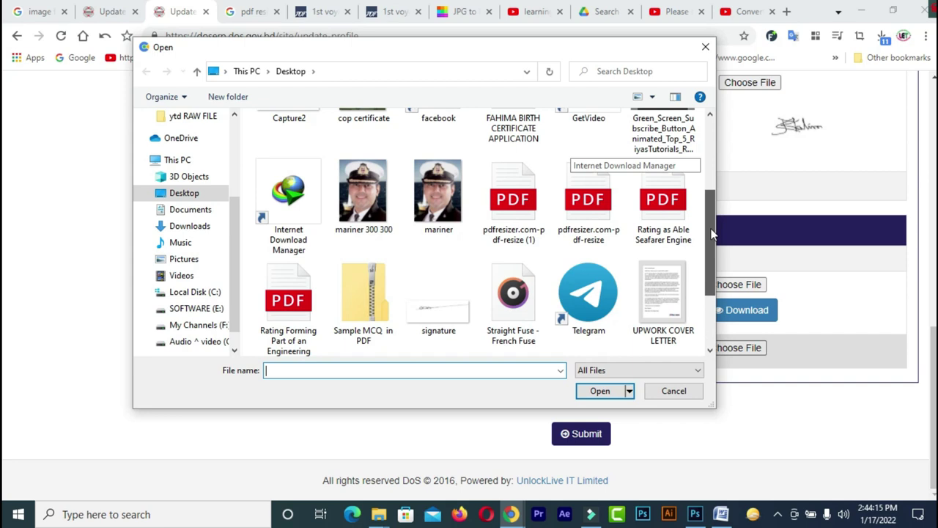
left_click(595, 226)
left_click(595, 226)
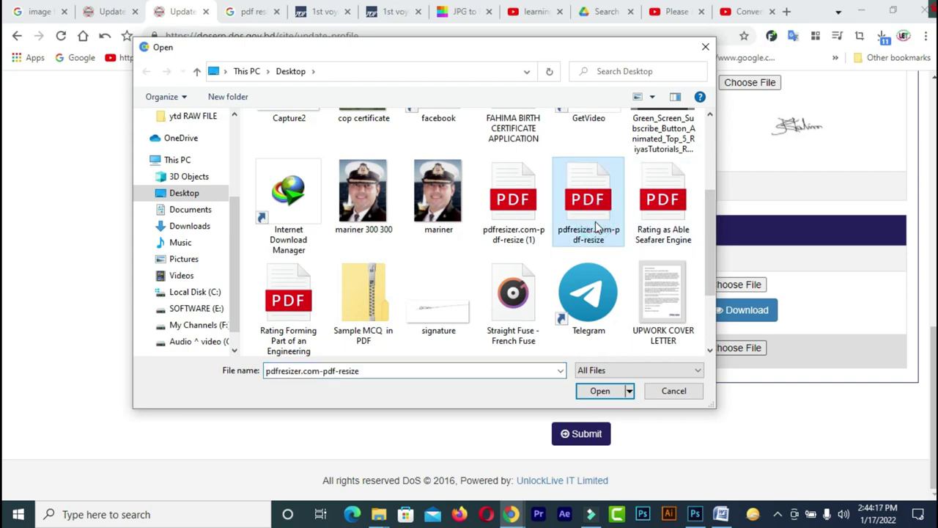
Check the size of the picked PDF in its properties, and attach it to the form as Others.
right_click(595, 222)
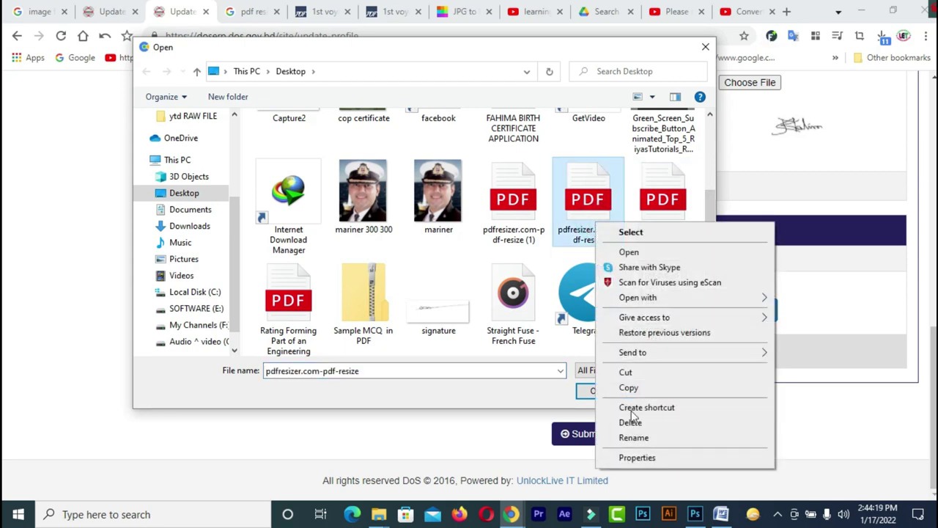
left_click(643, 459)
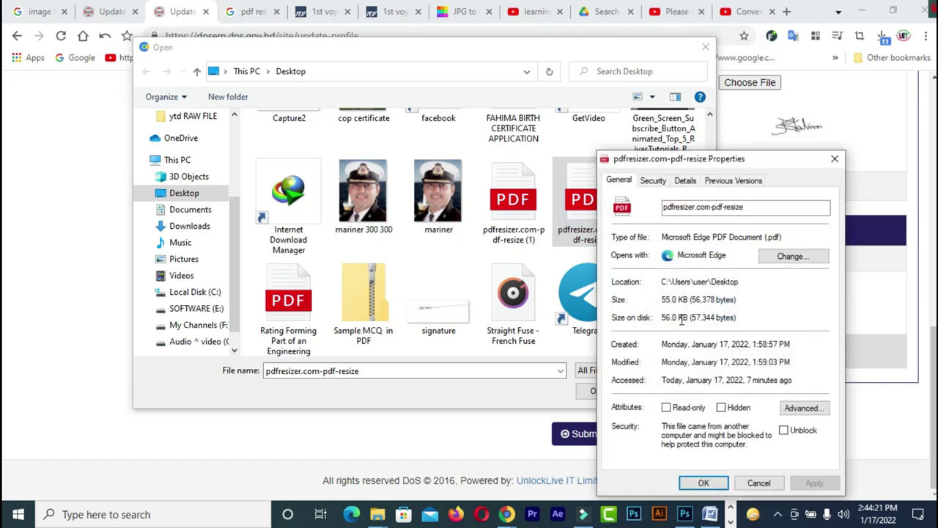
left_click_drag(679, 317, 660, 316)
left_click(668, 296)
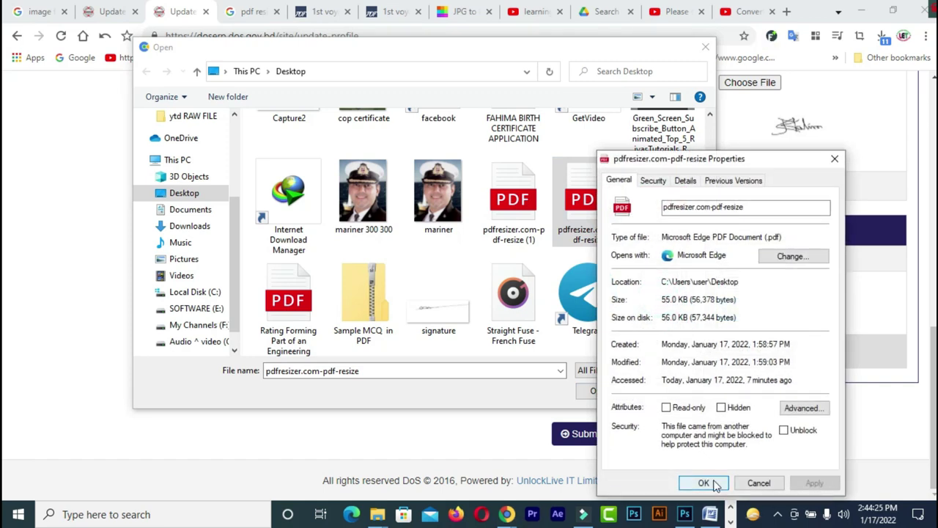
left_click(834, 159)
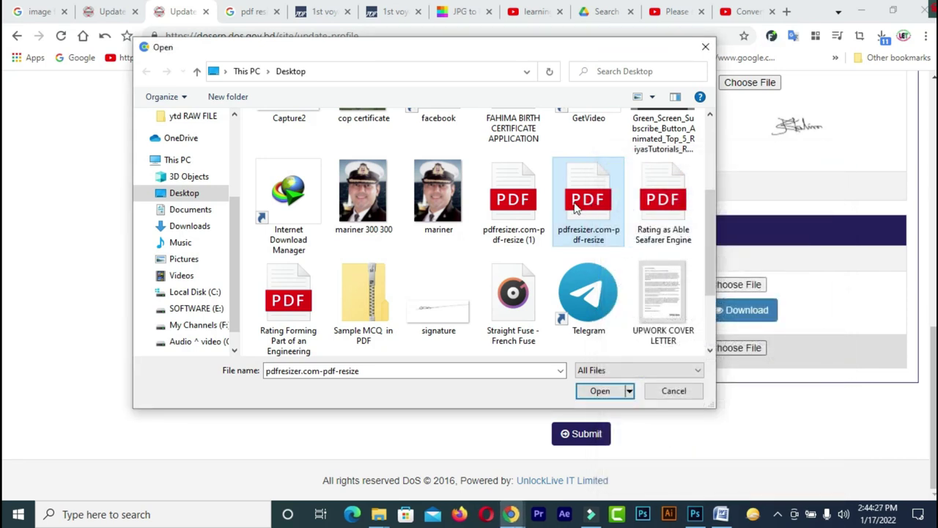
left_click(601, 392)
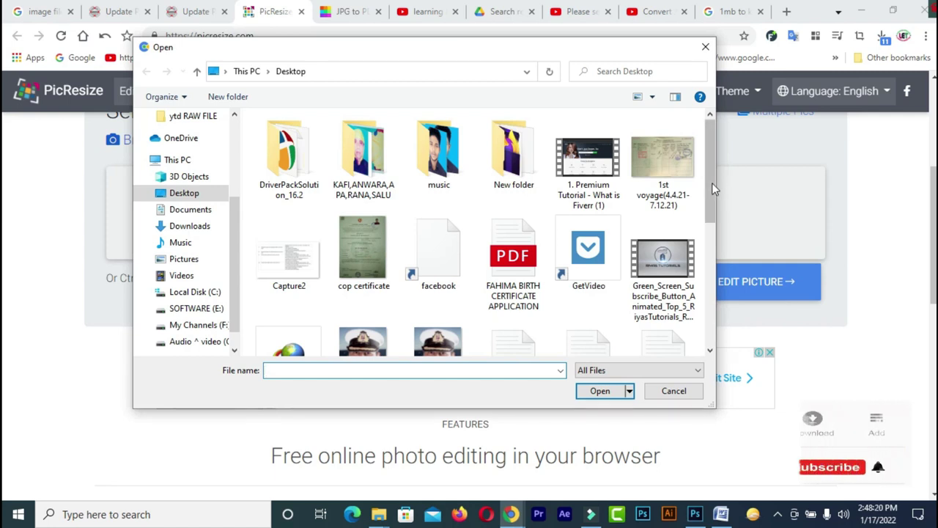
Choose the "mariner" image from the Desktop in PicResize and continue to picture editing.
left_click_drag(711, 182, 708, 249)
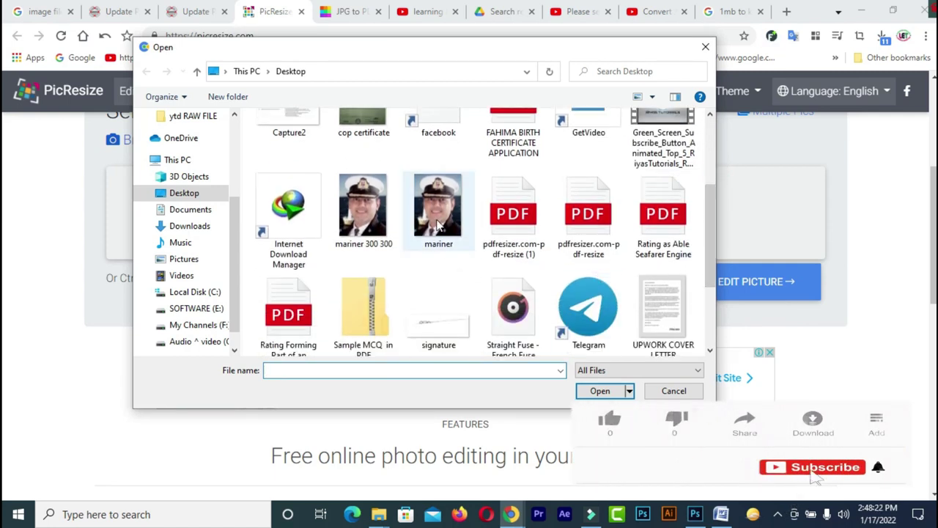
left_click(445, 220)
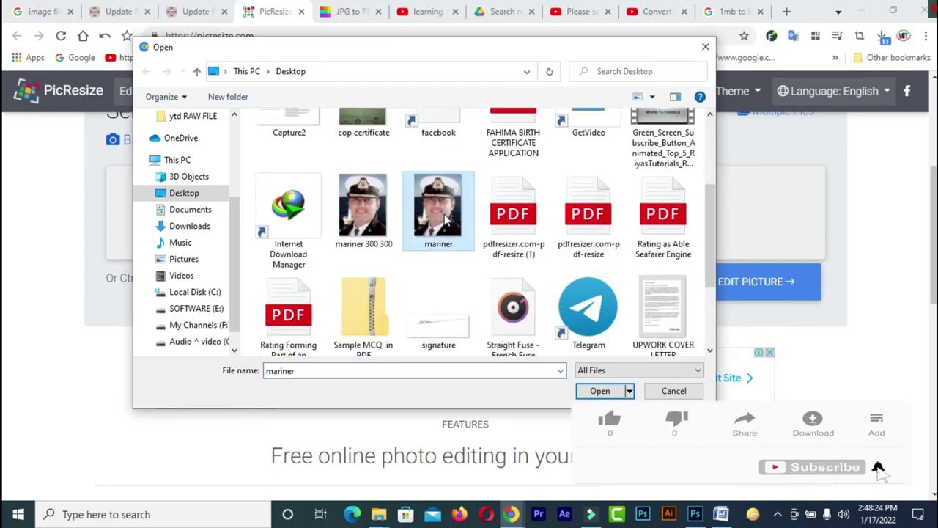
left_click(599, 391)
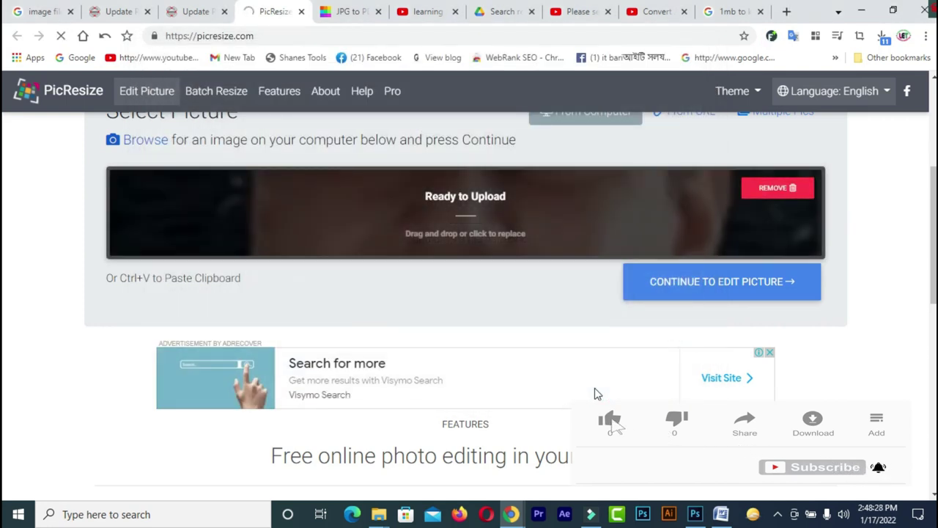
left_click(799, 282)
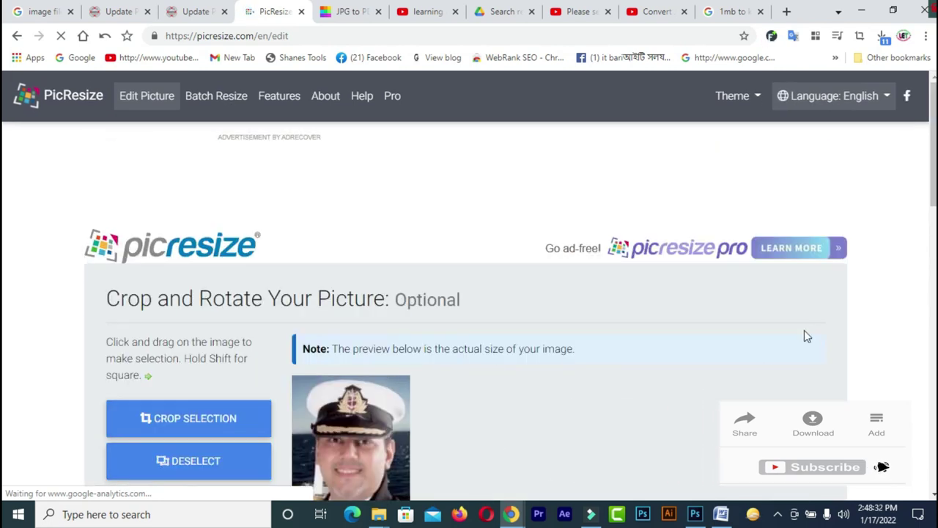
Review PicResize's Save As options, highlight the photo size requirement on the Update Profile form, and return to the JPG Max Filesize setting.
left_click_drag(935, 198, 931, 408)
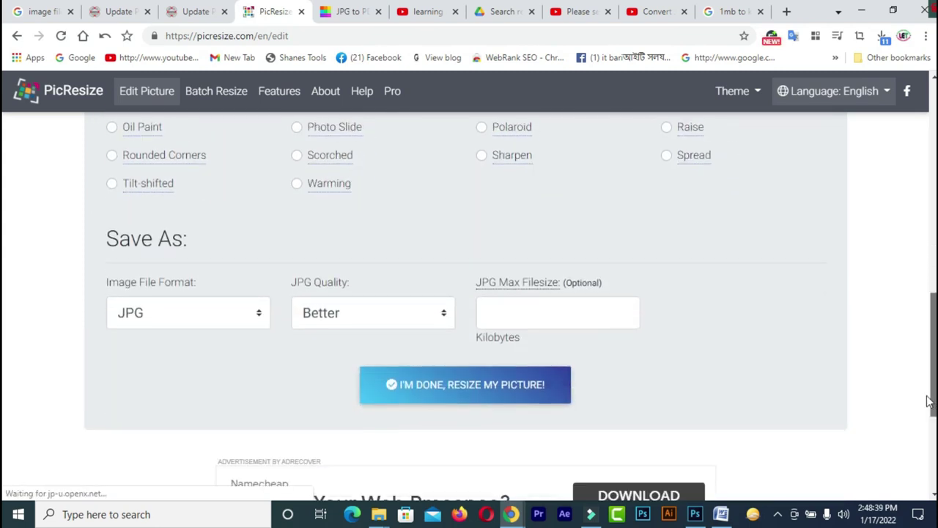
left_click(188, 15)
left_click_drag(317, 105, 354, 112)
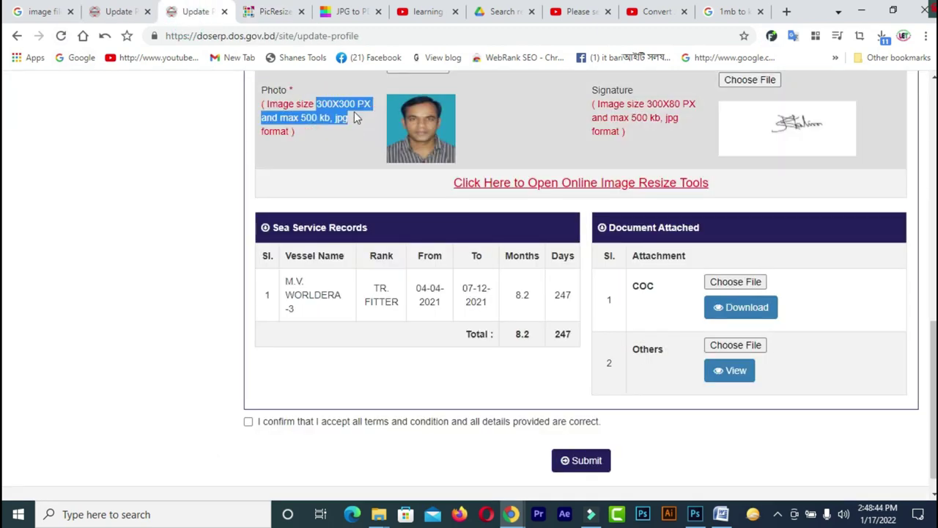
key("ctrl+Tab")
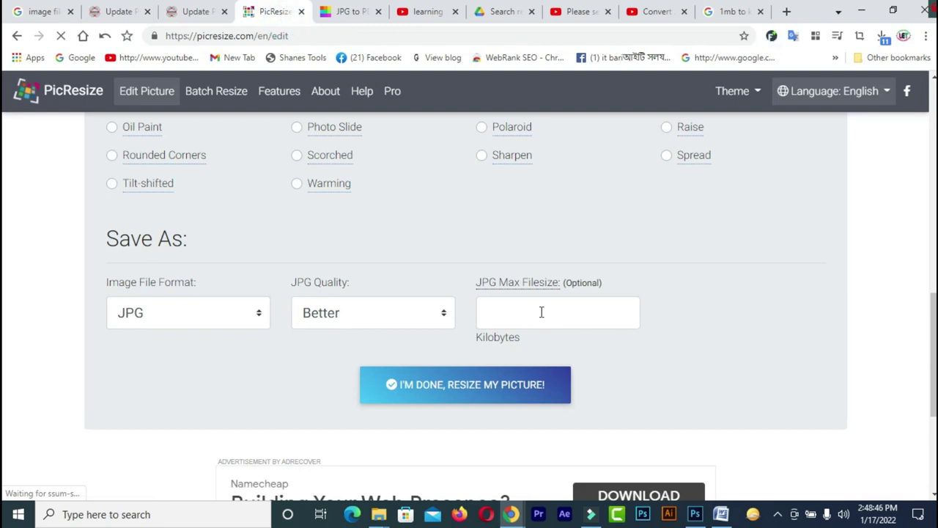
mouse_move(491, 284)
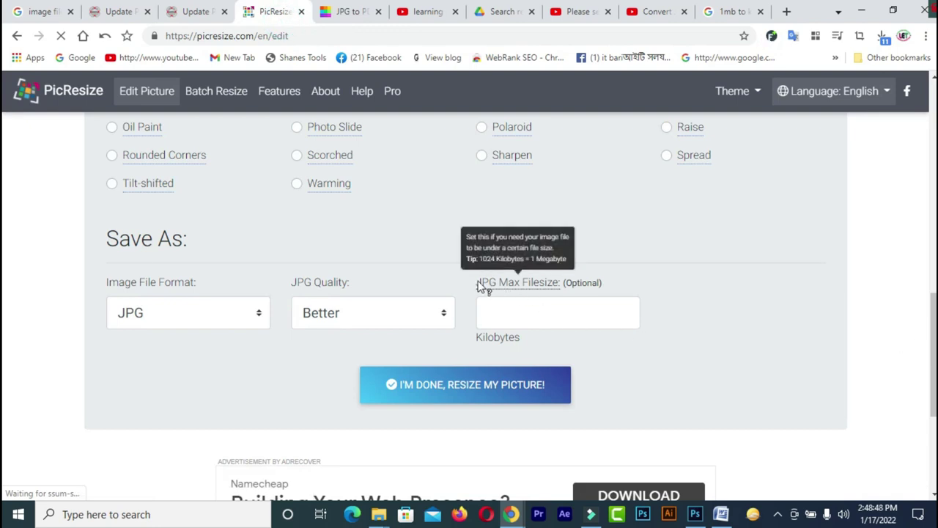
Set the JPG Max Filesize to 300 and highlight its Kilobytes unit.
left_click(536, 314)
left_click(513, 348)
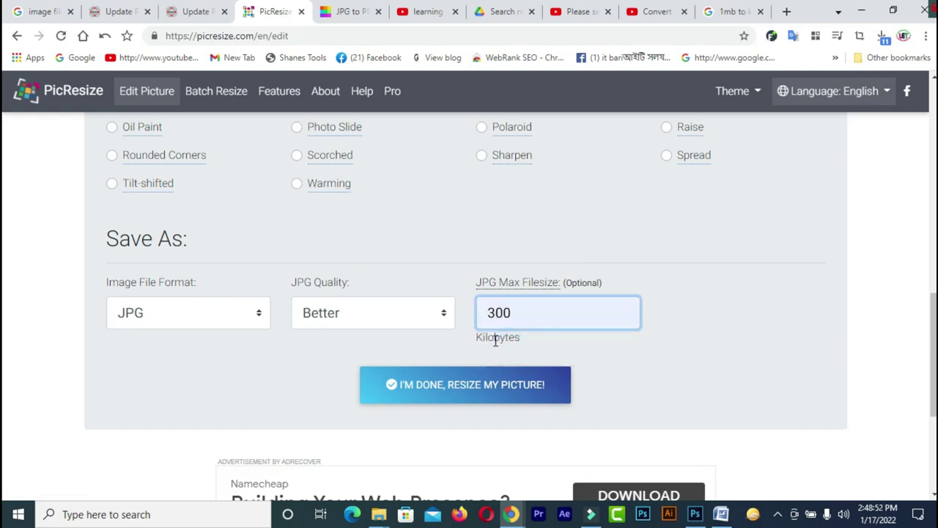
left_click_drag(477, 341, 506, 338)
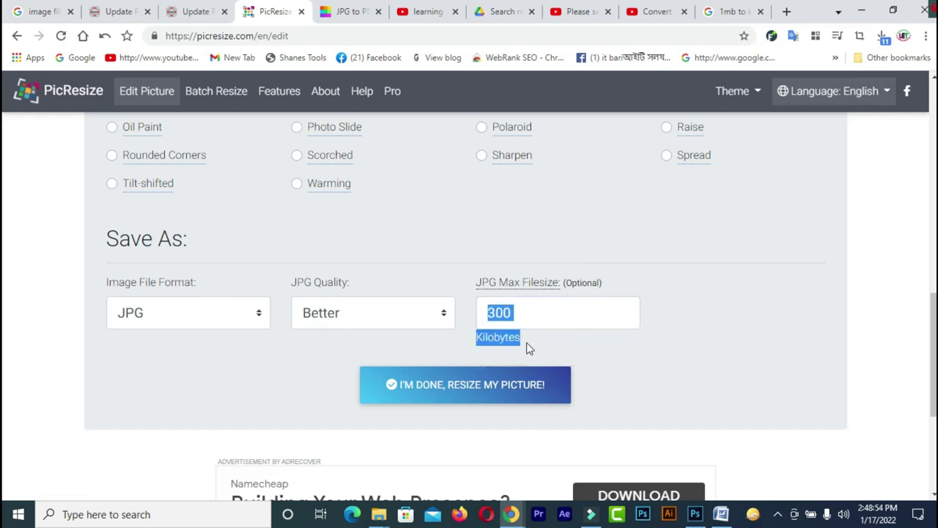
left_click(560, 283)
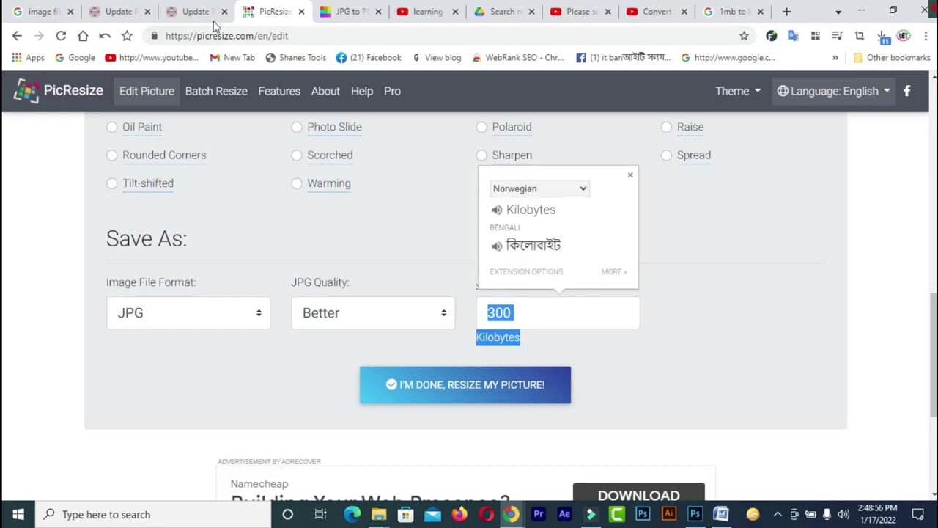
Recheck the photo size requirement on the Update Profile form, close its translation popup, and return to PicResize.
left_click(183, 13)
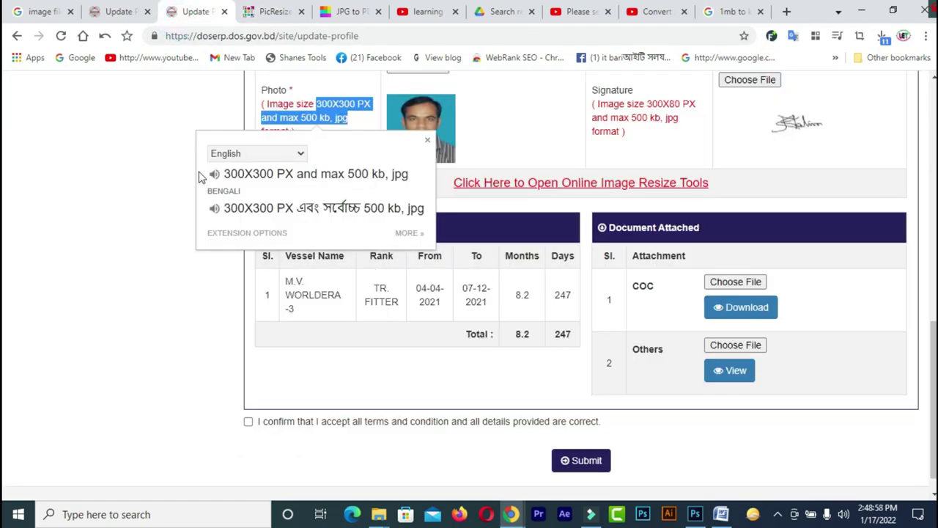
left_click(296, 154)
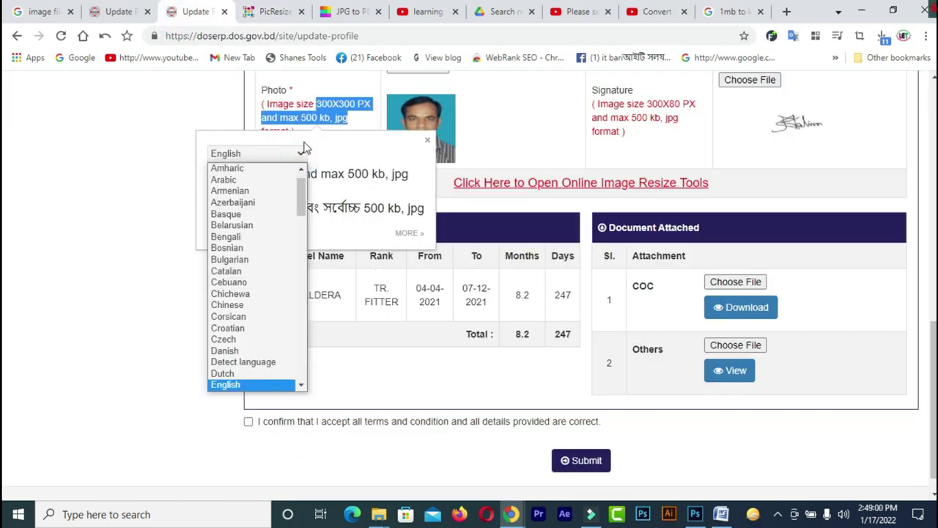
left_click(429, 144)
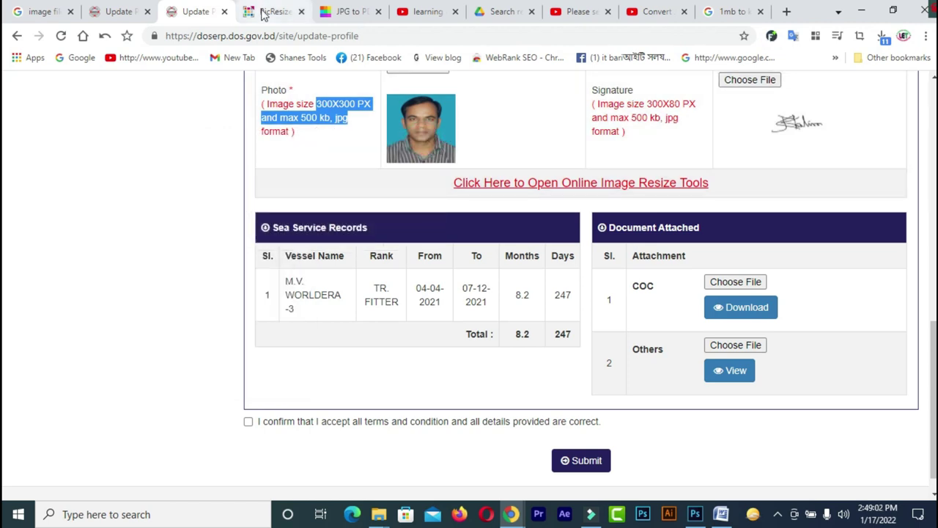
left_click(265, 12)
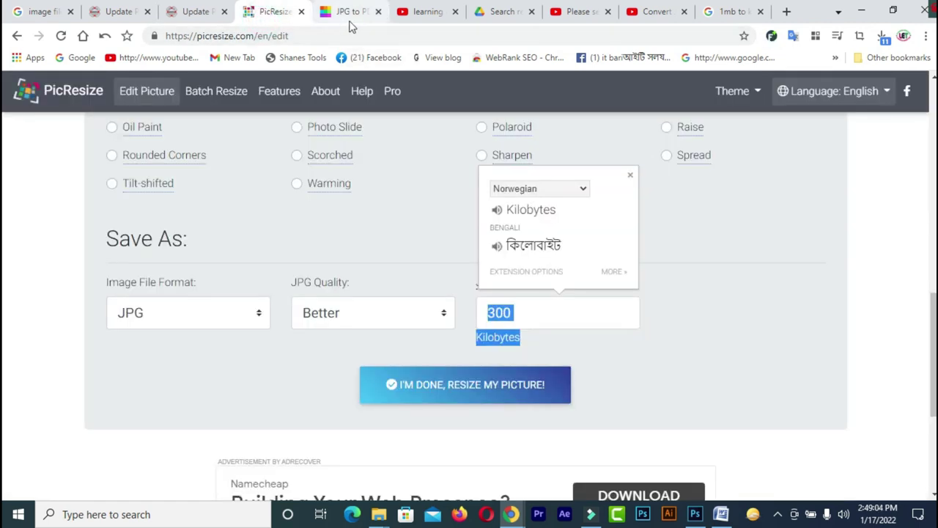
Resize the picture in PicResize and save it to the Desktop as rsz_mariner.jpg.
left_click(461, 393)
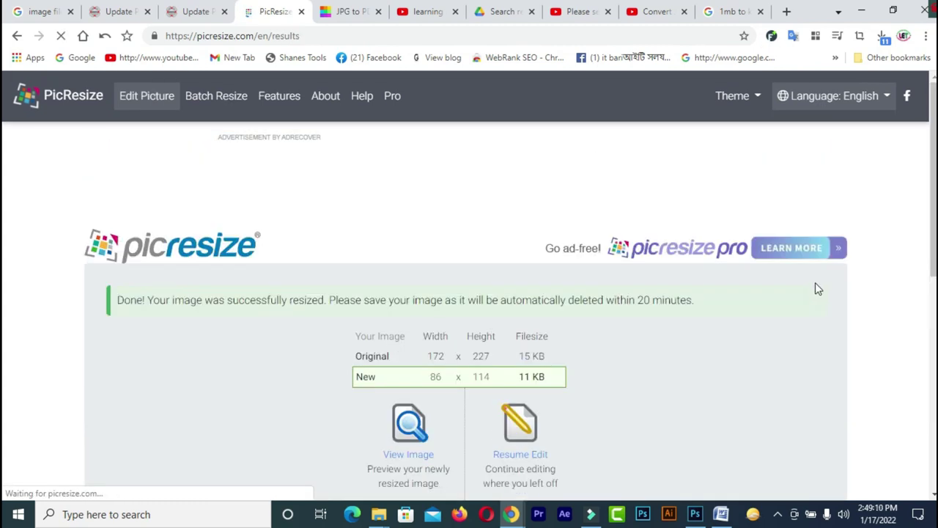
scroll(1, 242, "down", 1)
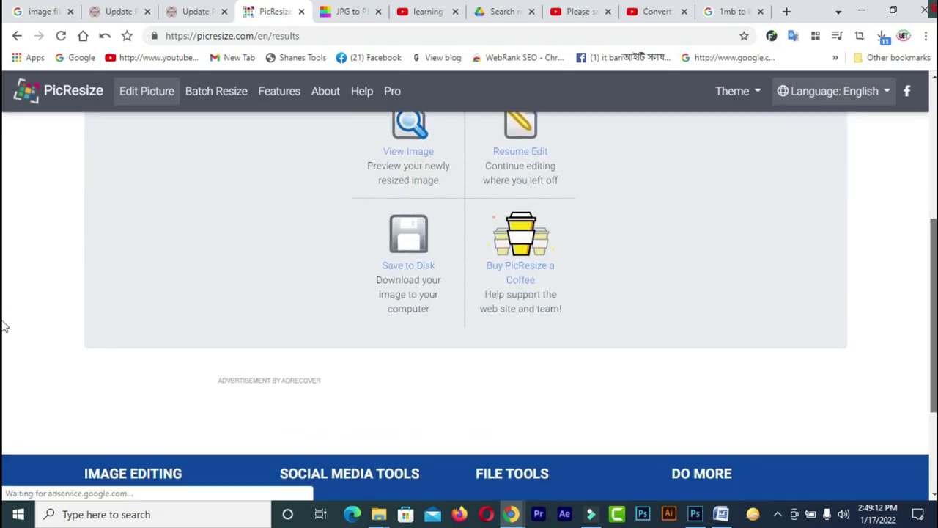
left_click(409, 267)
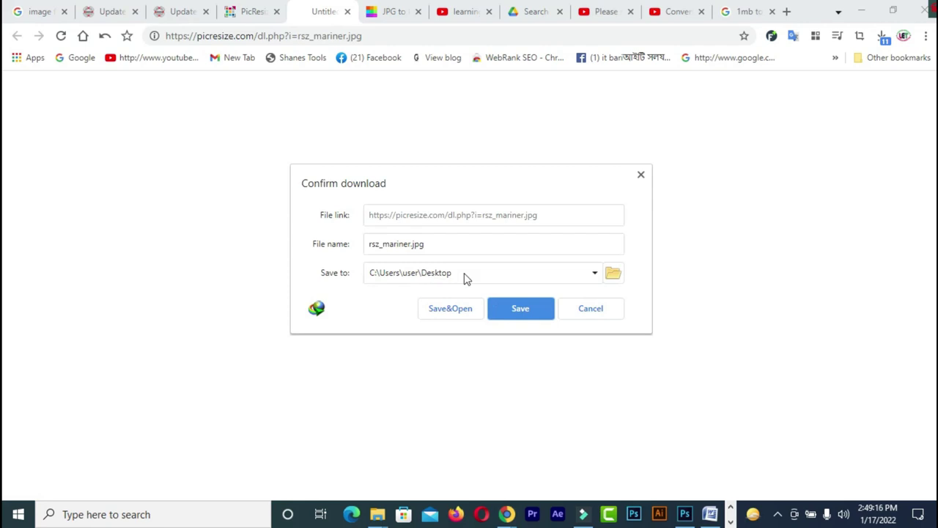
left_click(521, 310)
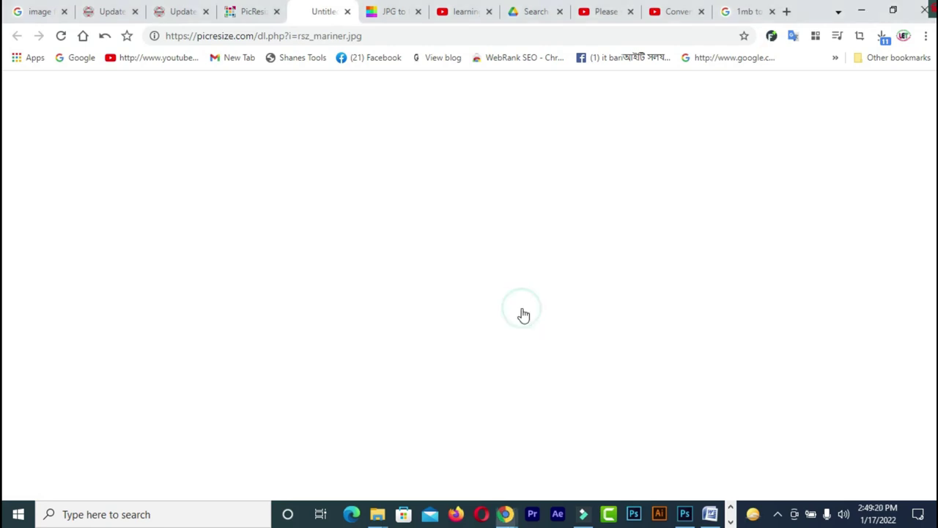
scroll(2, 308, "up", 3)
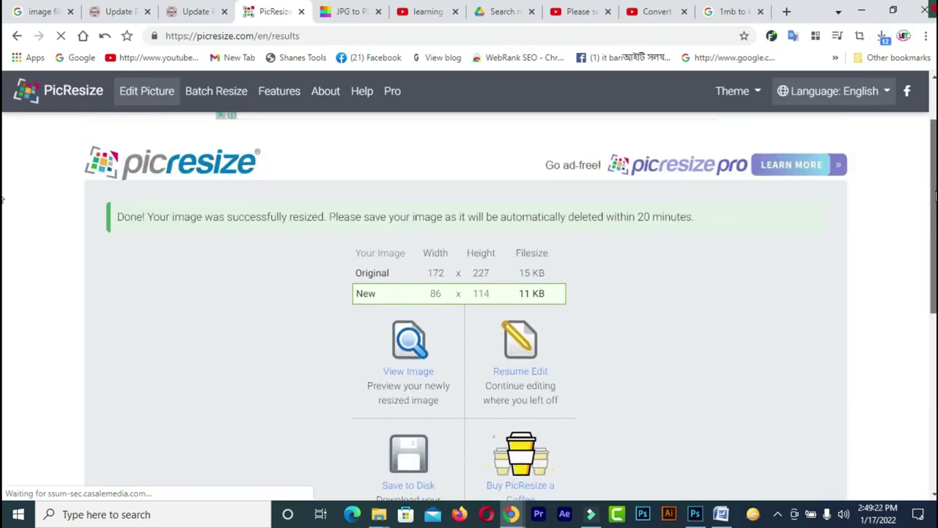
Show the Desktop and check the file size of the "rsz_mariner" image in its properties.
left_click(863, 14)
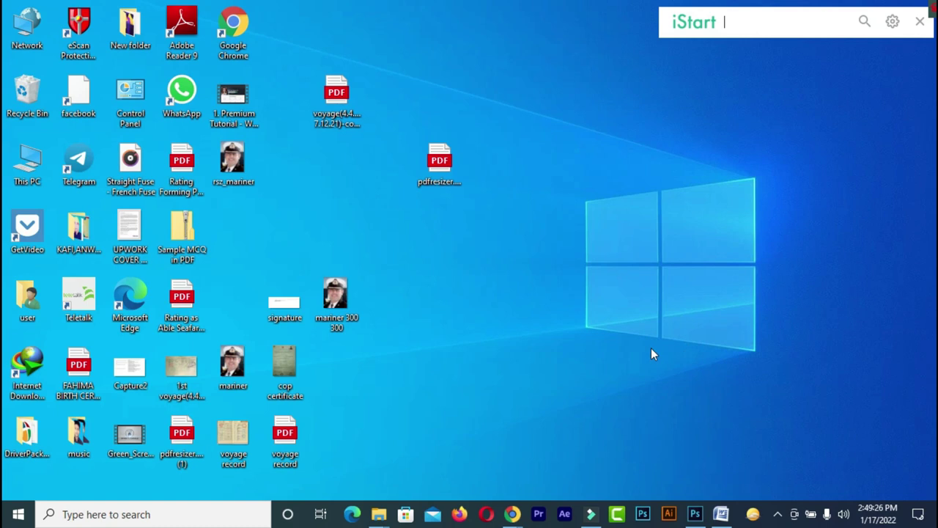
right_click(238, 166)
left_click(308, 489)
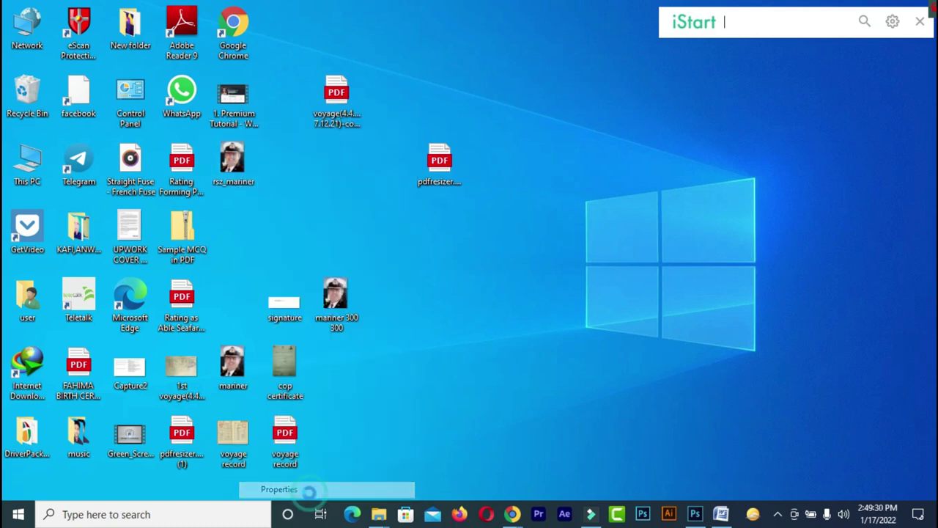
left_click_drag(368, 160, 561, 69)
left_click_drag(530, 202, 500, 201)
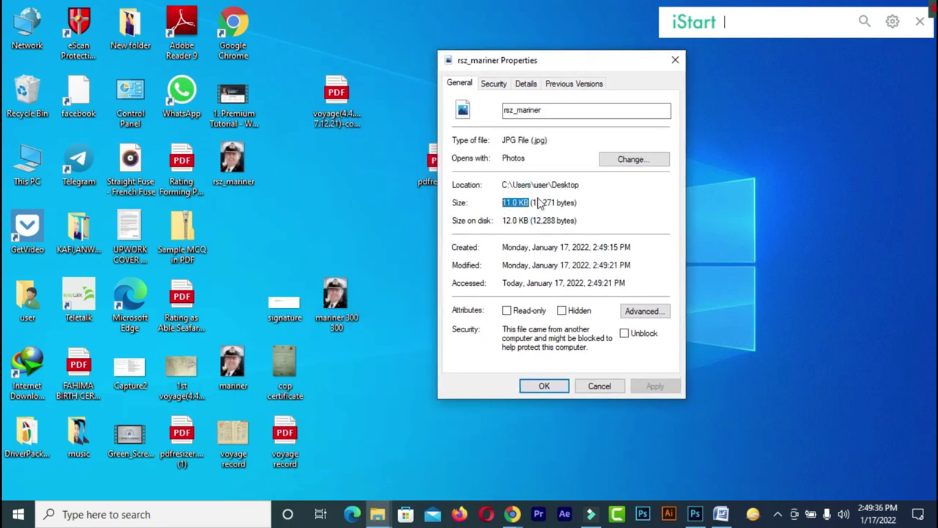
left_click(675, 60)
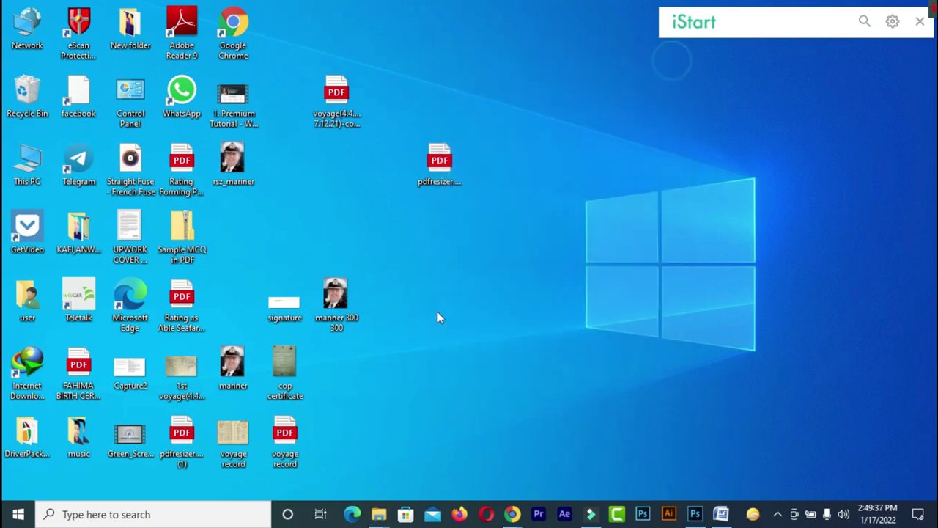
Open the properties of the "mariner 300 300" image and highlight its file size.
right_click(346, 315)
left_click(387, 488)
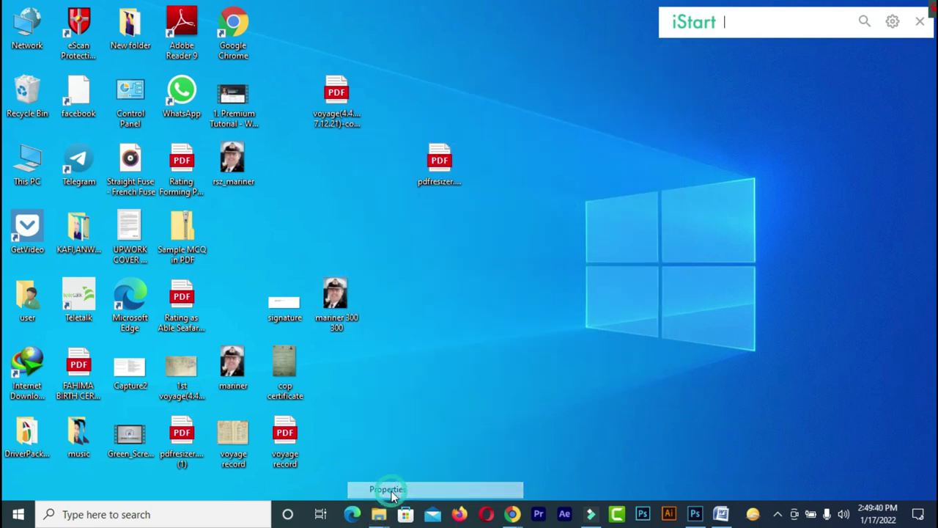
left_click_drag(462, 163, 517, 68)
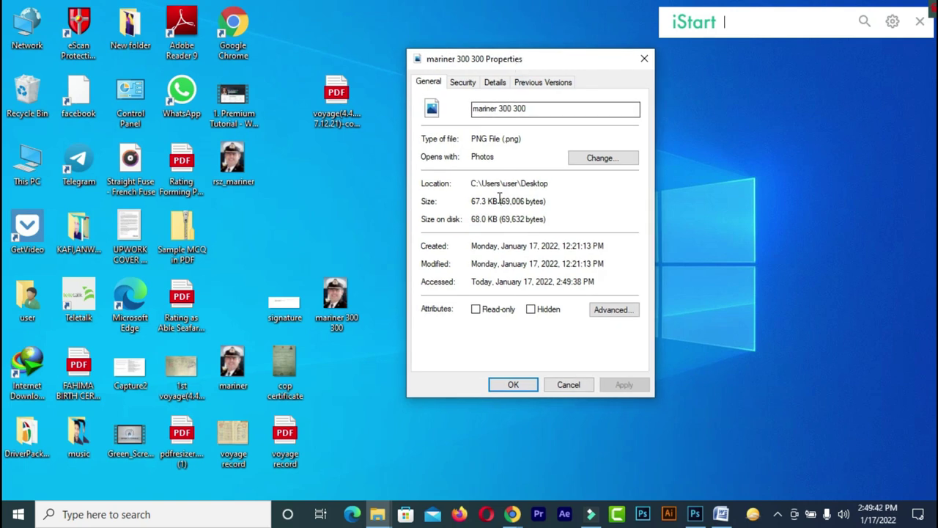
left_click_drag(499, 197, 478, 197)
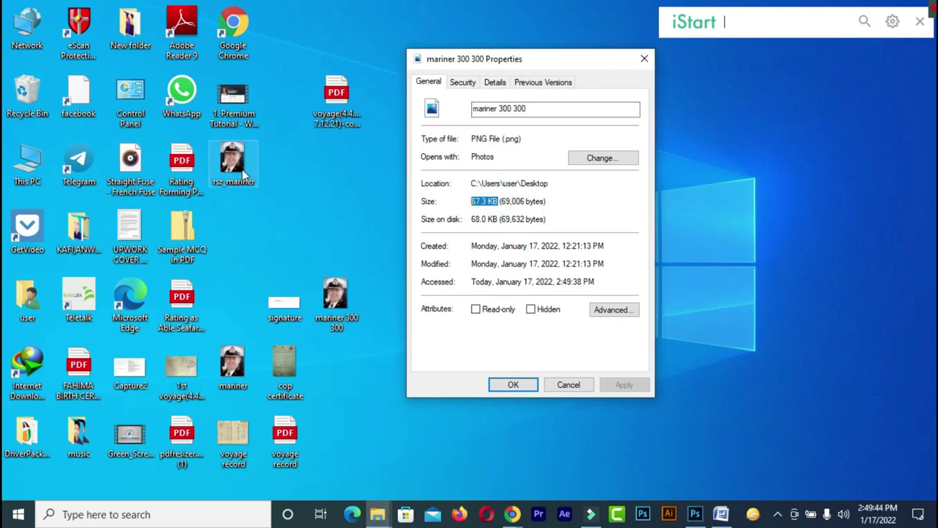
Compare the size of "rsz_mariner" with "mariner 300 300" in side-by-side properties windows, and close both windows.
right_click(242, 169)
left_click(293, 492)
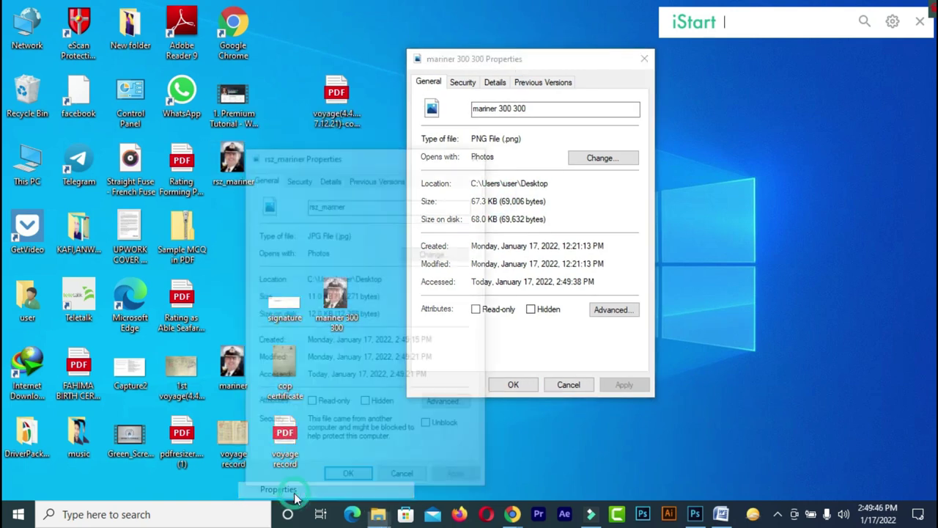
left_click_drag(380, 158, 121, 76)
left_click_drag(50, 213, 69, 212)
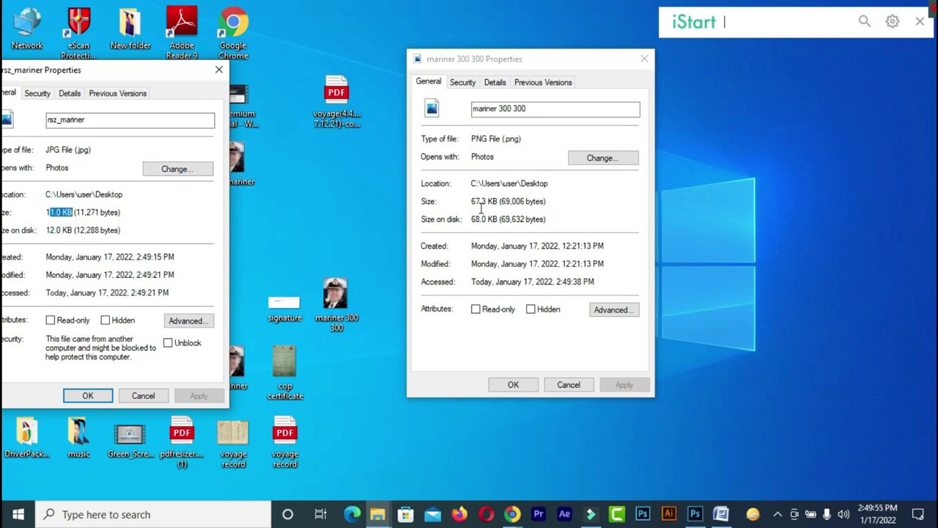
left_click(218, 70)
left_click(643, 60)
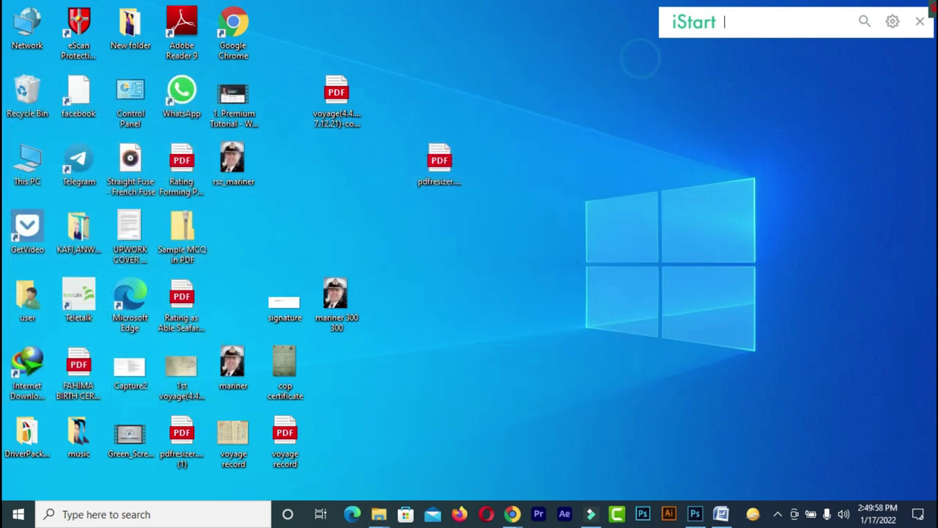
Switch back to the Update Profile form in Chrome and clear the highlight on the photo size requirement.
mouse_move(511, 514)
left_click(456, 462)
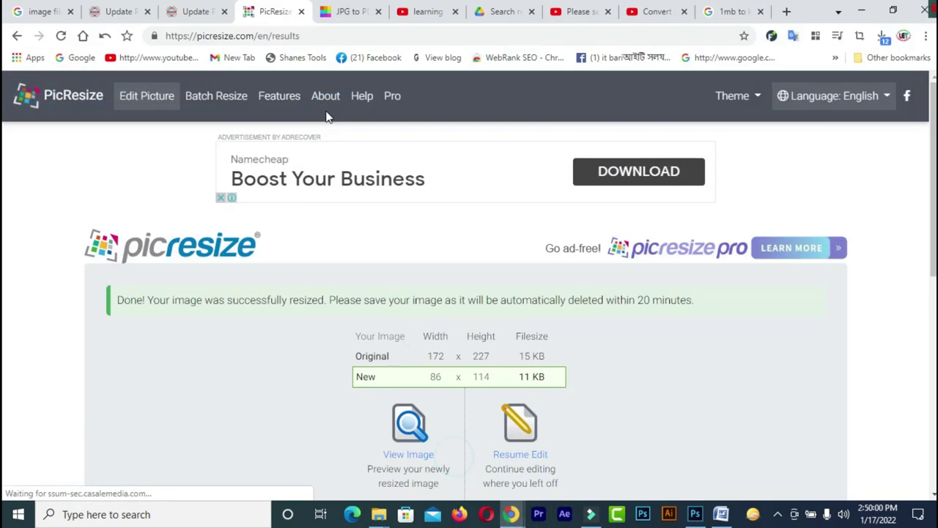
left_click(195, 15)
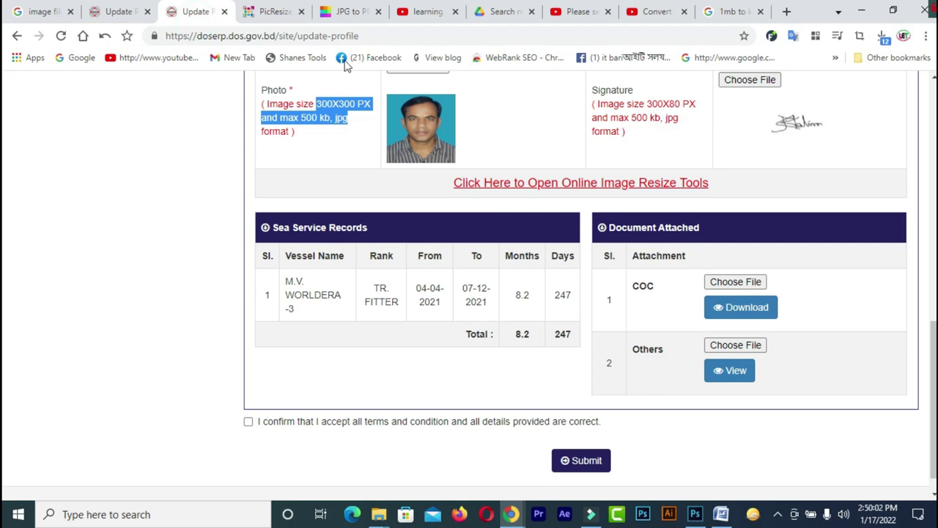
left_click(320, 125)
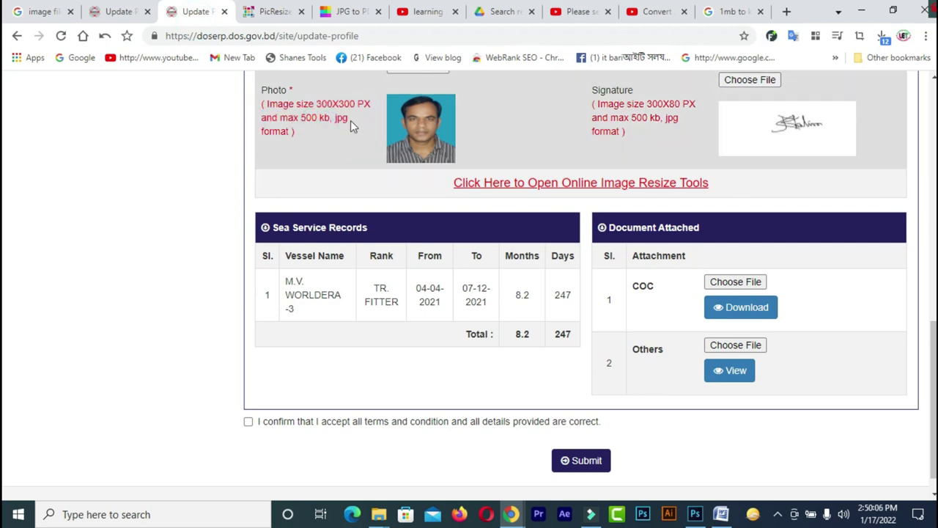
Look through the uploaded videos on the "learning & earning tube" YouTube channel.
left_click(429, 12)
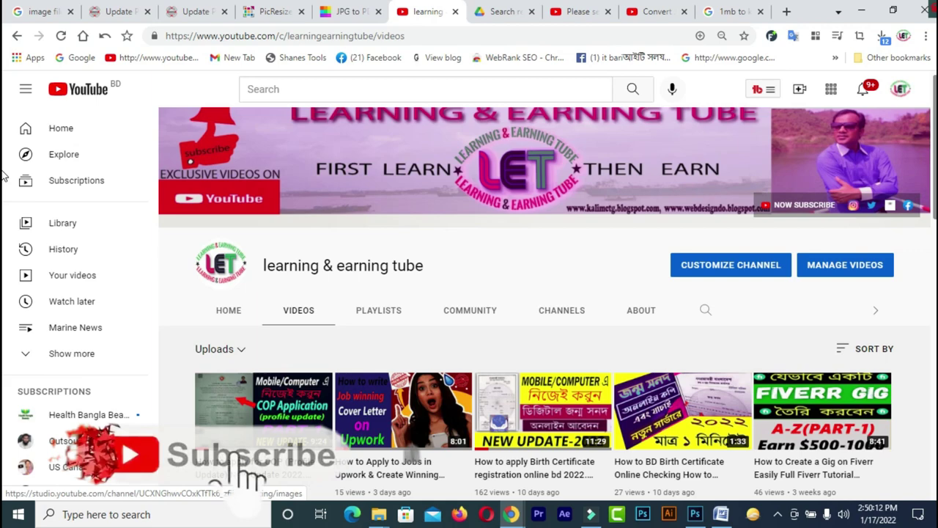
scroll(440, 330, "down", 3)
mouse_move(265, 266)
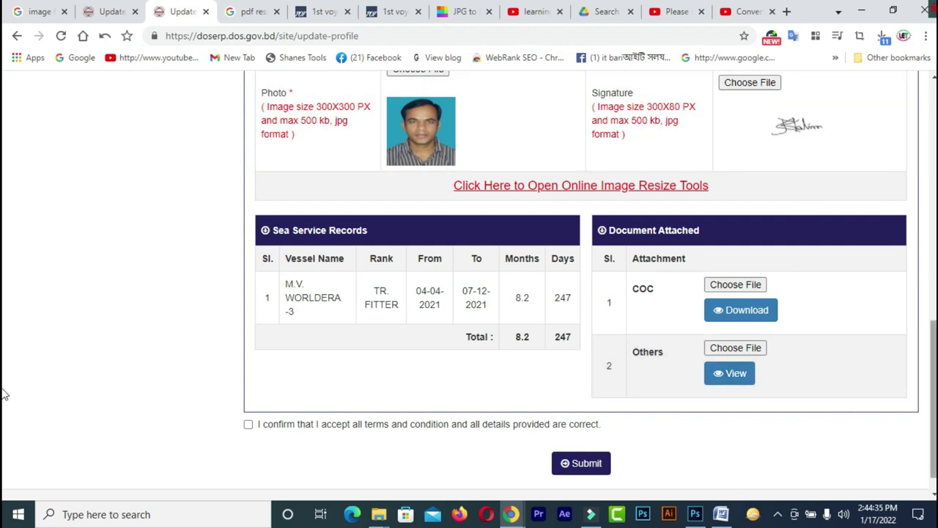
Return to the Document Attached section of the Update Profile form and minimise the recorder window covering it.
scroll(3, 401, "down", 1)
scroll(640, 478, "down", 1)
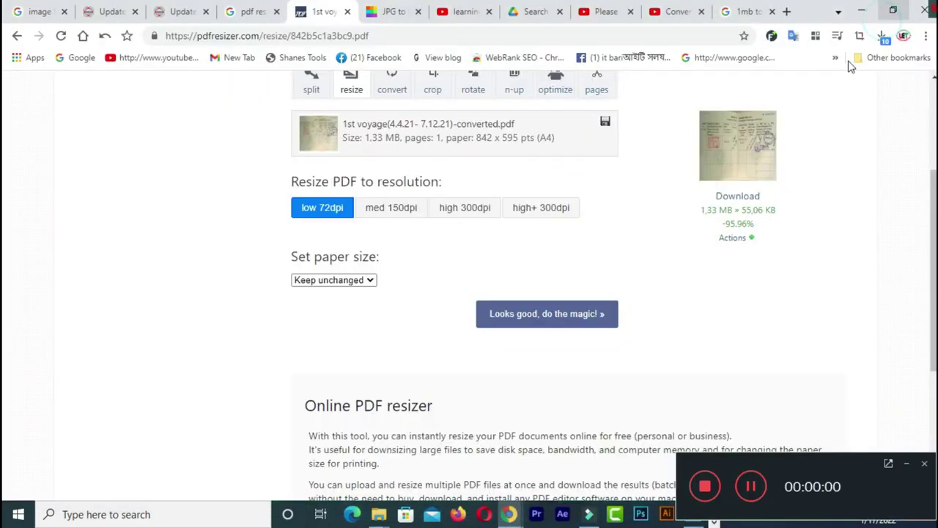
left_click(176, 12)
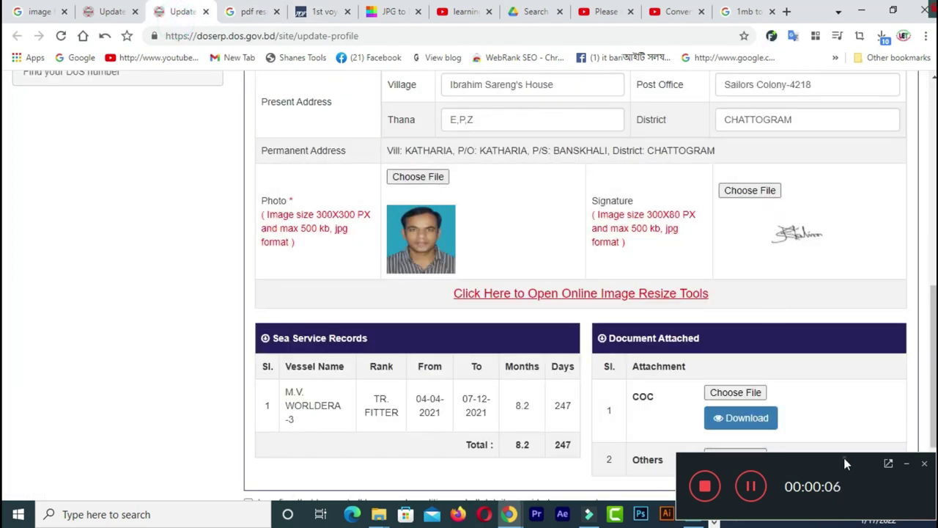
left_click_drag(843, 457, 285, 364)
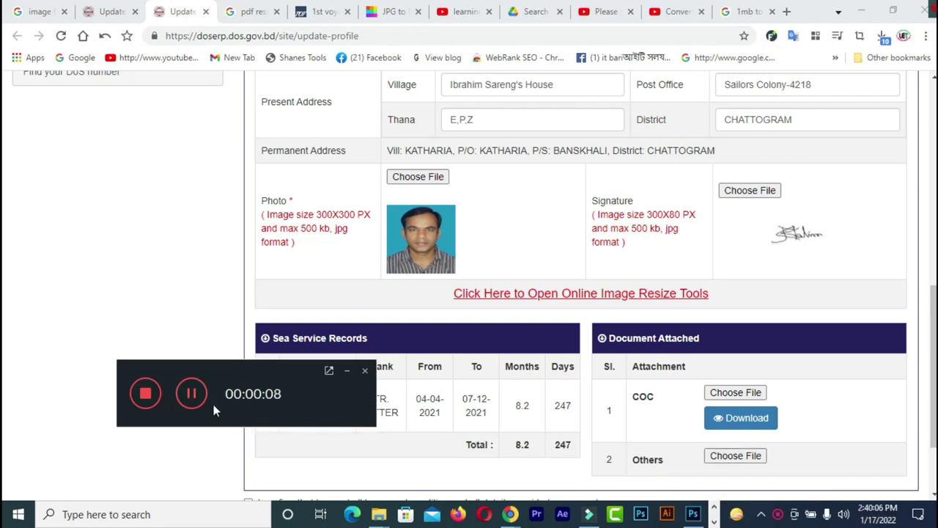
left_click_drag(189, 395, 745, 488)
scroll(470, 440, "down", 2)
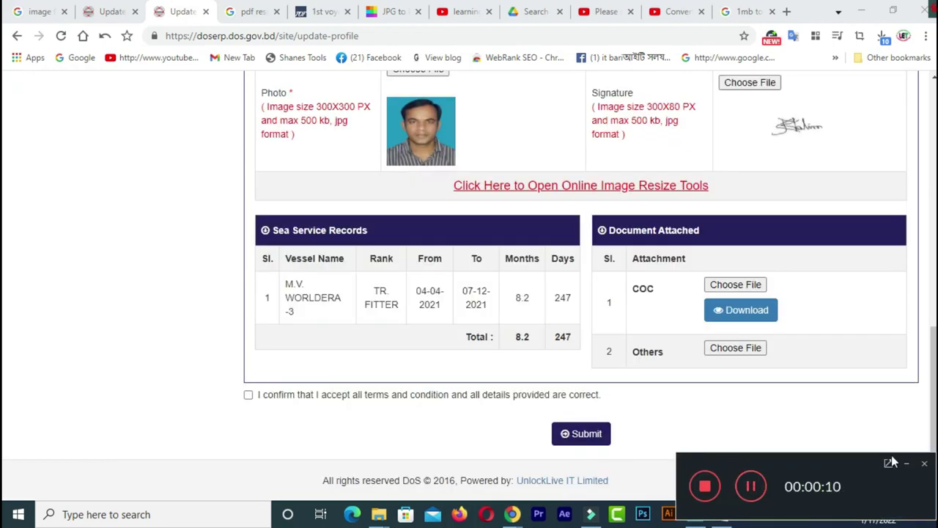
left_click(908, 466)
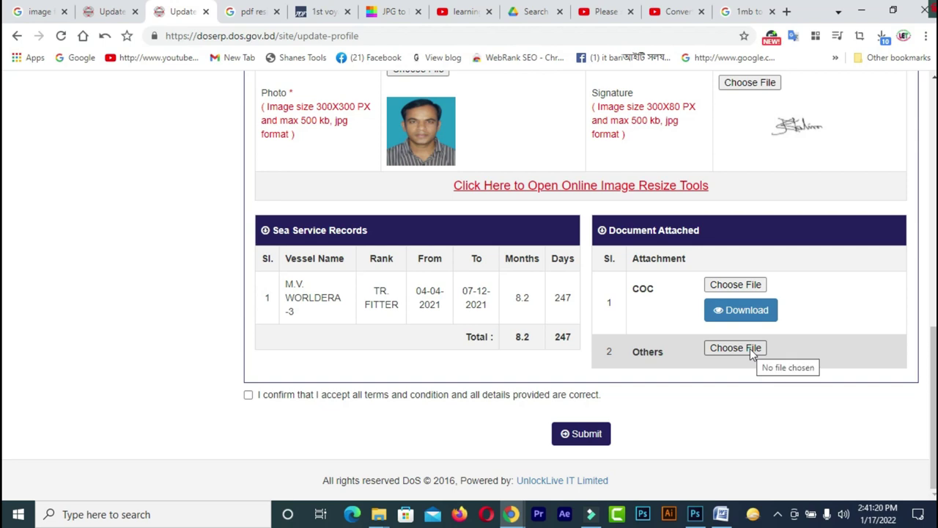
Try to attach "voyage(4.4.21- 7.12.21)-converted" from the Desktop as the Others document, and highlight the size limit in the alert.
left_click(733, 349)
left_click_drag(712, 193, 706, 313)
left_click(349, 286)
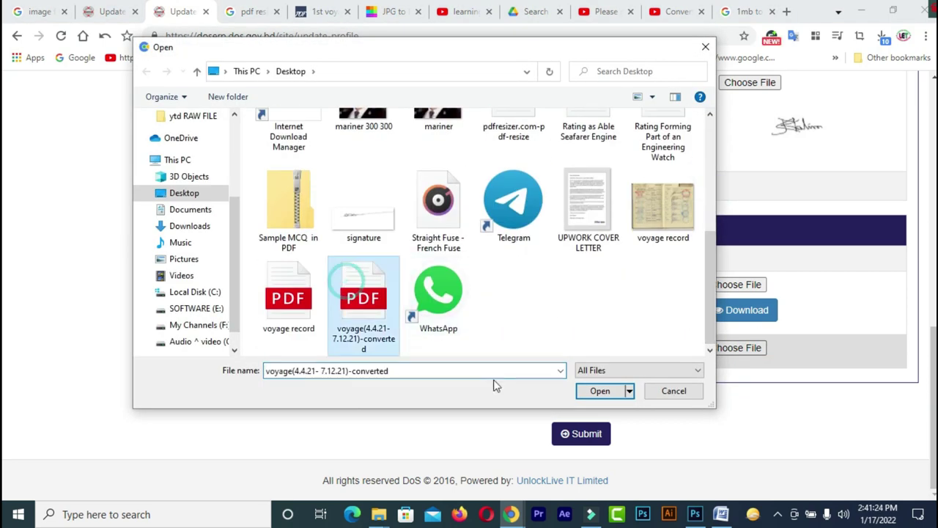
left_click(600, 391)
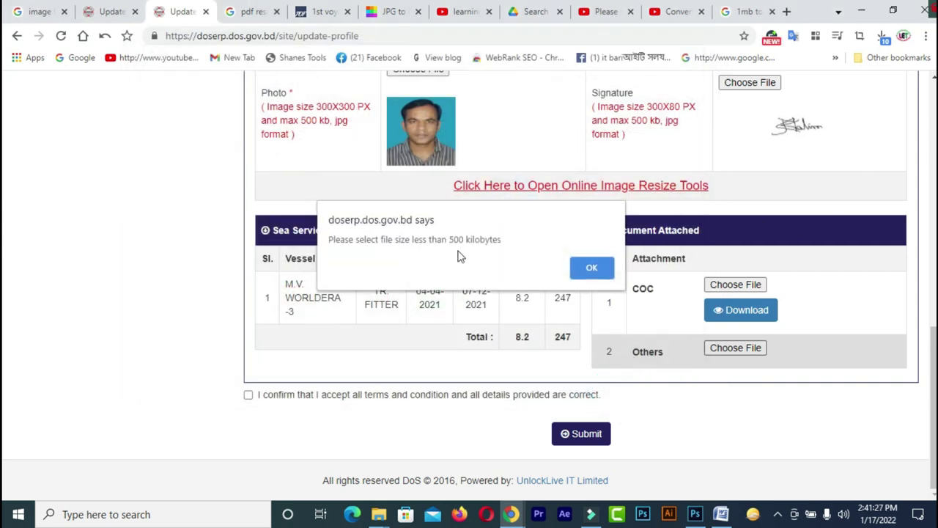
left_click_drag(448, 241, 495, 245)
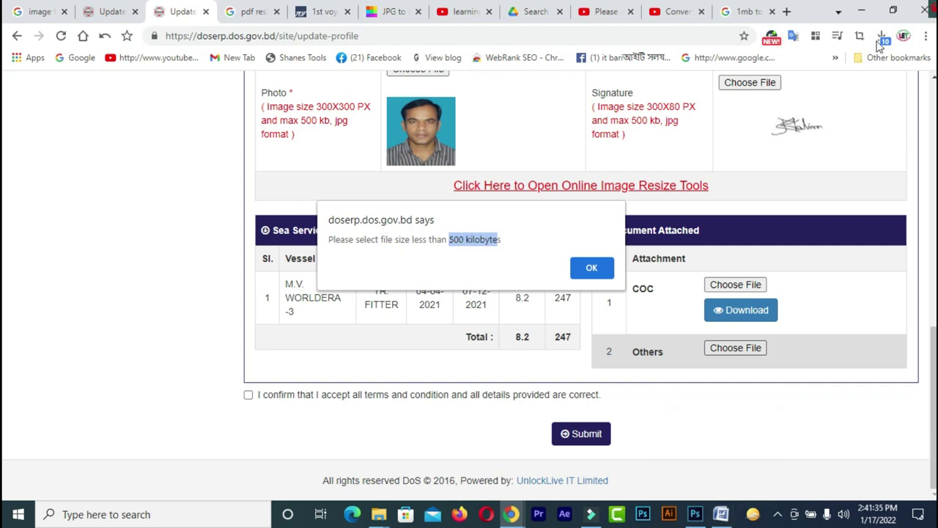
Check the size of "voyage(4.4.21- 7.12.21)-converted" on the desktop in its file properties and highlight the size on disk.
left_click(861, 11)
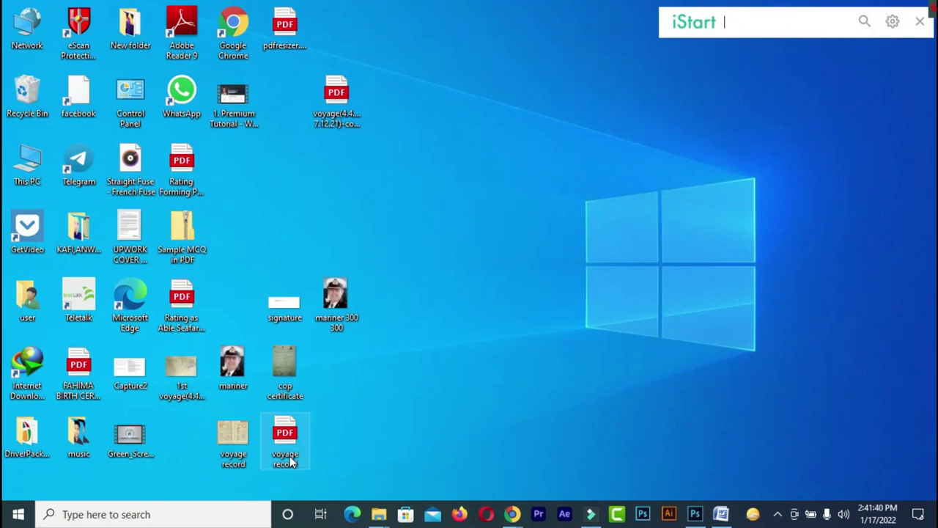
right_click(336, 123)
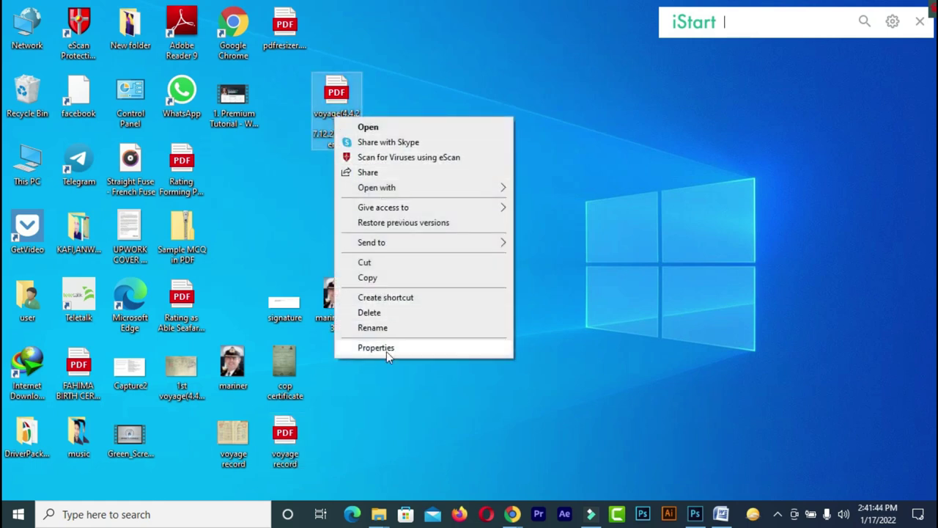
left_click(386, 351)
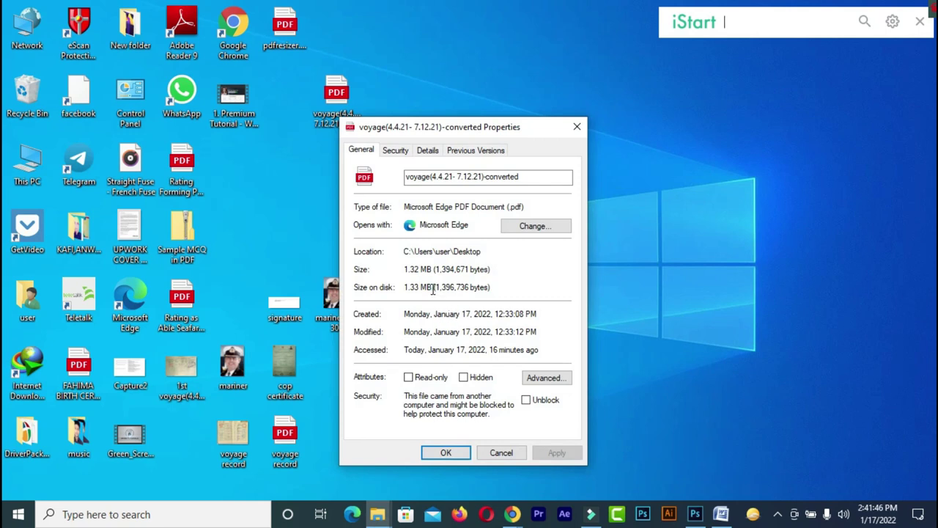
left_click_drag(511, 132, 270, 28)
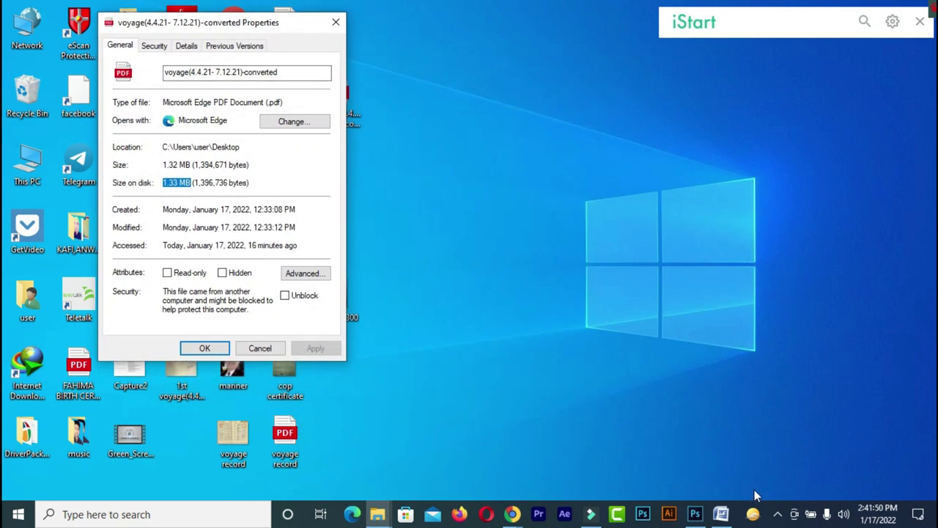
Show the Word note beside the file properties and highlight the megabyte-to-kilobyte line and the "less than 500 kilobytes(kb)" limit.
left_click(722, 514)
left_click_drag(603, 15, 763, 2)
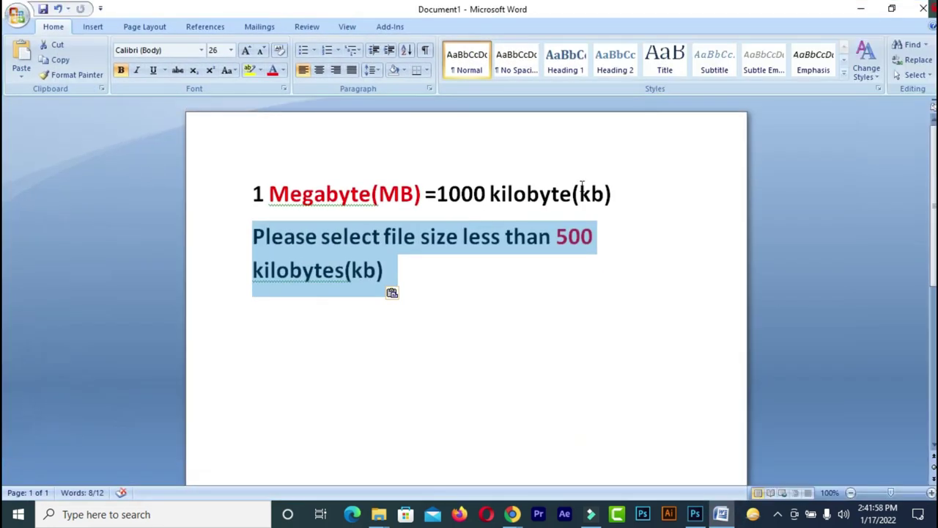
left_click(892, 9)
left_click_drag(681, 14, 771, 14)
left_click_drag(434, 196, 795, 195)
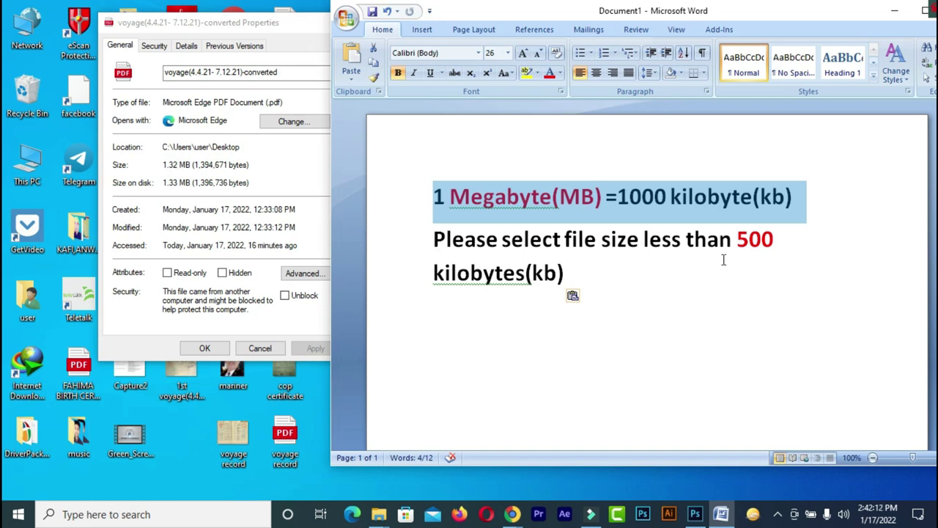
left_click_drag(643, 239, 777, 276)
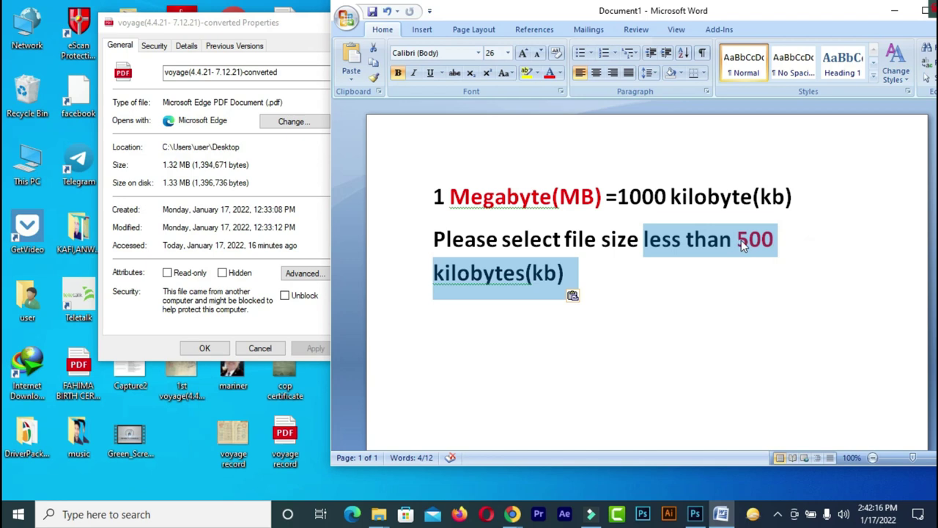
Put away the Word note and file properties, and dismiss the file size alert on the Update Profile form in Chrome.
left_click(894, 11)
left_click(336, 22)
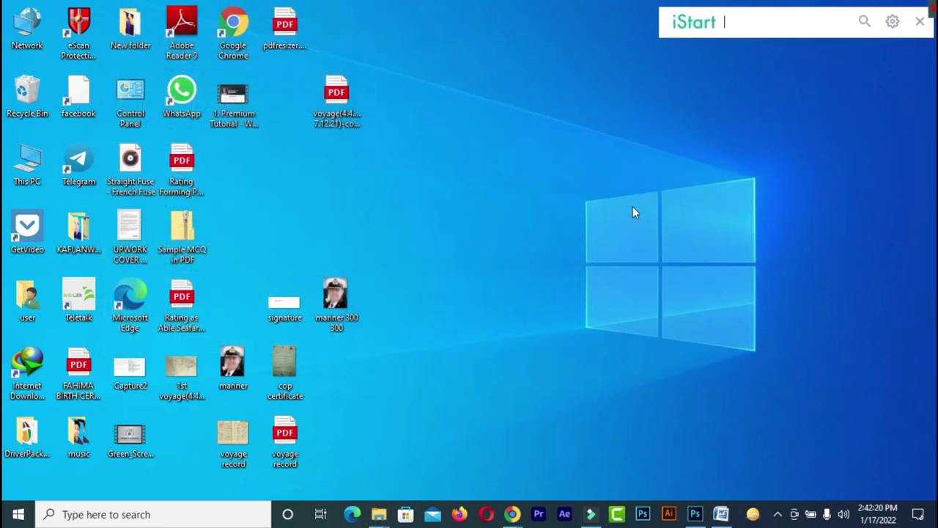
mouse_move(512, 513)
left_click(466, 462)
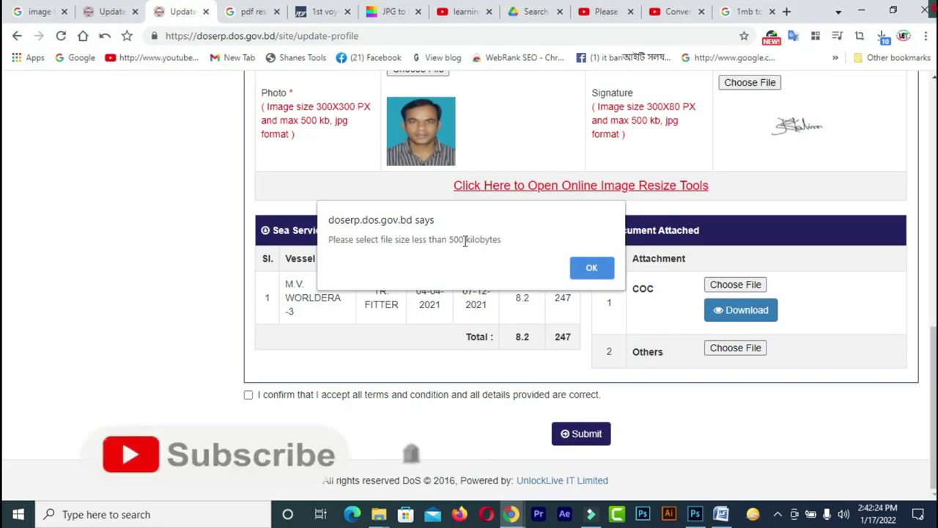
left_click(583, 267)
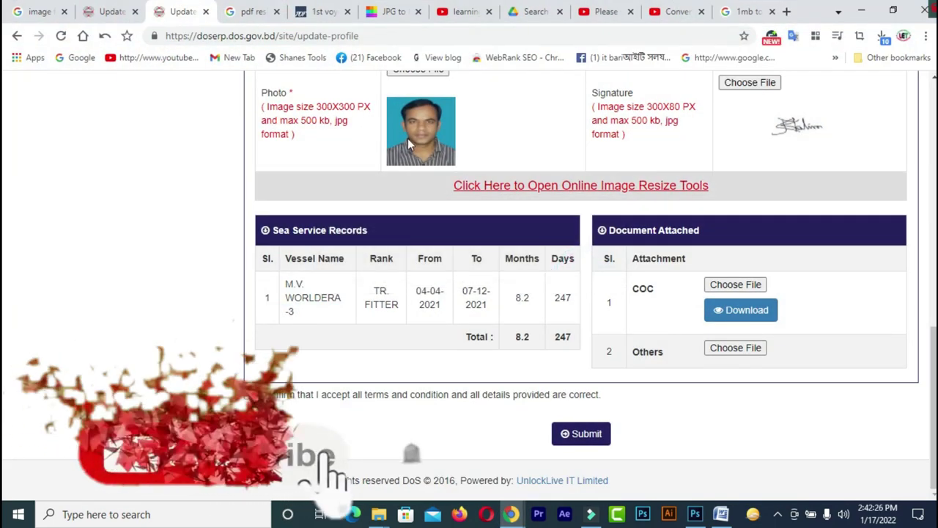
Open the "PDF Resizer - PDF Tools" result from the "pdf resize" Google search in a new tab and switch to it.
left_click(322, 12)
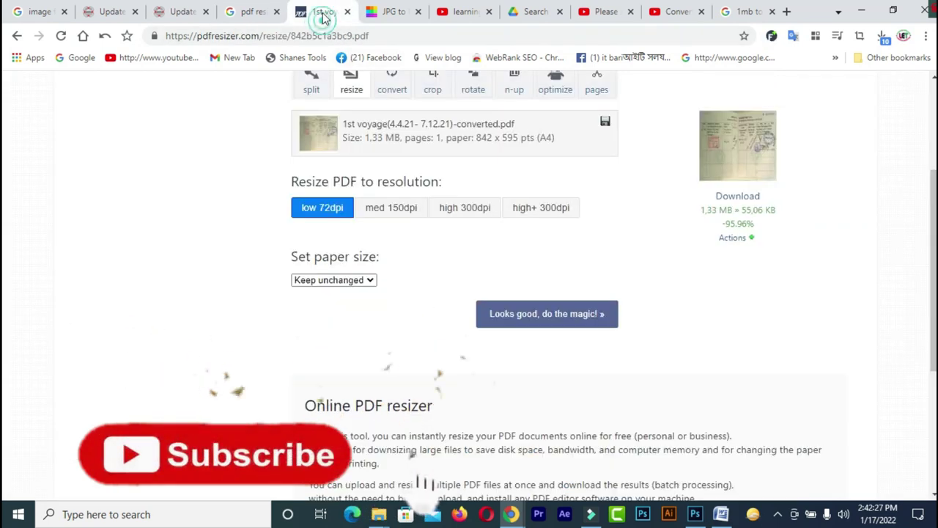
left_click(251, 13)
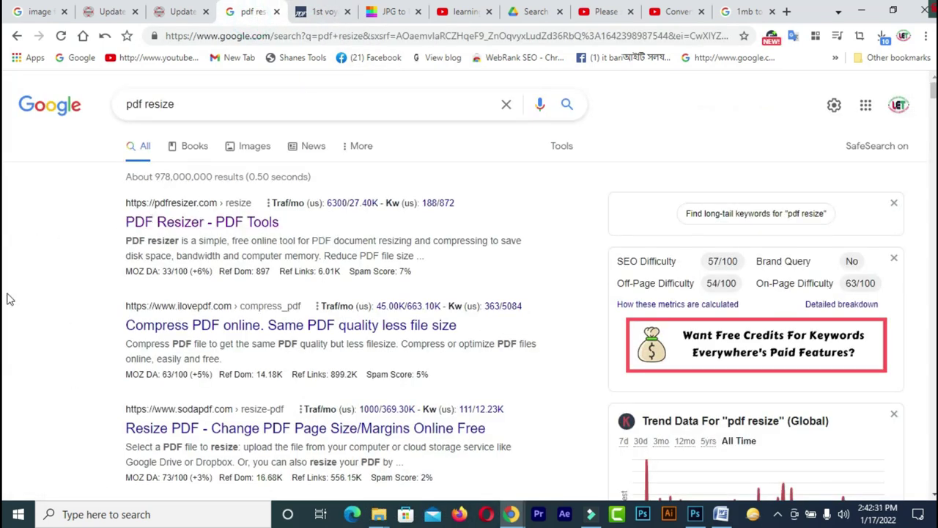
right_click(242, 227)
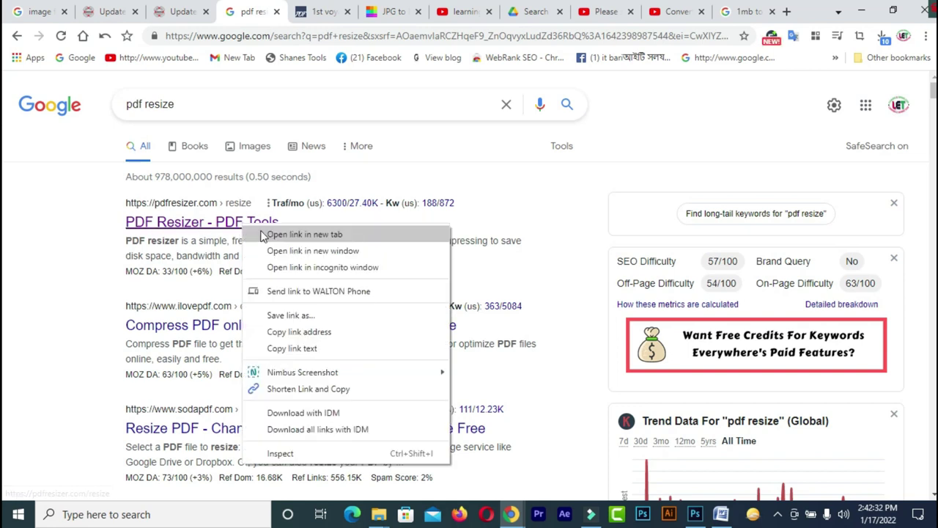
left_click(293, 174)
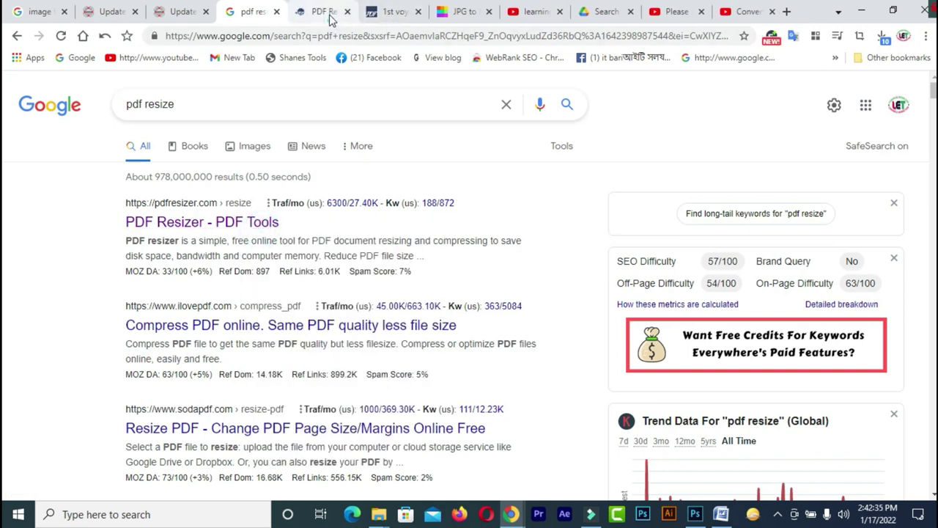
left_click(329, 14)
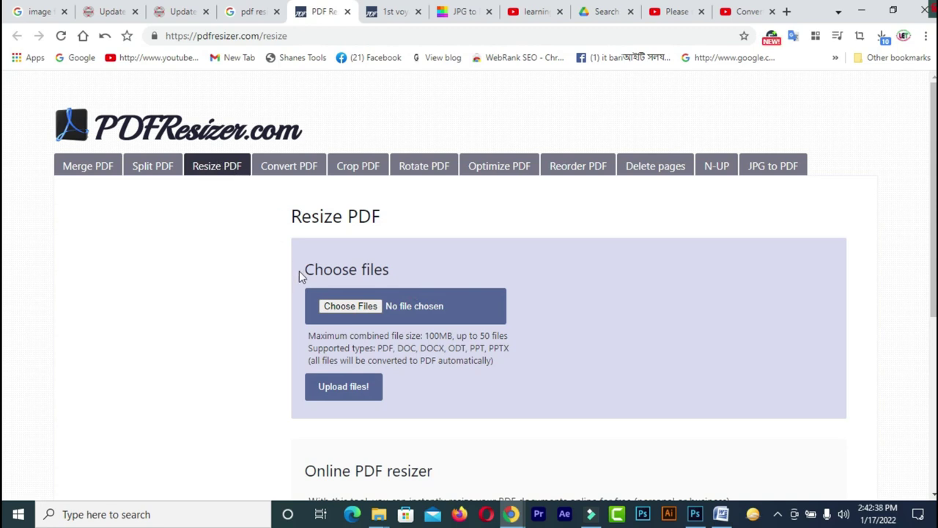
Choose the "voyage(4.4.21- 7.12.21)-converted" PDF from the Desktop and upload it to the Resize PDF tool.
left_click(345, 306)
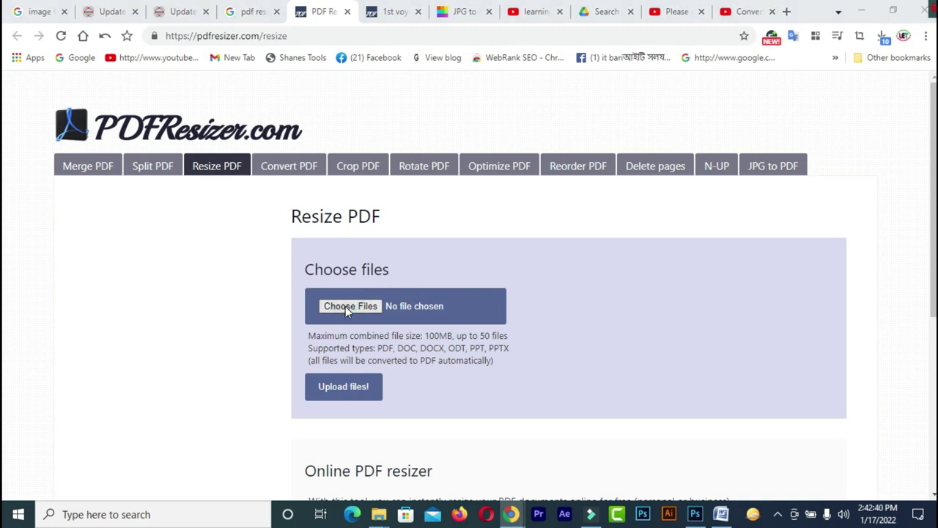
left_click_drag(709, 178, 718, 312)
left_click(363, 308)
left_click(601, 391)
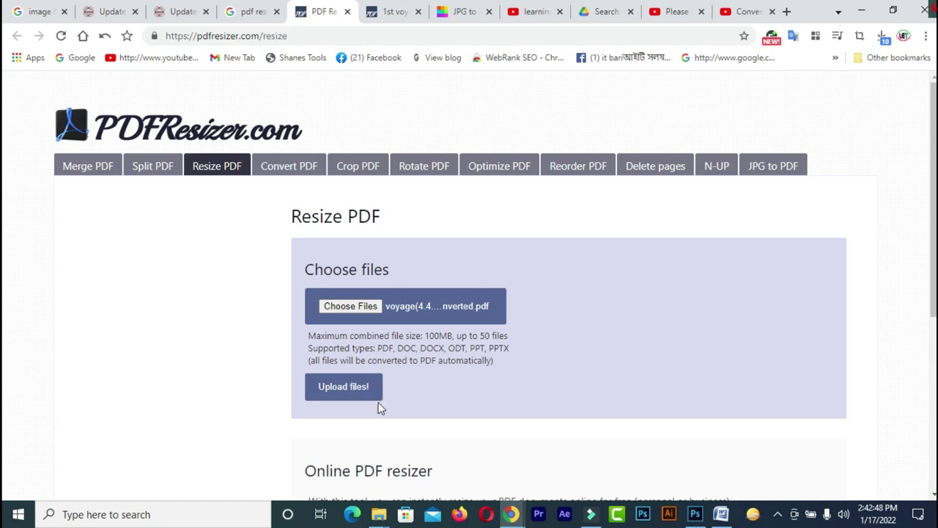
left_click(333, 392)
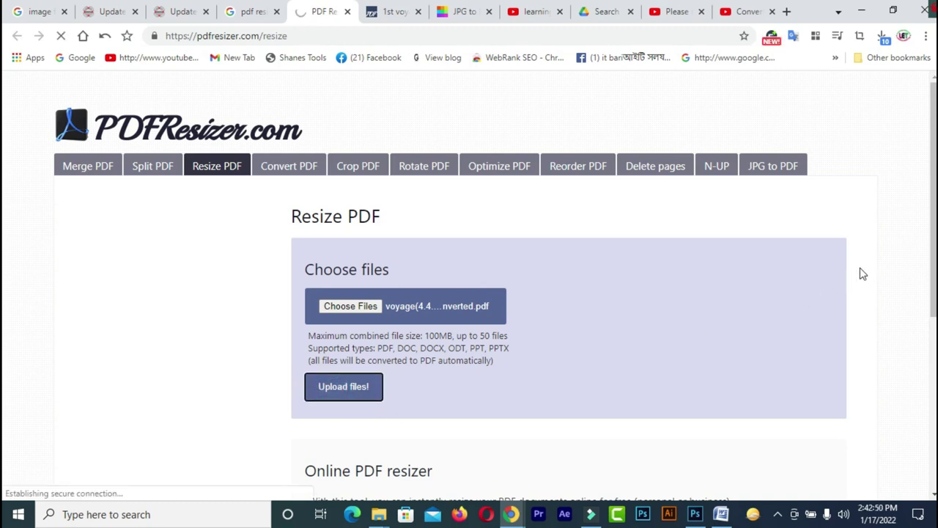
Resize the uploaded voyage PDF at low 72dpi resolution with the paper size kept unchanged.
scroll(4, 220, "down", 1)
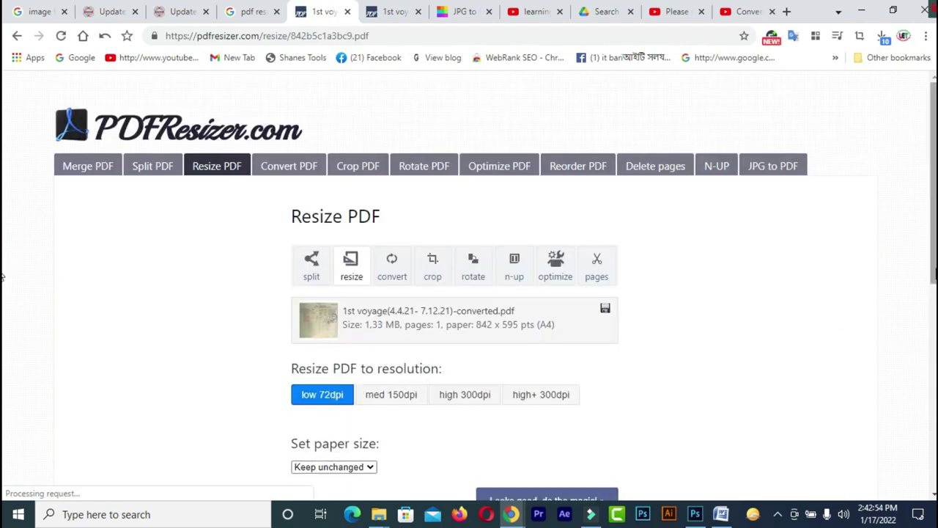
scroll(932, 293, "down", 1)
left_click_drag(932, 293, 914, 349)
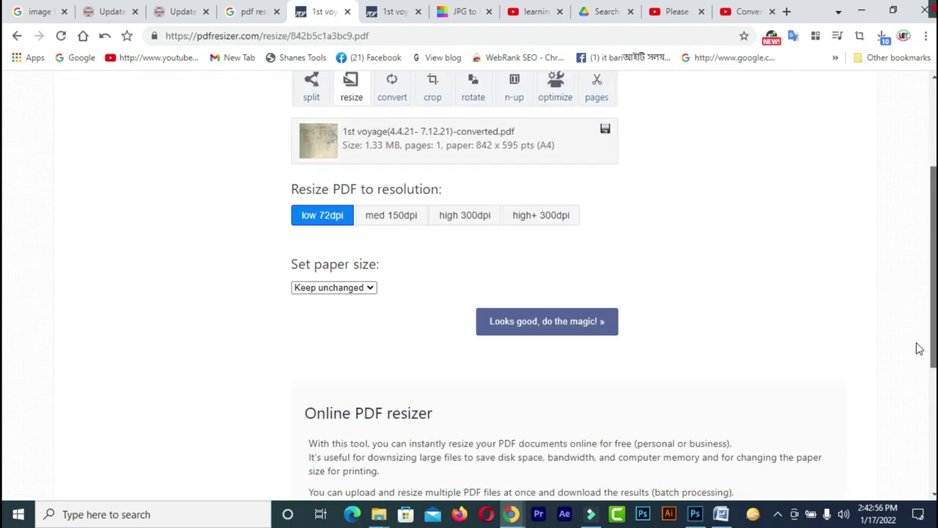
left_click(583, 332)
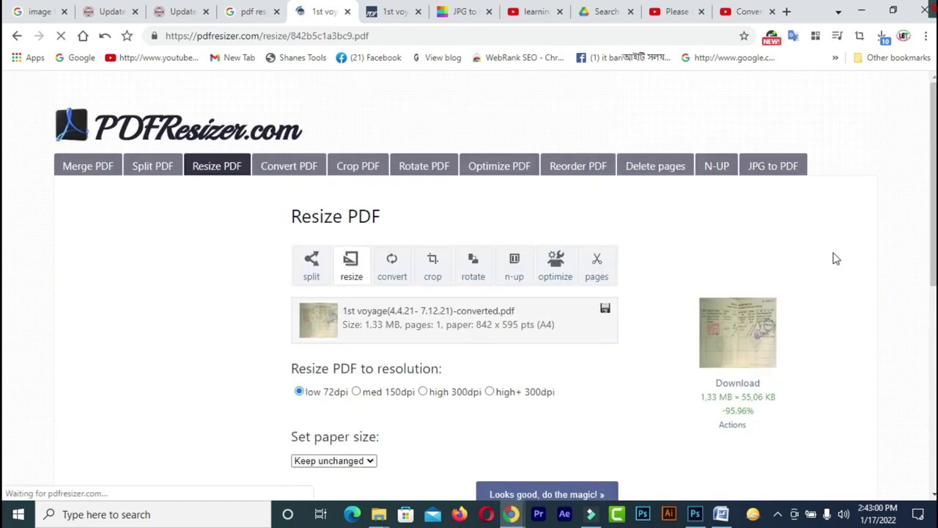
Download the resized PDF and save it to the Desktop as "pdfresizer.com-pdf-resize (1).pdf".
scroll(862, 291, "down", 3)
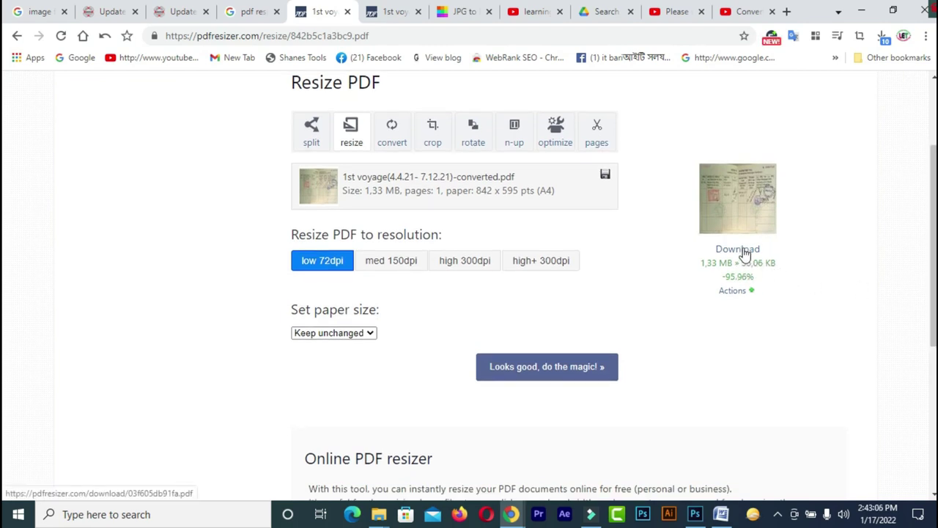
left_click(742, 251)
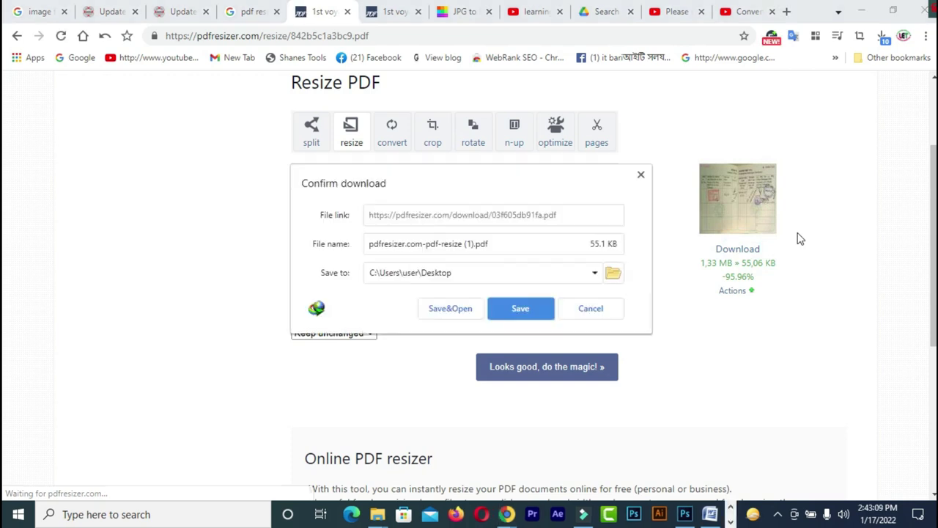
left_click(592, 243)
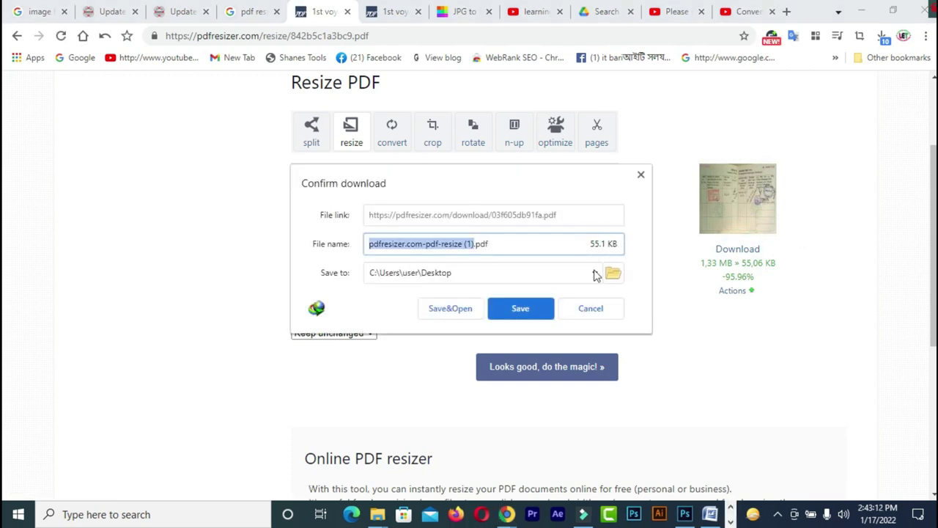
left_click(520, 310)
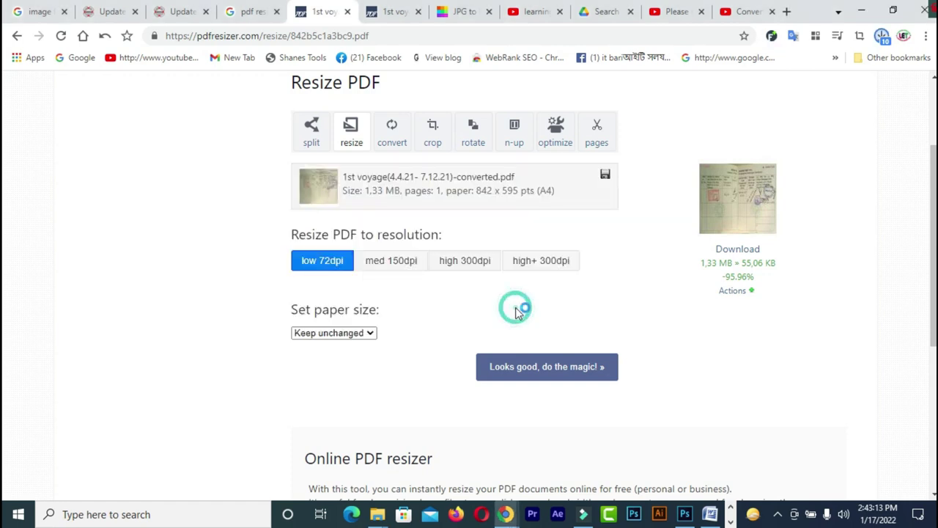
Move the "pdfresizer.com-pdf-resize" file to an empty area of the desktop and highlight its size in the file properties.
left_click(862, 11)
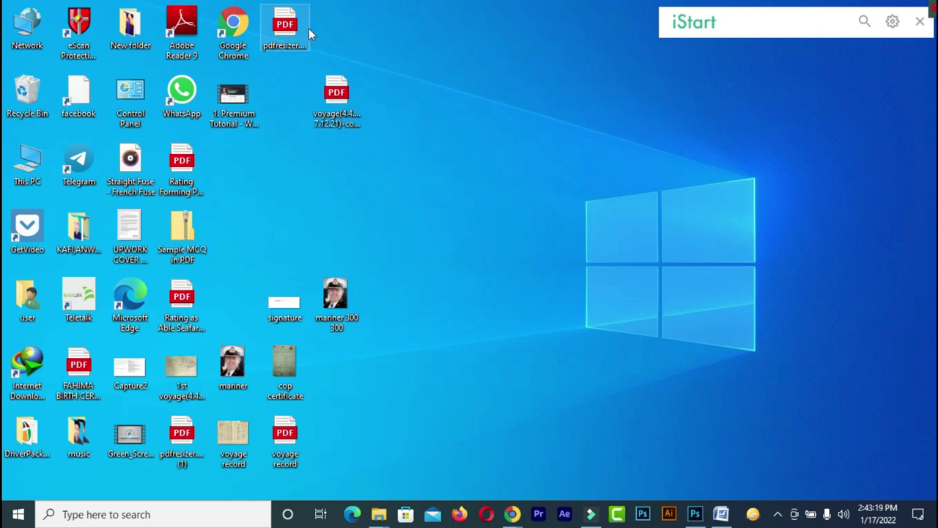
left_click_drag(291, 44, 458, 195)
right_click(456, 195)
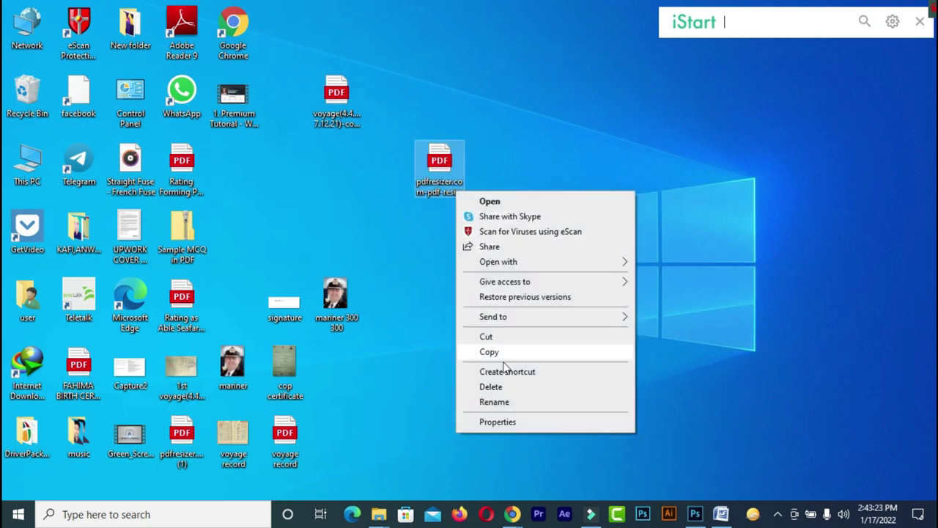
left_click(515, 422)
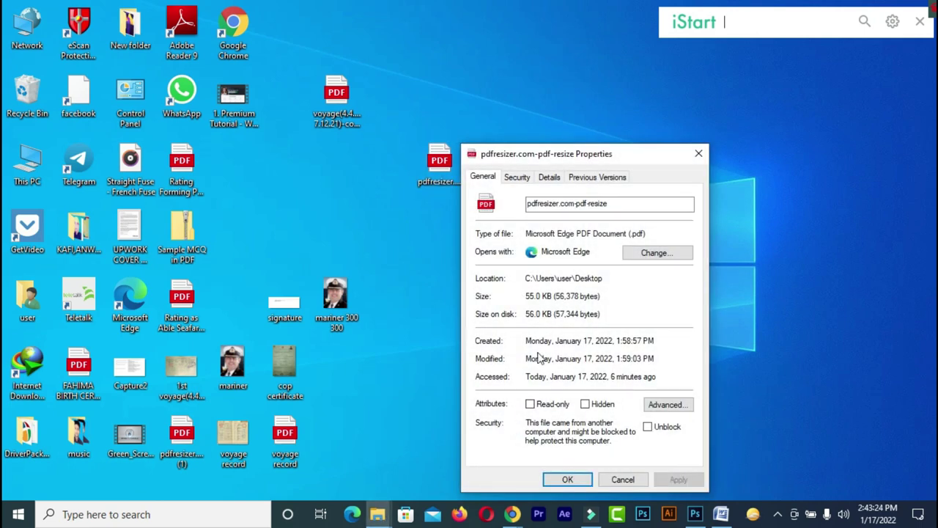
left_click_drag(551, 155, 575, 46)
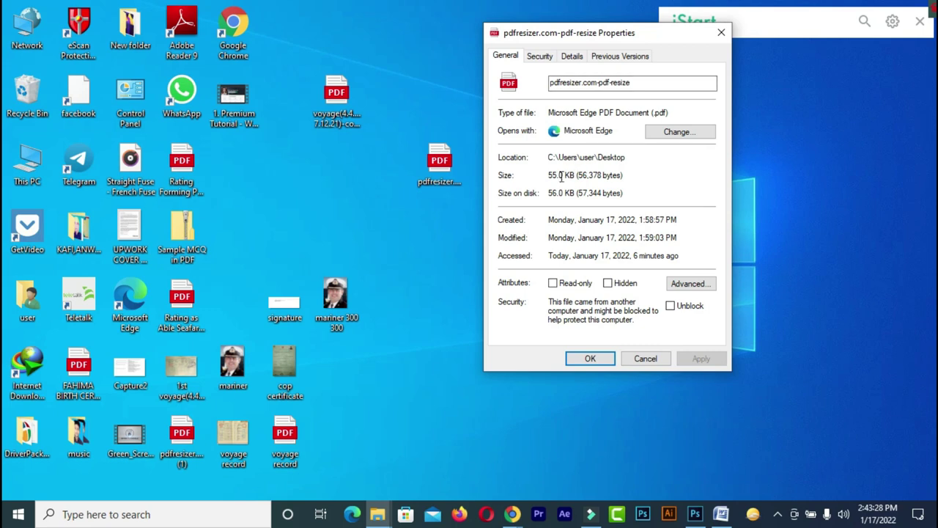
left_click_drag(549, 176, 570, 176)
Show the properties of "voyage(4.4.21- 7.12.21)-converted" beside those of the resized PDF and highlight the original's size.
left_click(327, 98)
right_click(327, 98)
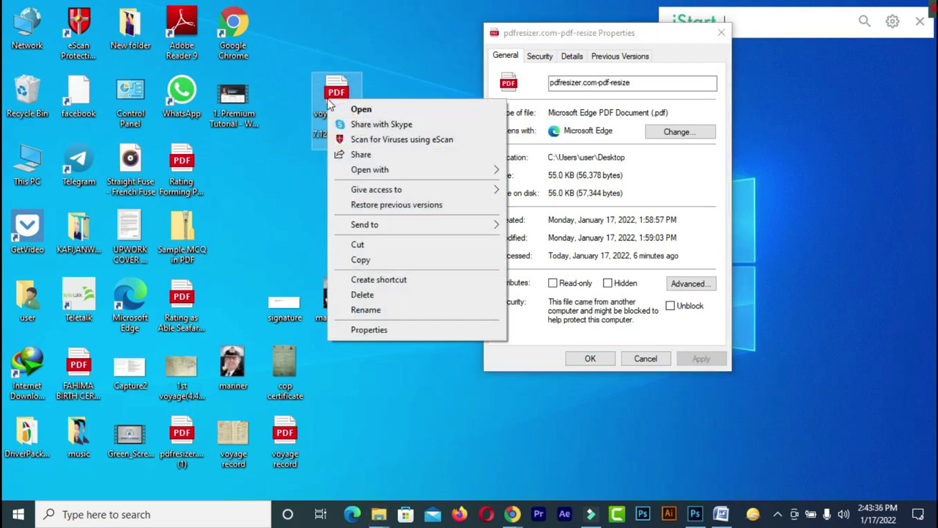
left_click(391, 330)
left_click_drag(443, 85, 195, 30)
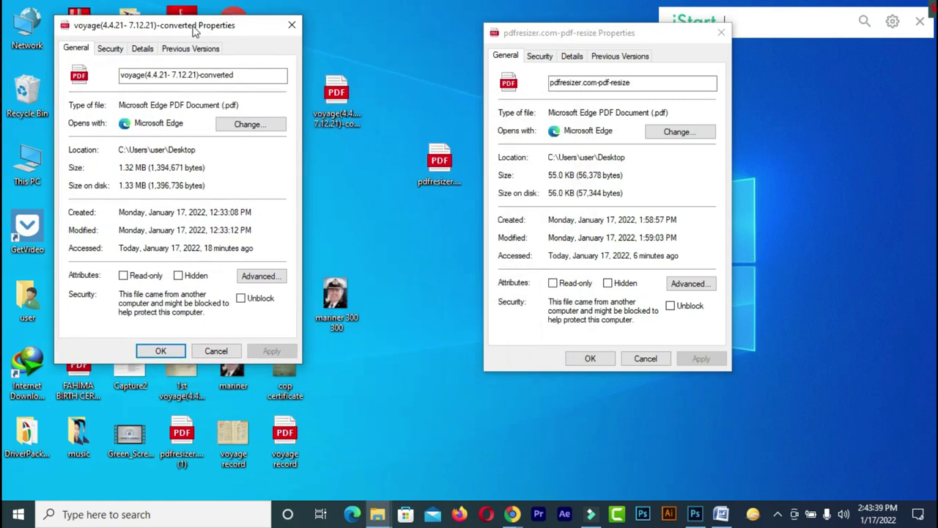
double_click(121, 167)
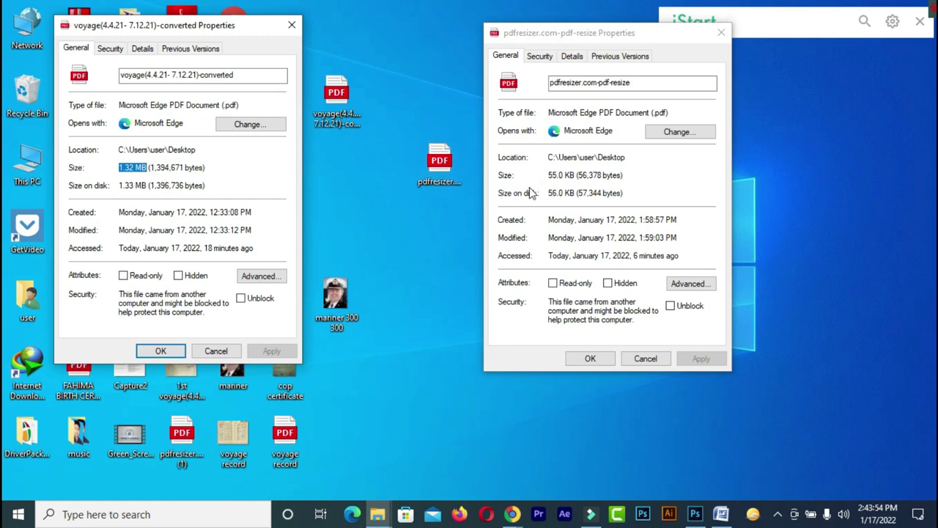
Close both file properties windows and return to the Resize PDF page in Chrome.
left_click(292, 25)
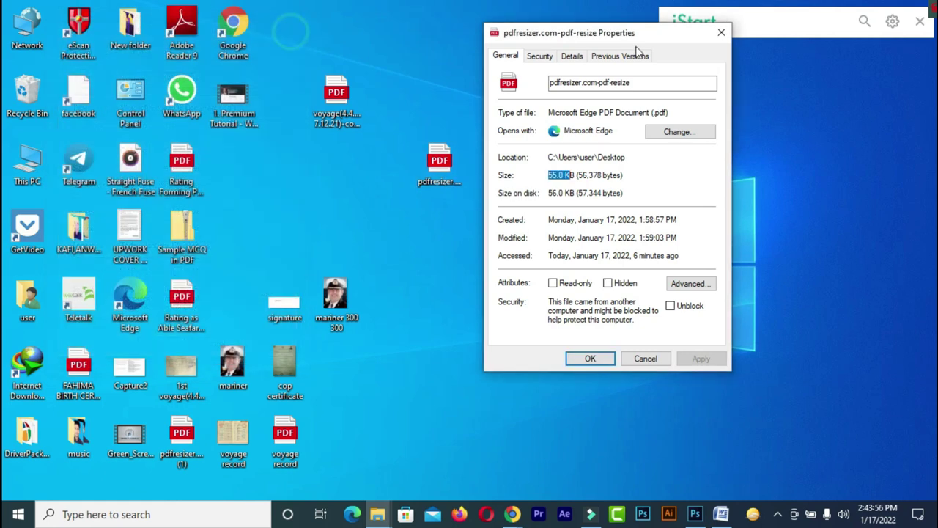
left_click(720, 33)
mouse_move(516, 513)
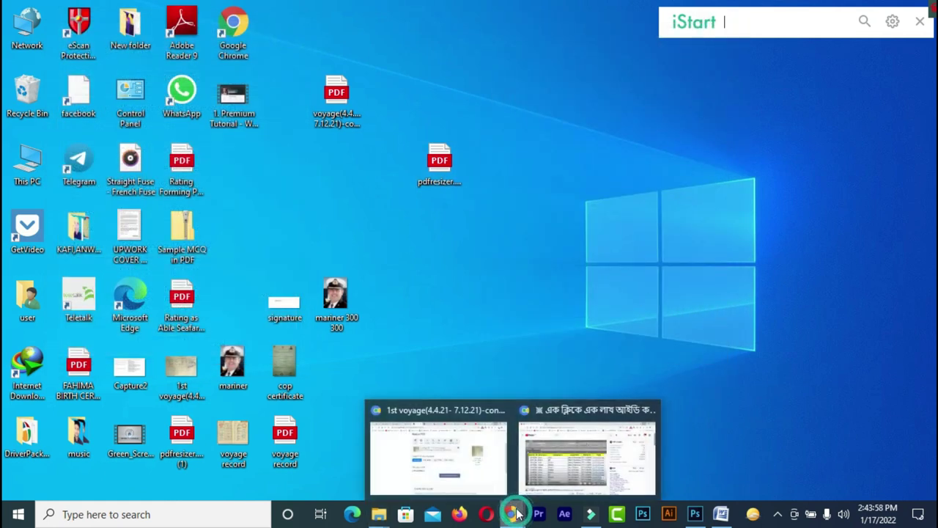
left_click(440, 449)
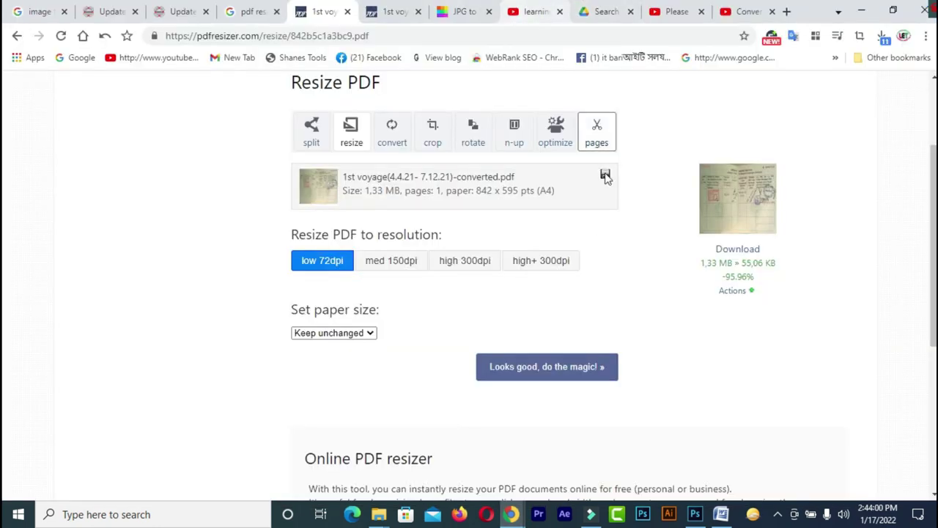
On the profile update form, browse the Desktop for the Others attachment and select "pdfresizer.com-pdf-resize".
left_click(180, 14)
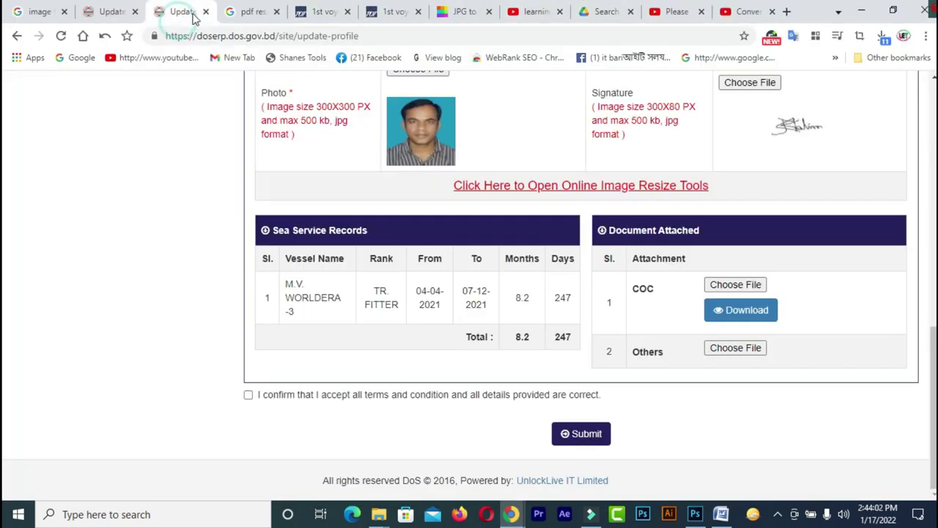
left_click(736, 348)
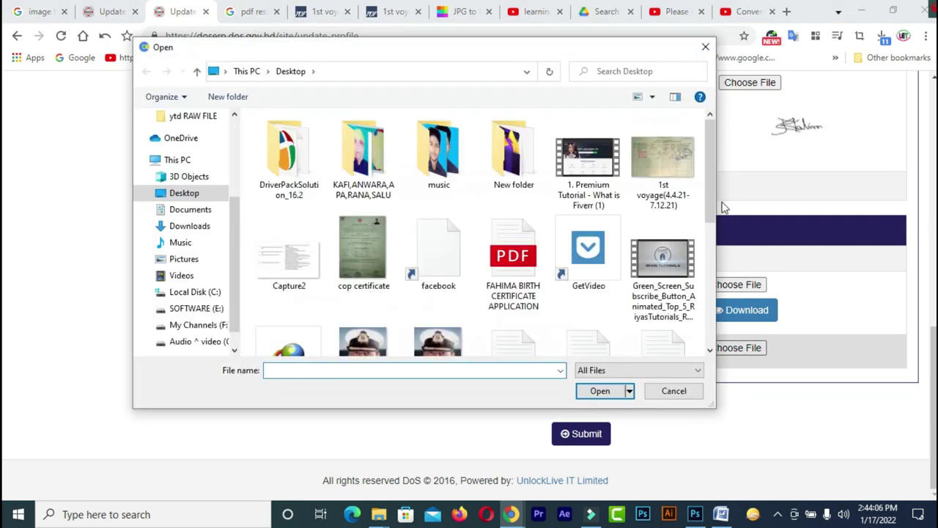
left_click_drag(710, 159, 717, 278)
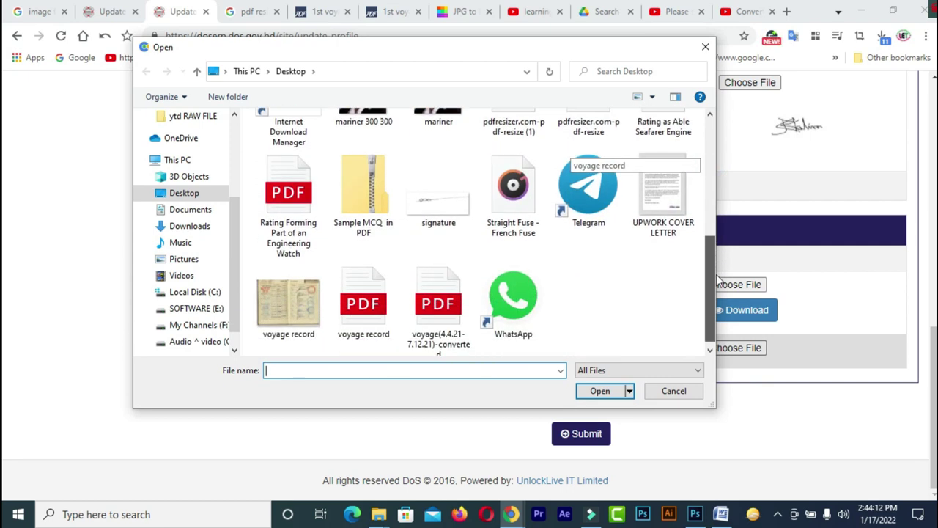
left_click_drag(718, 281, 716, 234)
left_click(595, 227)
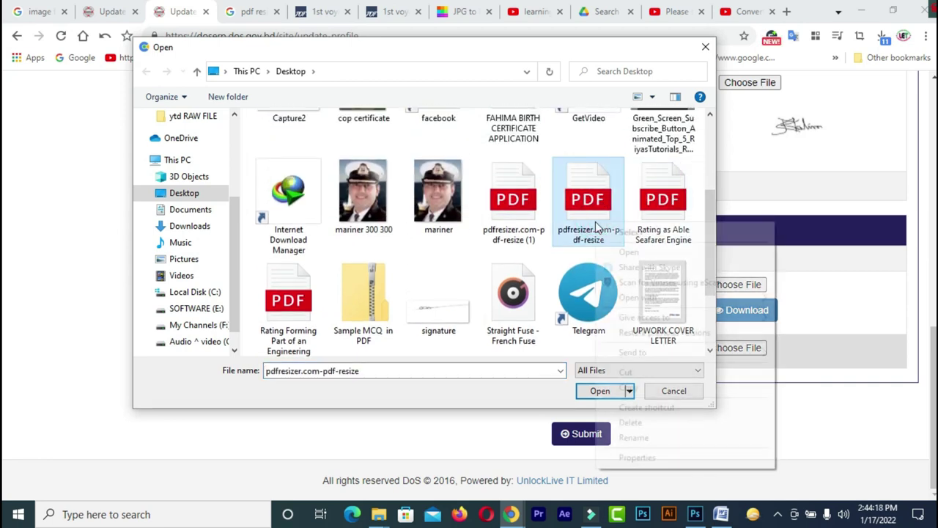
Check the selected PDF's size in its file properties, close them and attach the PDF as the Others document.
right_click(596, 225)
left_click(638, 458)
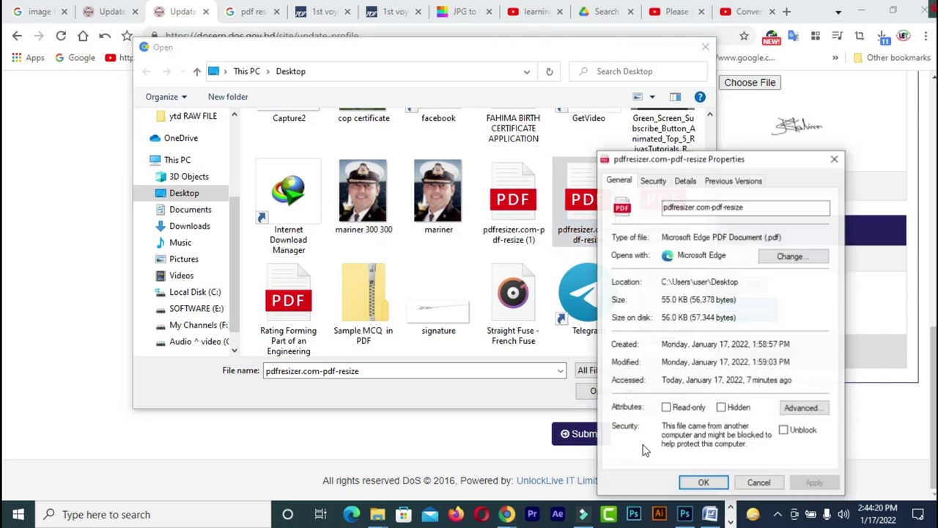
left_click_drag(681, 317, 662, 299)
left_click(669, 299)
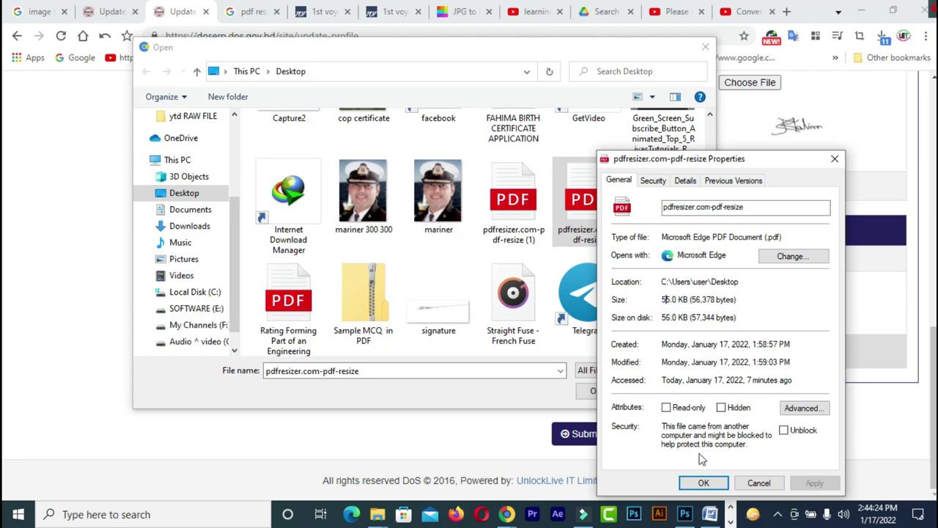
left_click(834, 159)
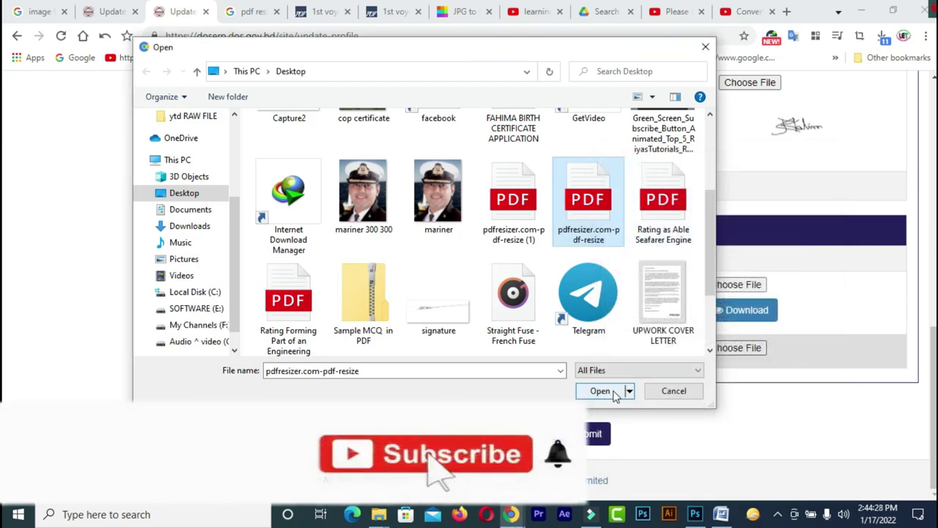
left_click(605, 391)
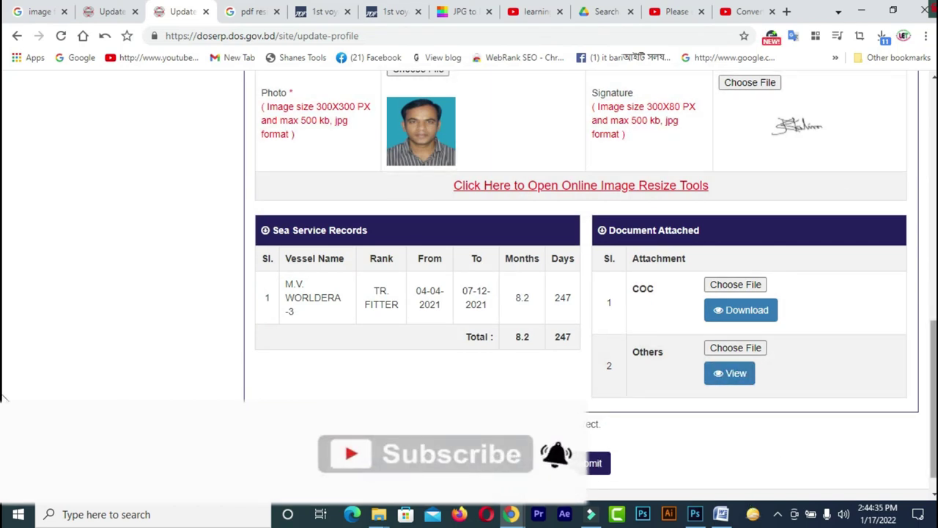
scroll(695, 475, "down", 1)
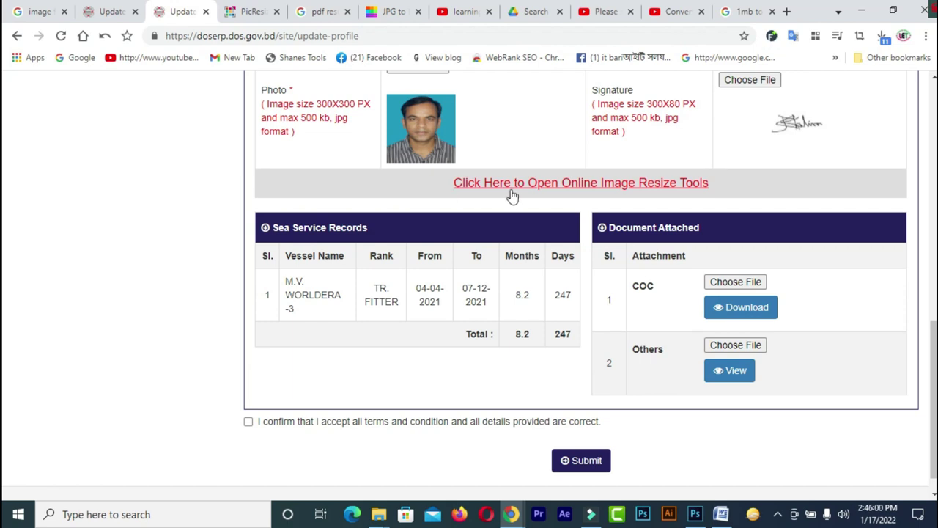
Open the form's online image resize tools link in a new tab and switch to it.
right_click(606, 190)
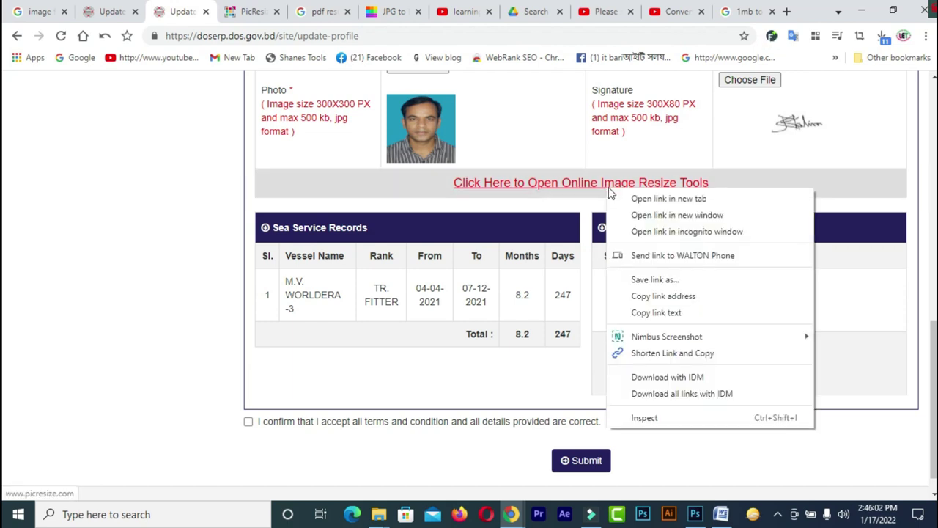
left_click(620, 198)
left_click(308, 12)
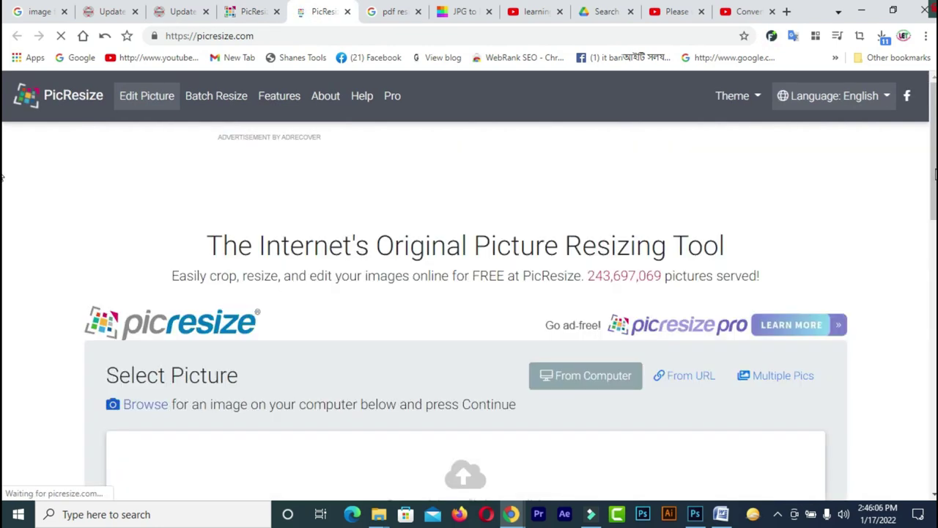
Upload the "mariner" photo from the Desktop to PicResize for editing.
scroll(4, 220, "down", 2)
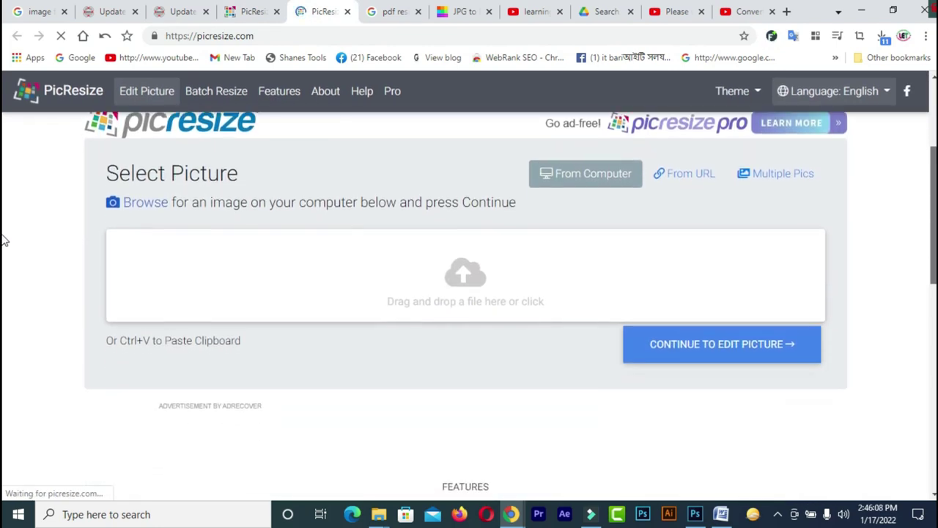
left_click(464, 277)
left_click_drag(711, 189, 708, 251)
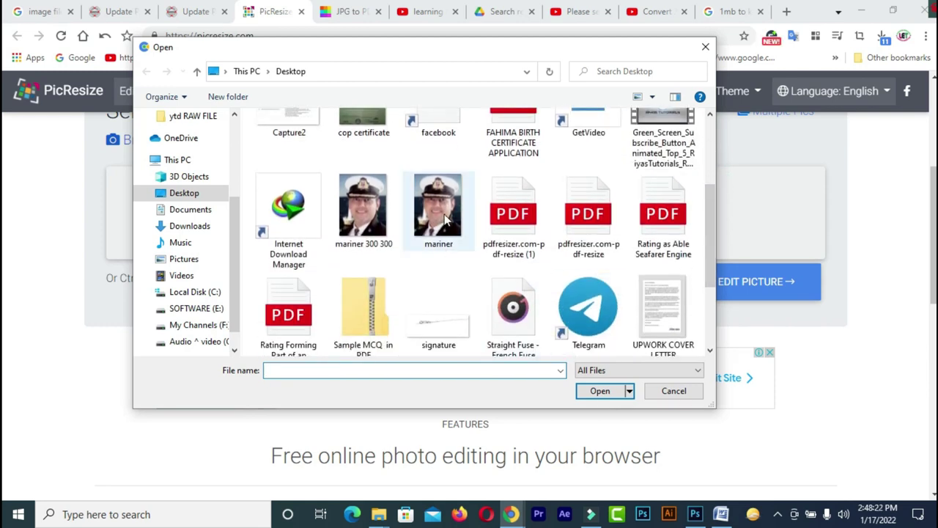
left_click(445, 220)
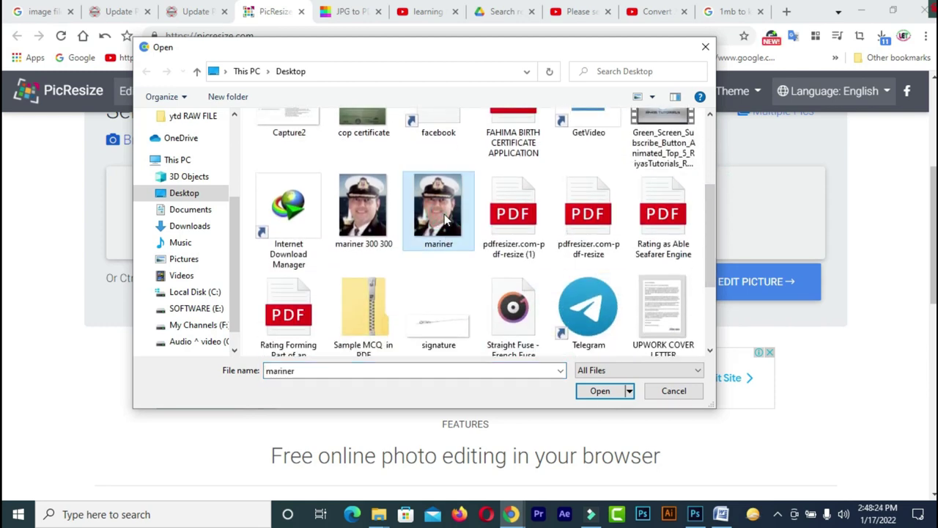
left_click(598, 390)
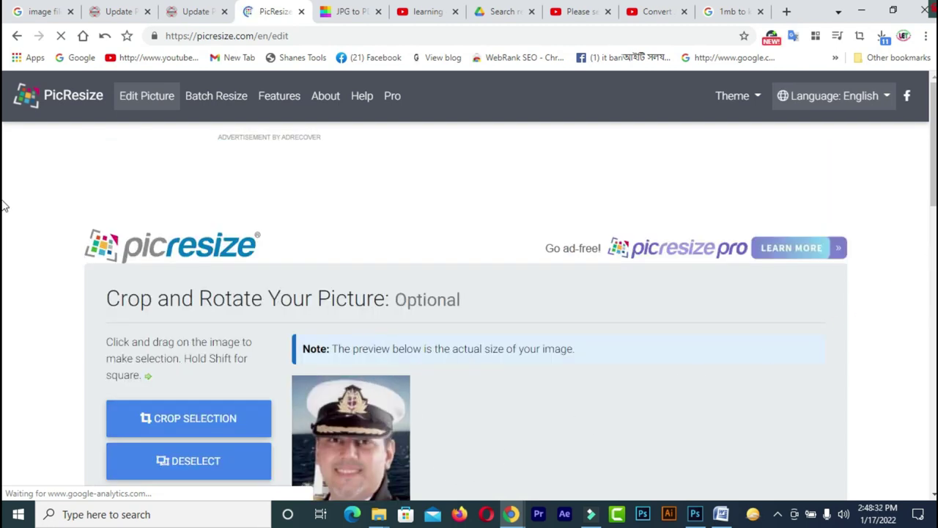
Find the PicResize save options, highlight the photo's size requirement on the profile form, and return to PicResize.
left_click_drag(934, 192, 929, 401)
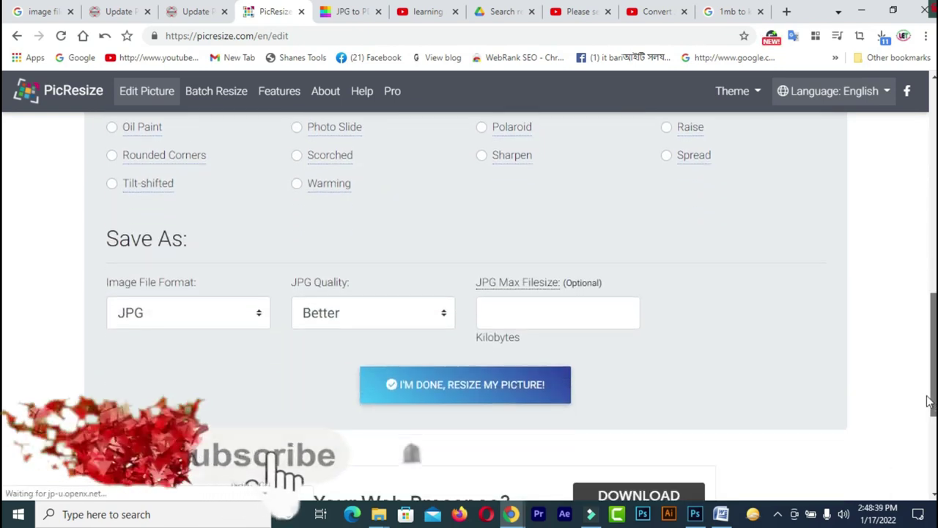
left_click(189, 15)
left_click_drag(316, 105, 356, 118)
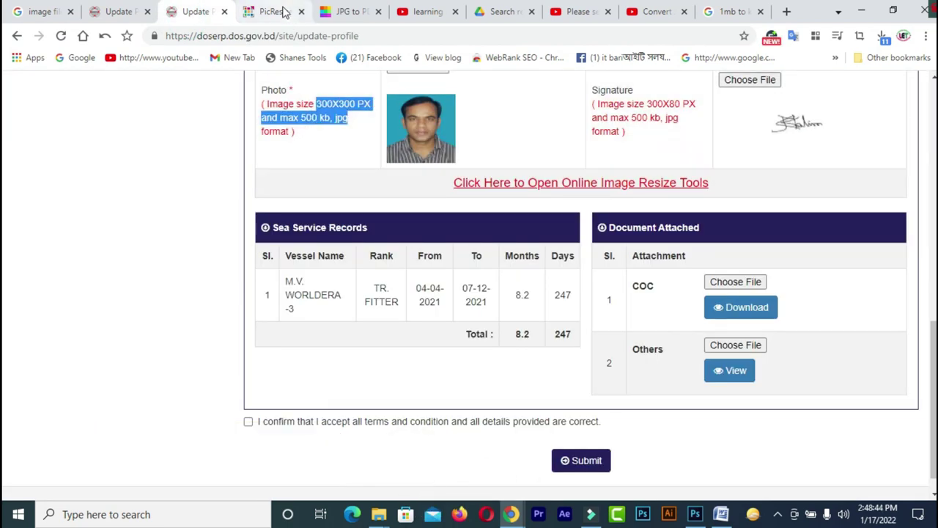
left_click(275, 12)
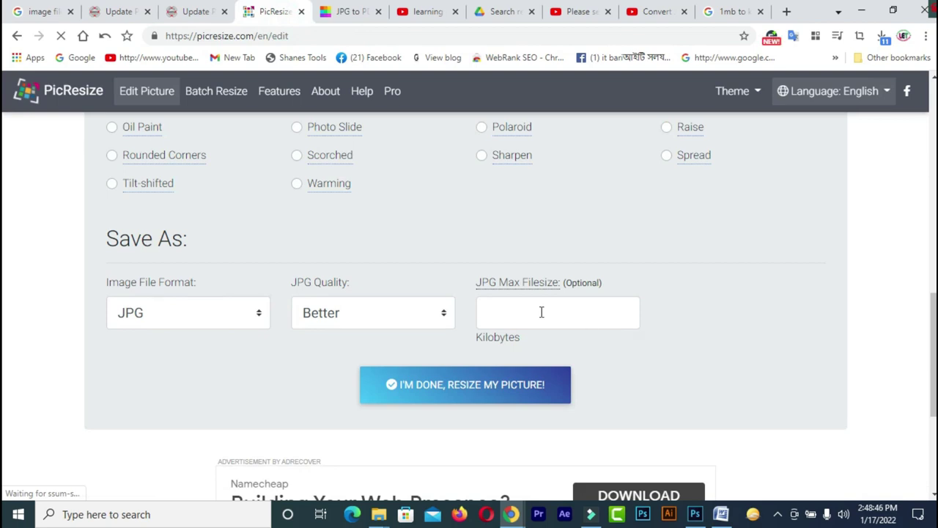
Set the JPG maximum file size to 300 kilobytes and highlight the value with its unit.
mouse_move(482, 287)
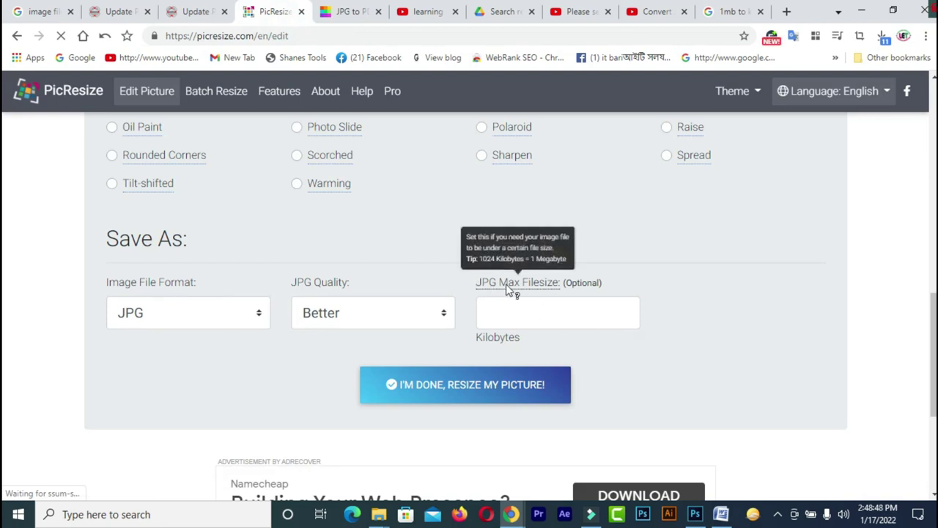
left_click(536, 314)
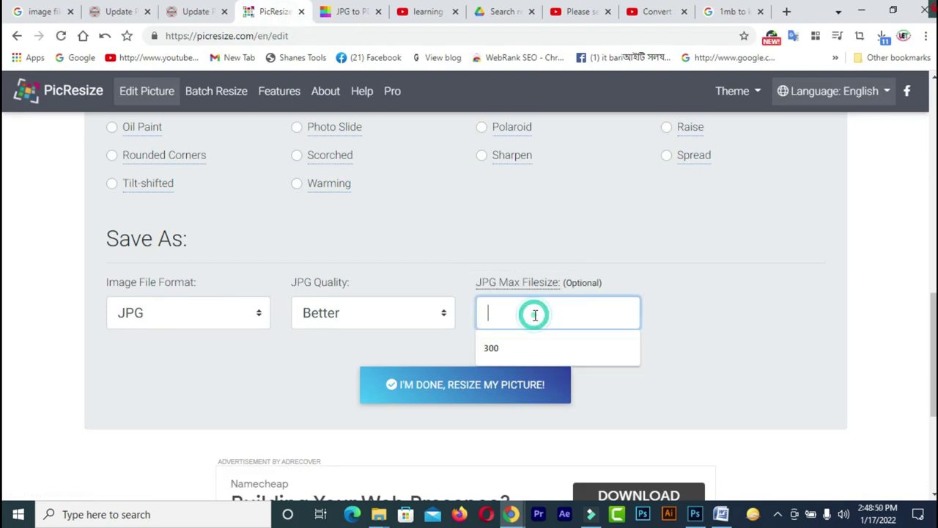
left_click(508, 348)
left_click_drag(476, 337, 500, 337)
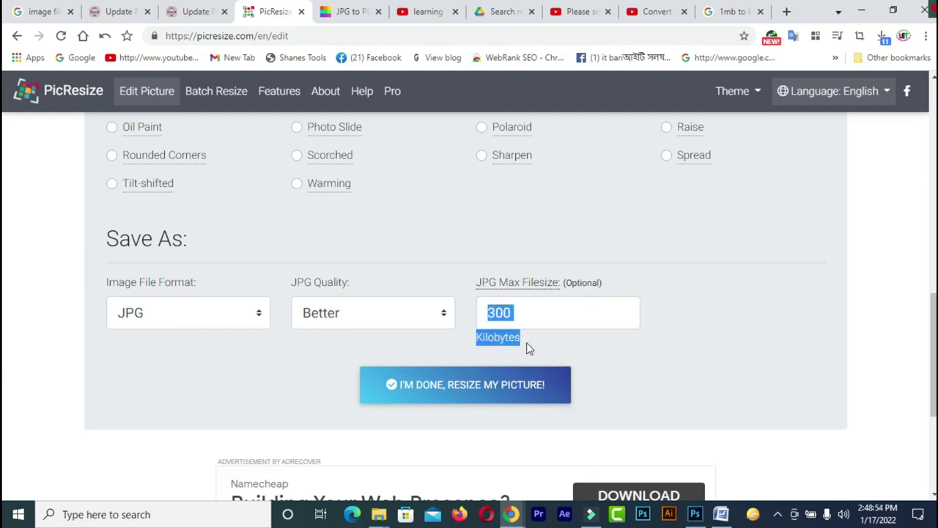
left_click(559, 279)
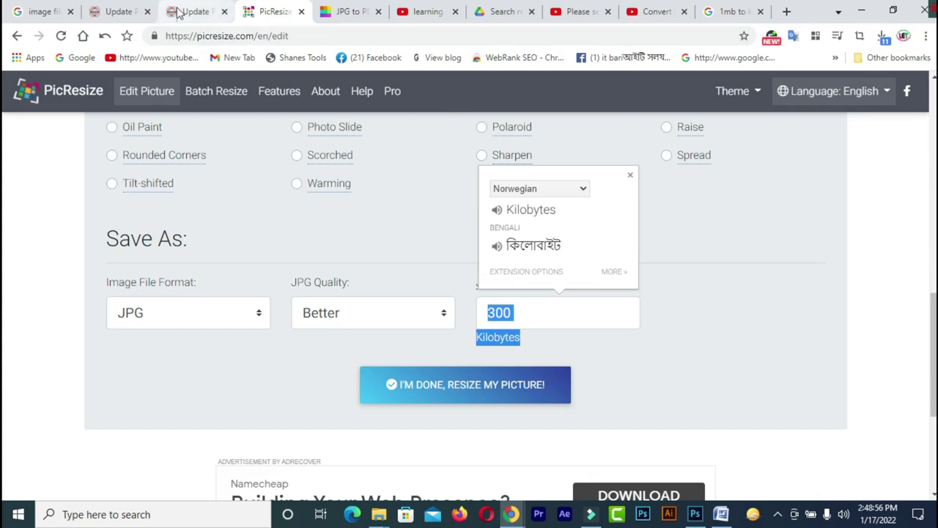
Recheck the photo requirement on the profile form, close the translation pop-up and go back to PicResize.
left_click(196, 11)
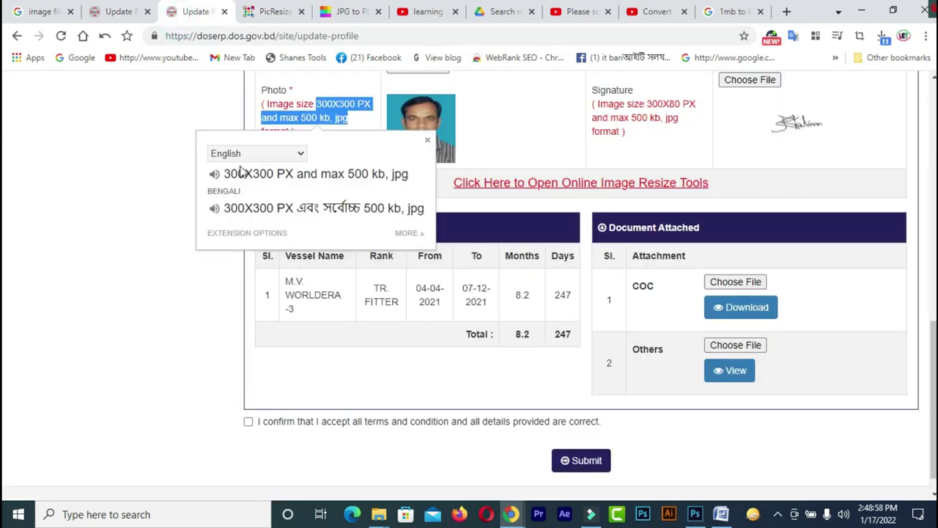
left_click(300, 155)
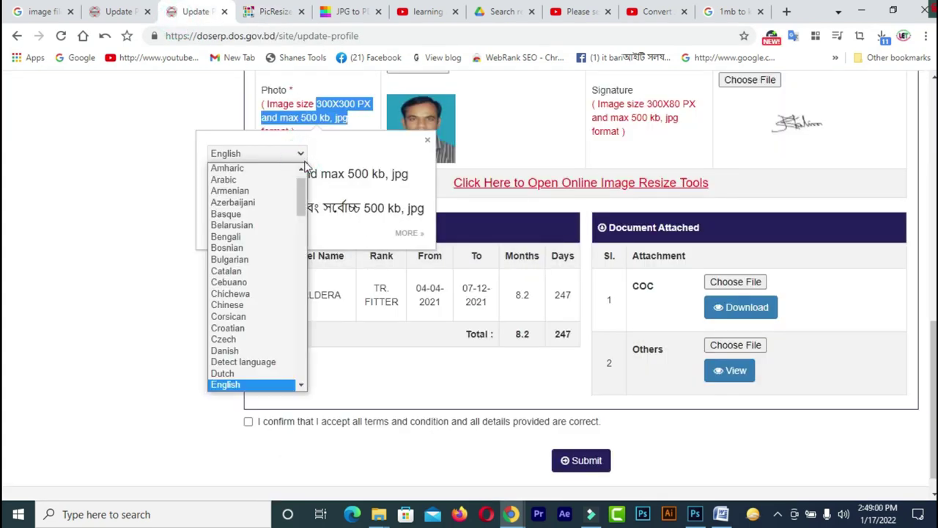
left_click(428, 140)
left_click(427, 140)
left_click(262, 13)
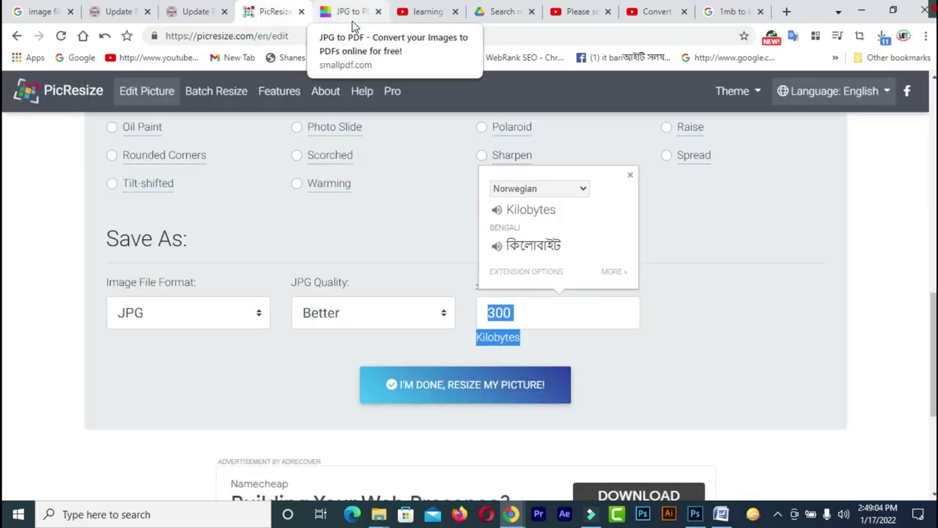
Resize the picture and save the result to the Desktop as "rsz_mariner.jpg".
left_click(460, 394)
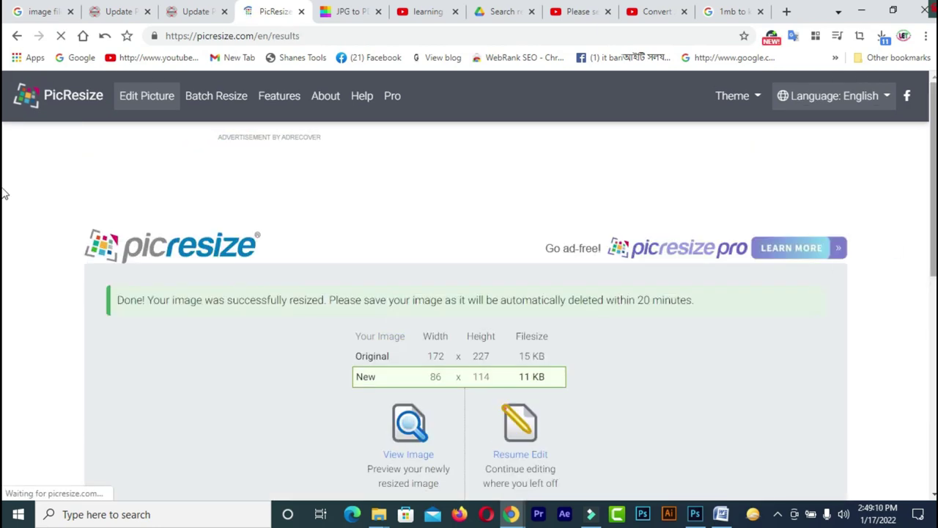
scroll(3, 220, "down", 4)
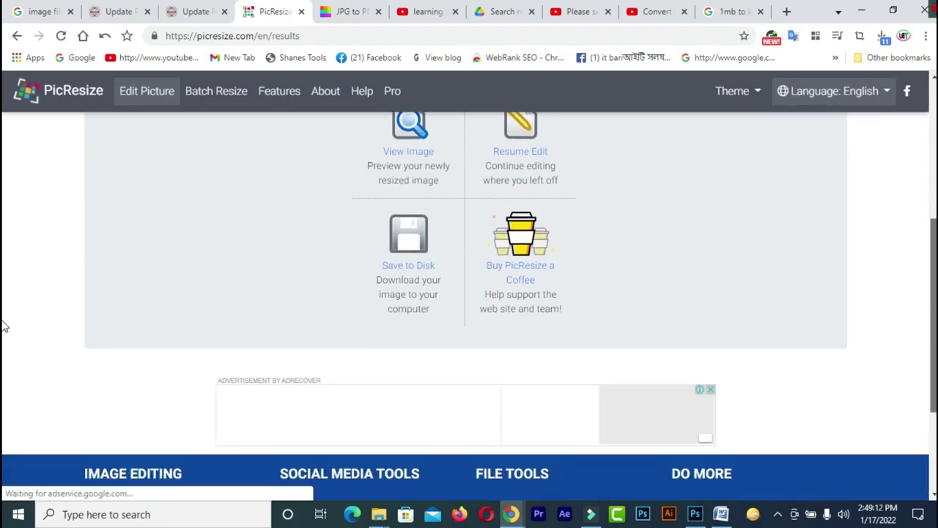
left_click(409, 269)
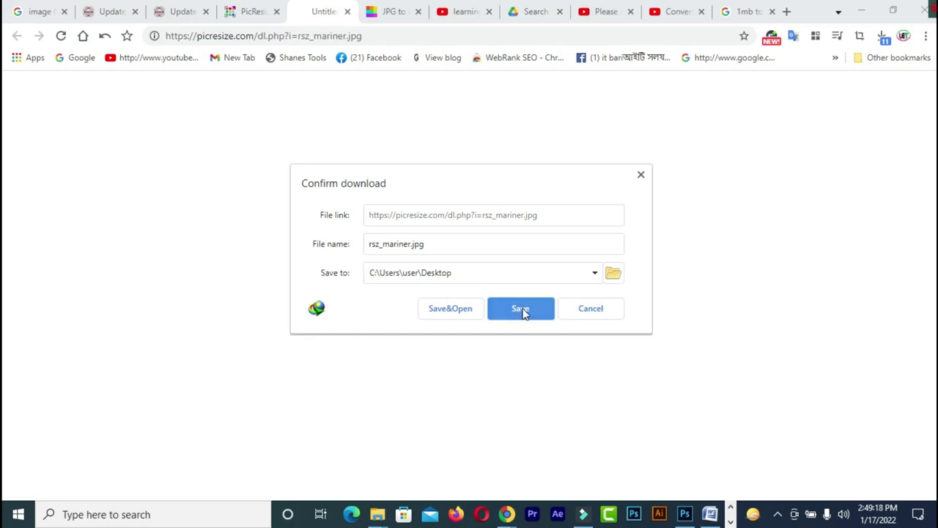
left_click(521, 309)
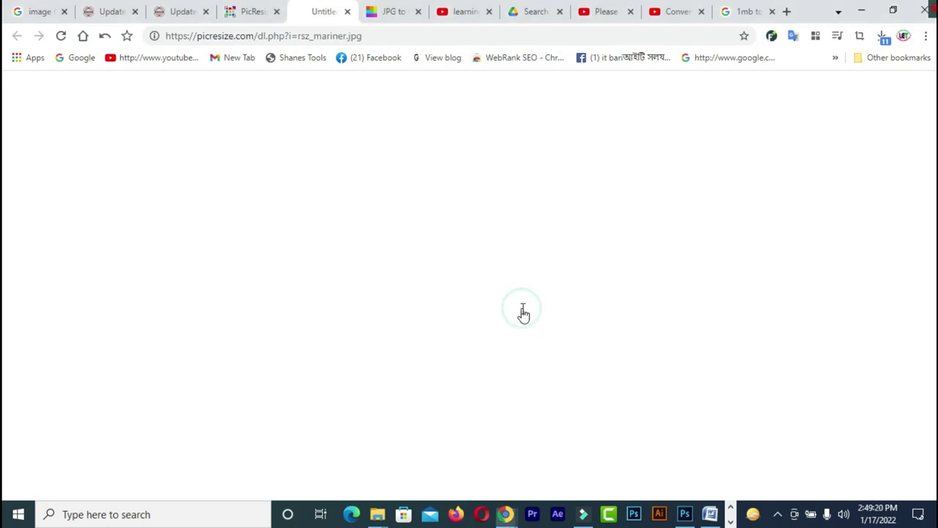
scroll(3, 308, "up", 5)
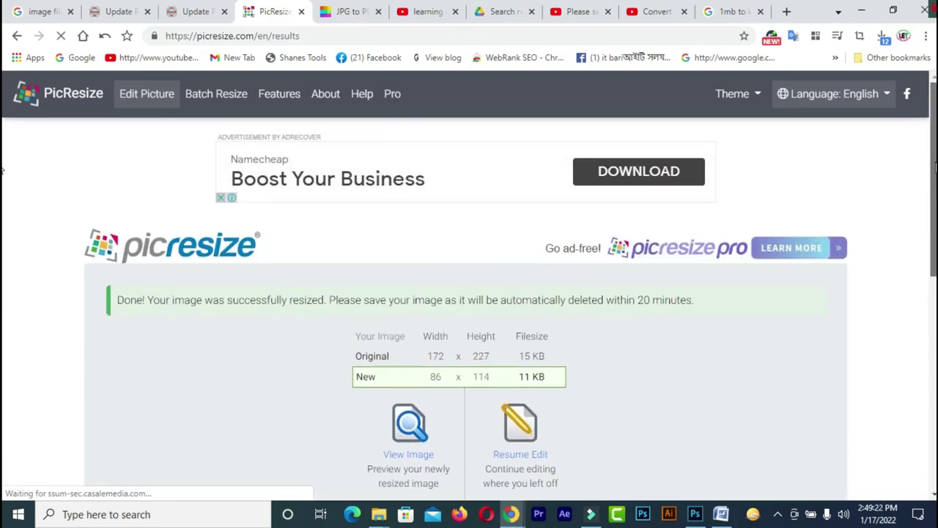
Minimize the browser, show the properties of "rsz_mariner" on the desktop and highlight its file size.
left_click(861, 12)
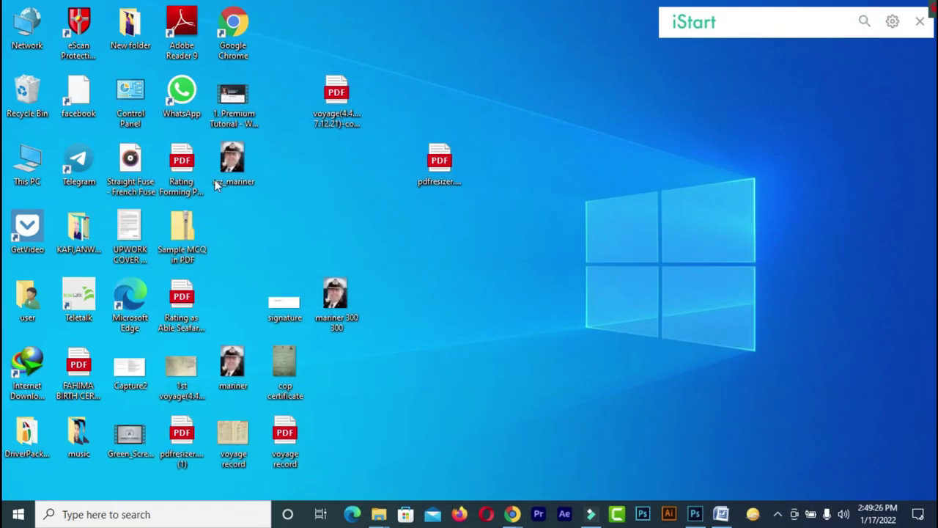
right_click(239, 167)
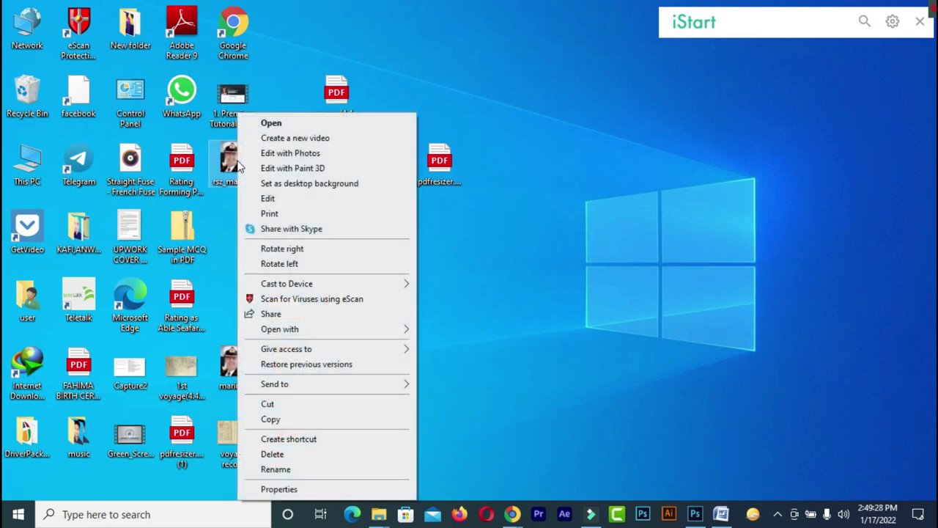
left_click(310, 489)
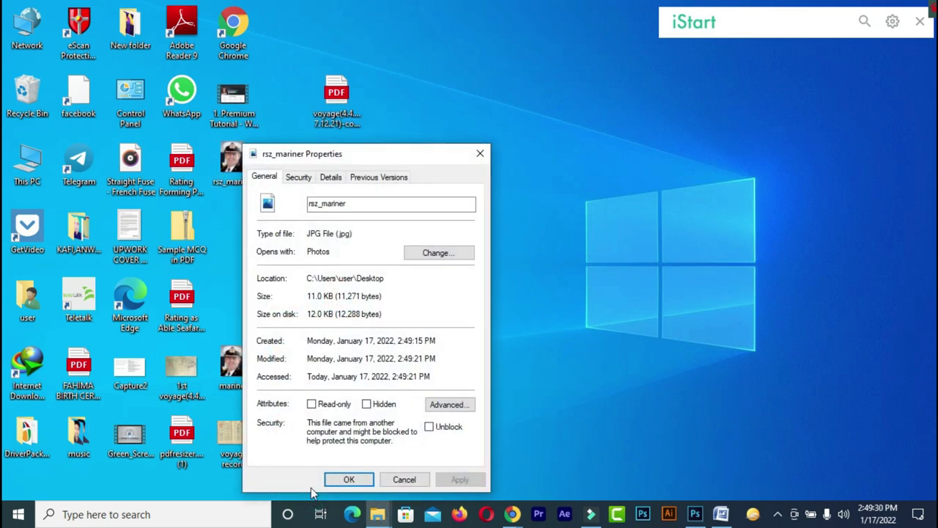
left_click_drag(368, 159, 564, 66)
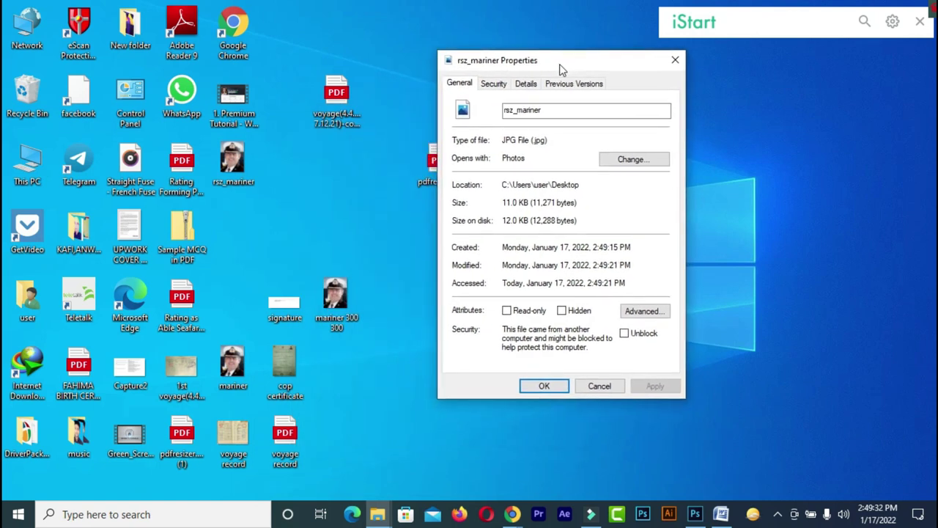
left_click_drag(529, 203, 500, 200)
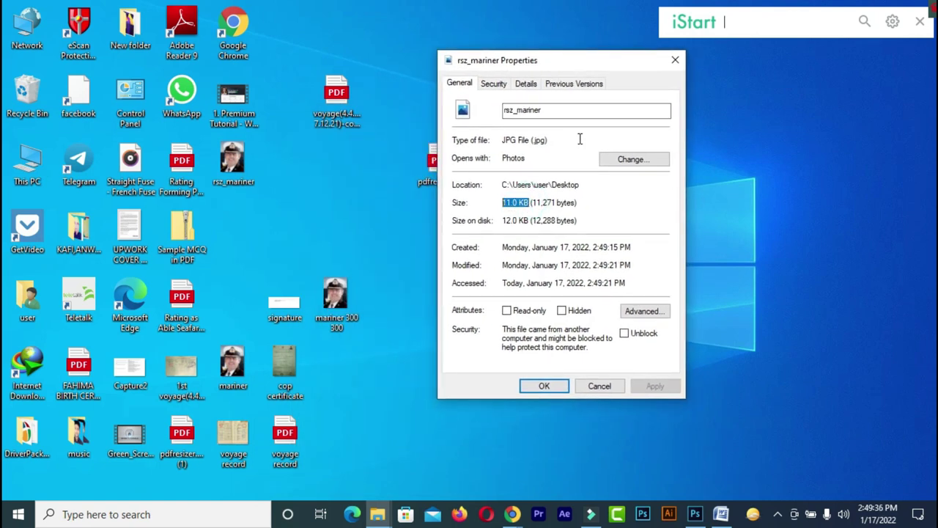
Close the open properties window, show the properties of "mariner 300 300" on the desktop and highlight its file size.
left_click(675, 59)
right_click(346, 315)
left_click(395, 489)
left_click_drag(472, 154, 529, 59)
left_click_drag(499, 198, 482, 198)
Compare the file size of "rsz_mariner" with "mariner 300 300" by placing their properties side by side, then close both windows.
right_click(252, 174)
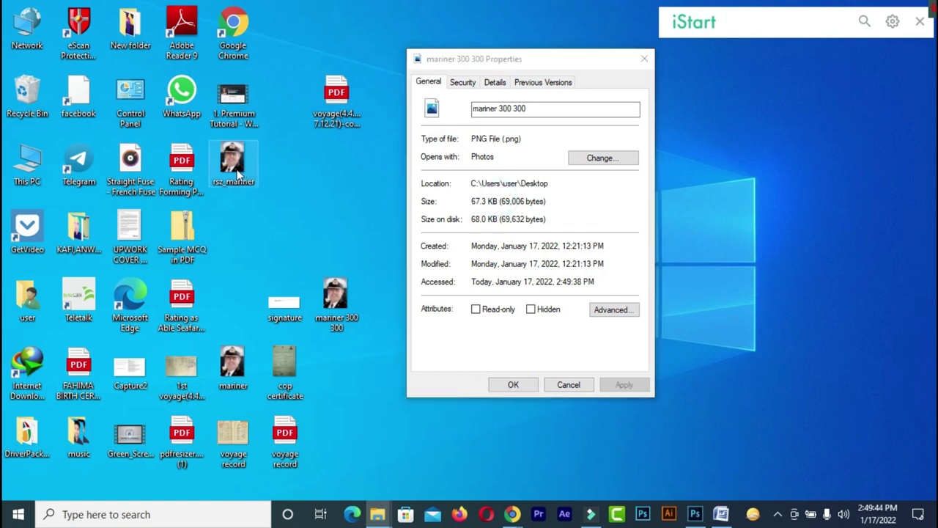
left_click(293, 490)
left_click_drag(389, 158, 122, 76)
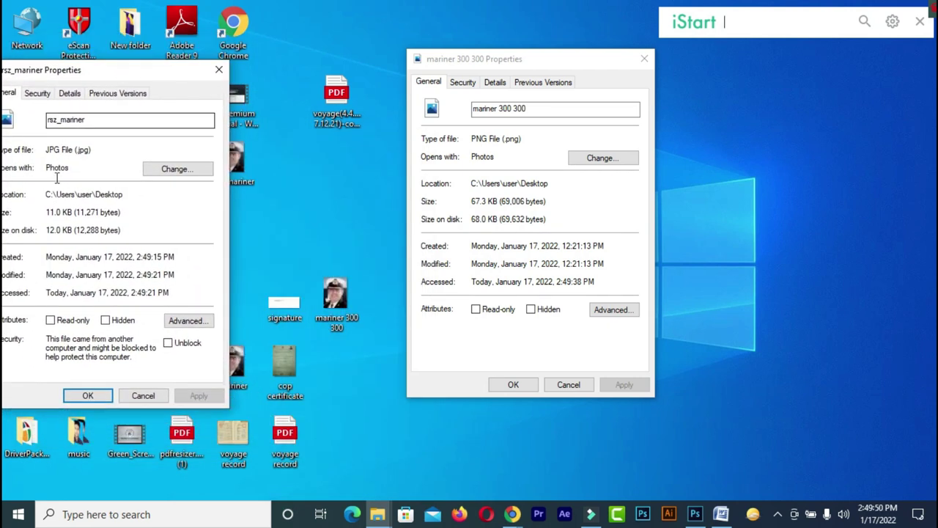
left_click_drag(49, 213, 68, 212)
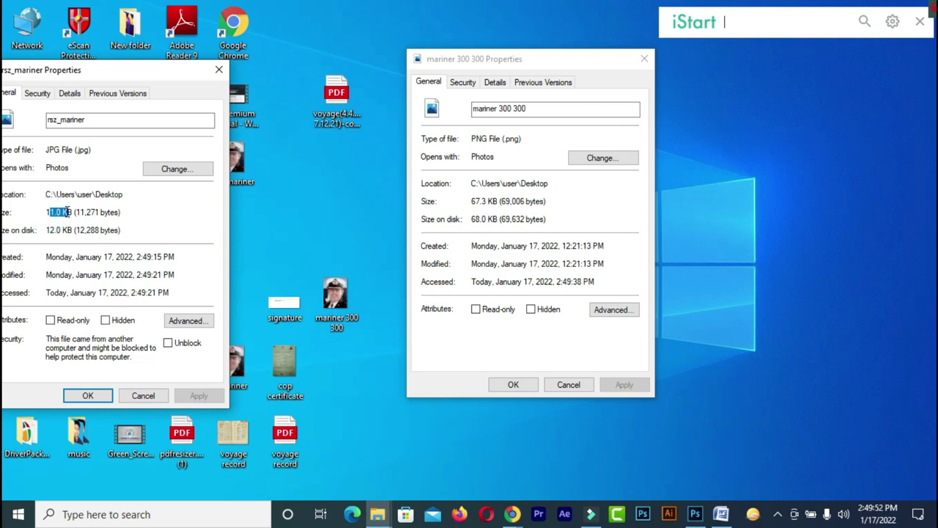
left_click(219, 70)
left_click(644, 58)
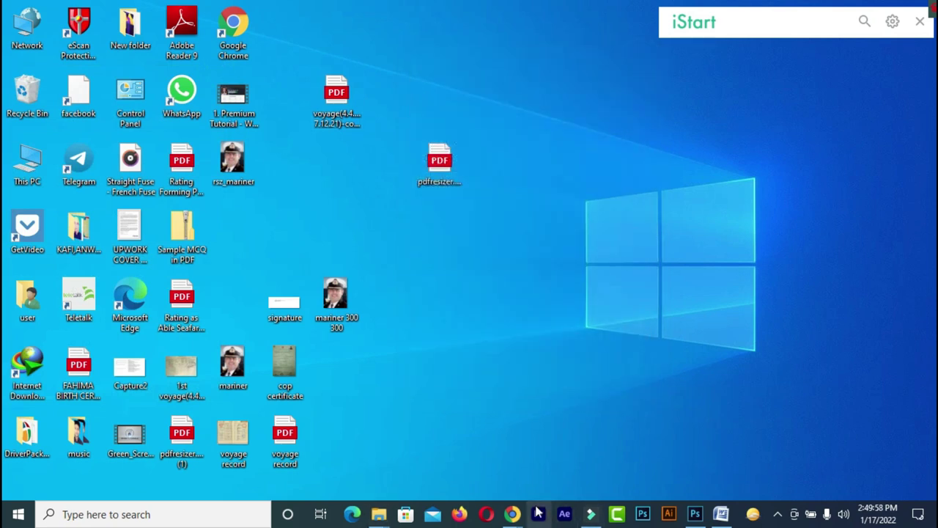
Return to Chrome and review the photo and signature requirements on the update profile form.
mouse_move(513, 513)
left_click(455, 459)
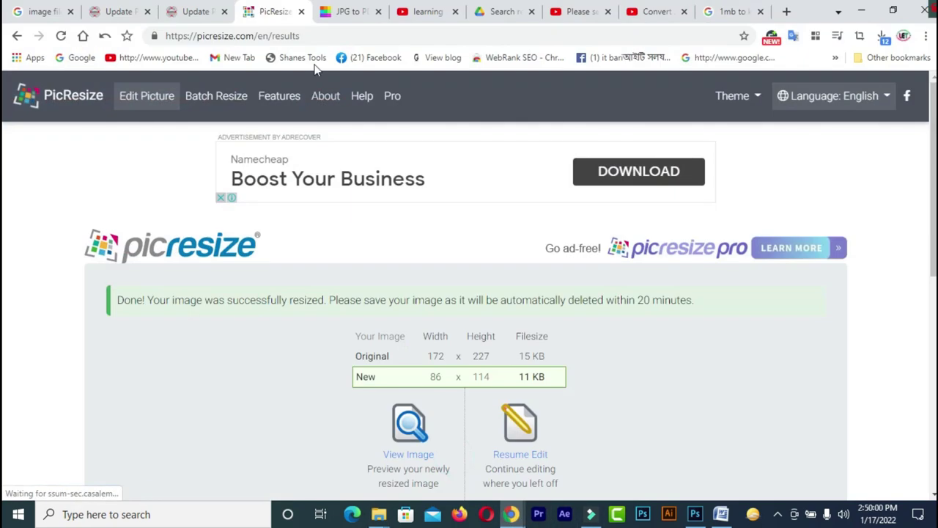
left_click(195, 12)
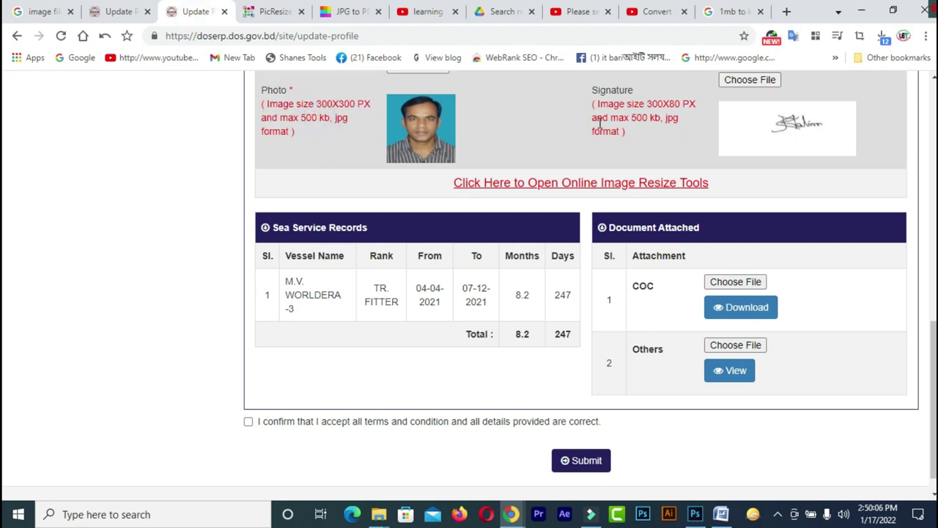
Show the learning & earning tube channel on YouTube and look through its uploaded videos.
left_click(428, 15)
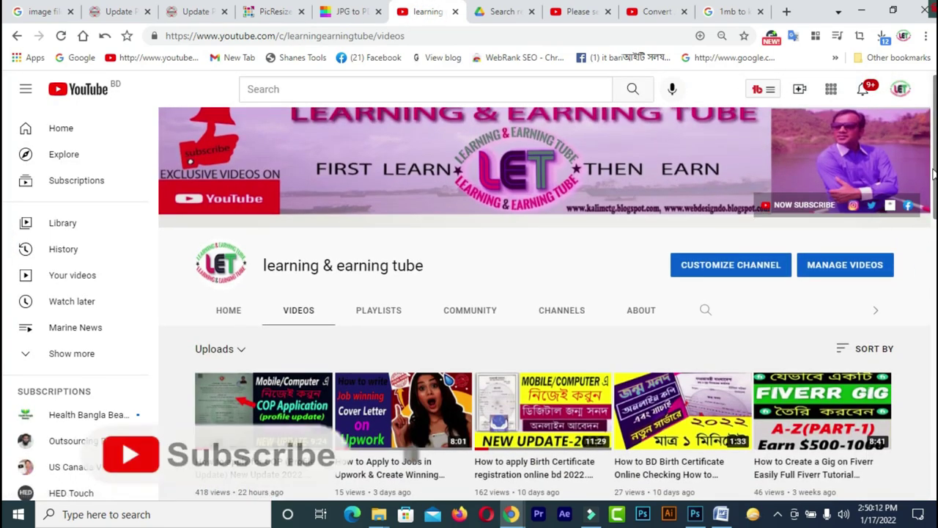
scroll(805, 213, "down", 3)
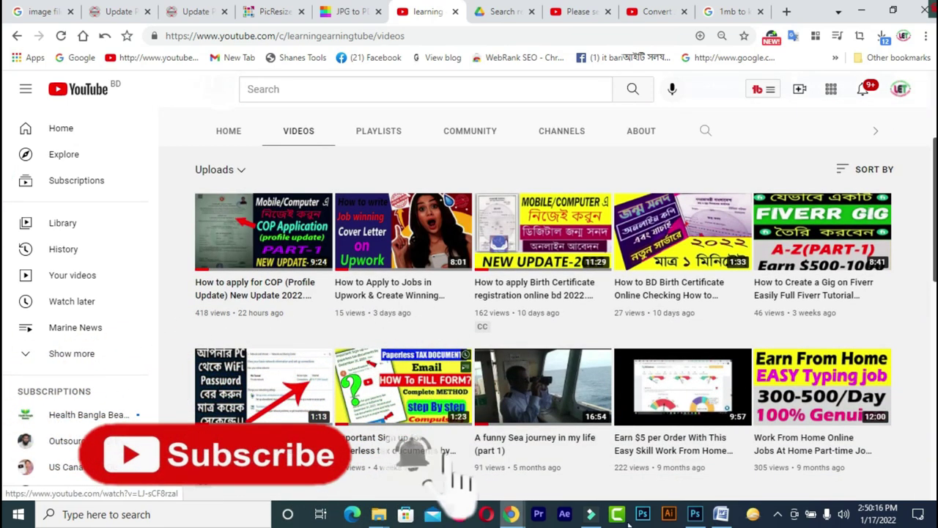
left_click(777, 515)
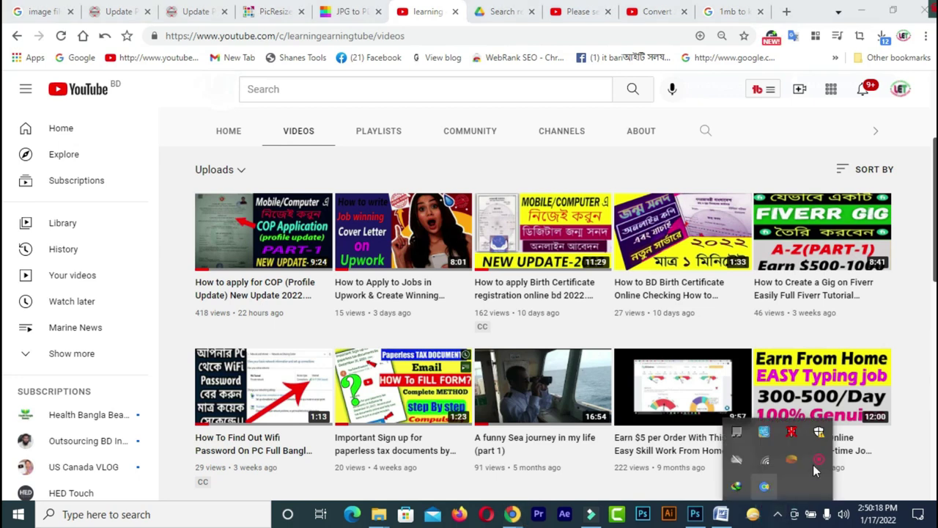